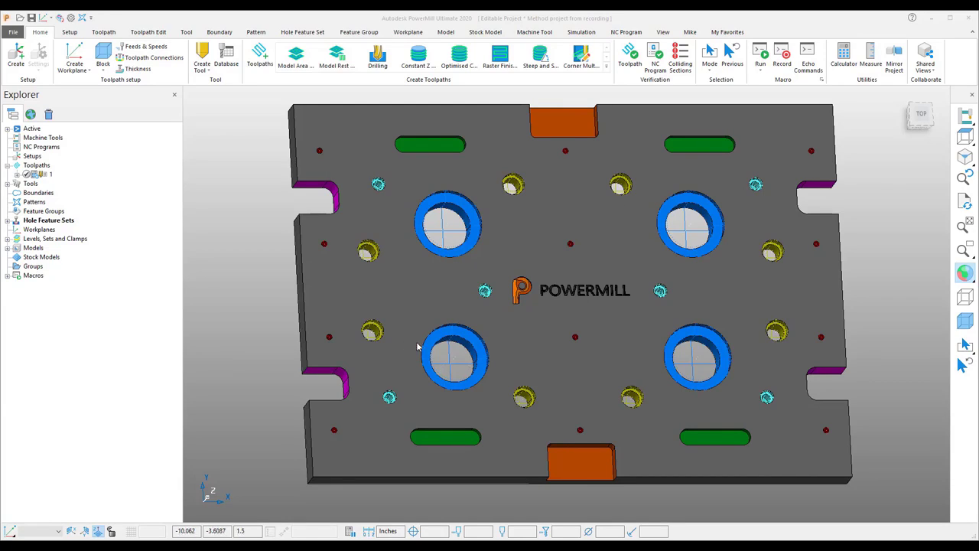
{"action": "left_click", "coordinate": [254, 340]}
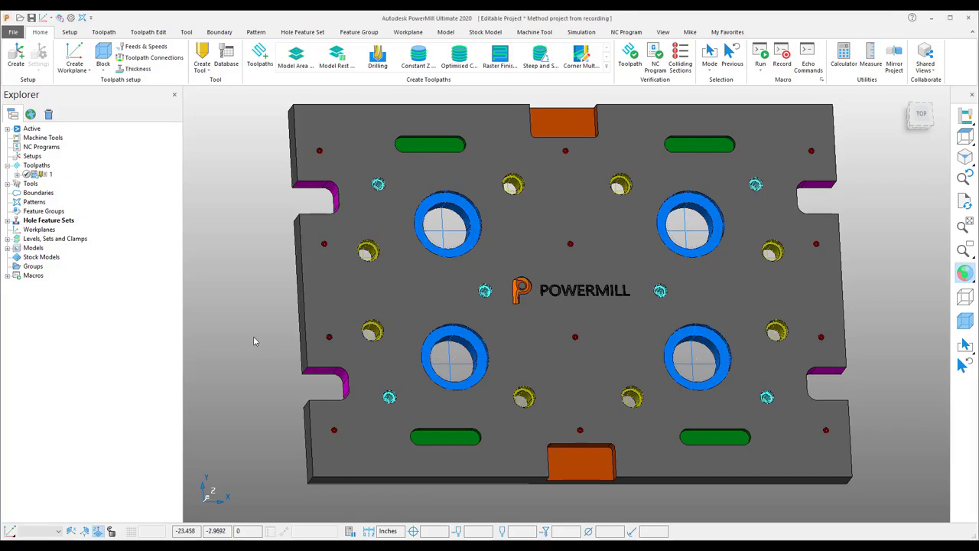
{"action": "mouse_move", "coordinate": [582, 363]}
{"action": "middle_mouse_down"}
{"action": "mouse_move", "coordinate": [619, 355]}
{"action": "mouse_move", "coordinate": [617, 334]}
{"action": "middle_mouse_up"}
{"action": "mouse_move", "coordinate": [482, 331]}
{"action": "middle_mouse_down"}
{"action": "mouse_move", "coordinate": [821, 326]}
{"action": "mouse_move", "coordinate": [849, 306]}
{"action": "middle_mouse_up"}
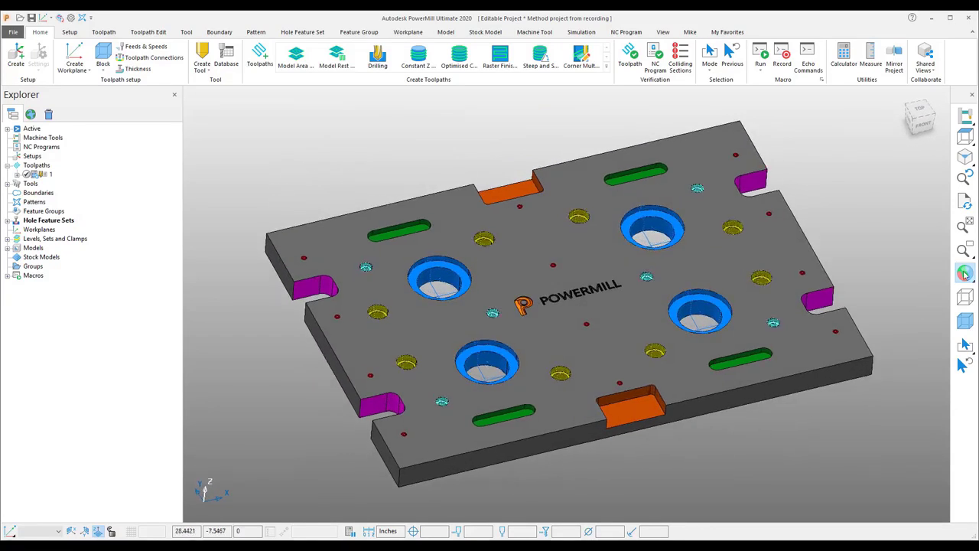
{"action": "left_click", "coordinate": [965, 273]}
{"action": "left_click", "coordinate": [965, 273]}
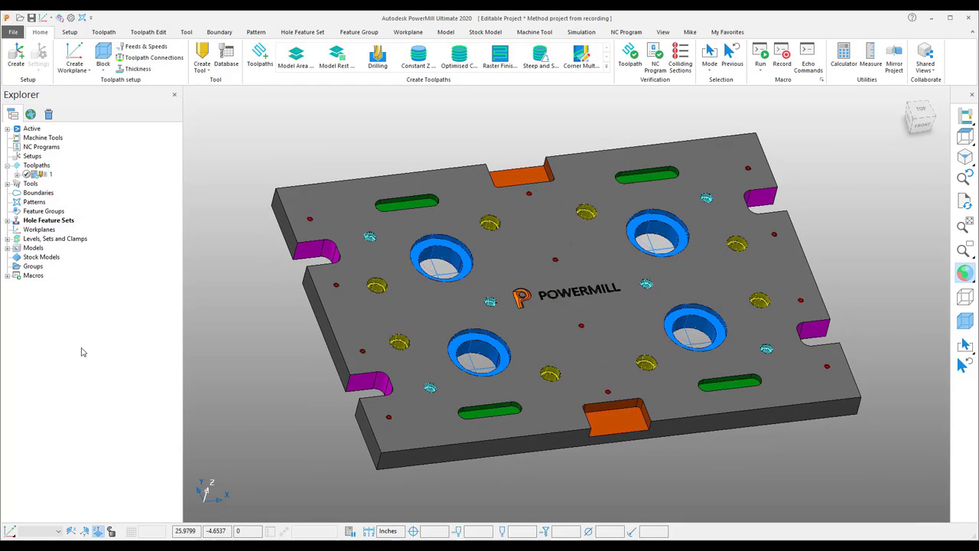
{"action": "left_click", "coordinate": [9, 167]}
{"action": "left_click", "coordinate": [9, 167]}
{"action": "left_click", "coordinate": [9, 167]}
{"action": "left_click", "coordinate": [9, 167]}
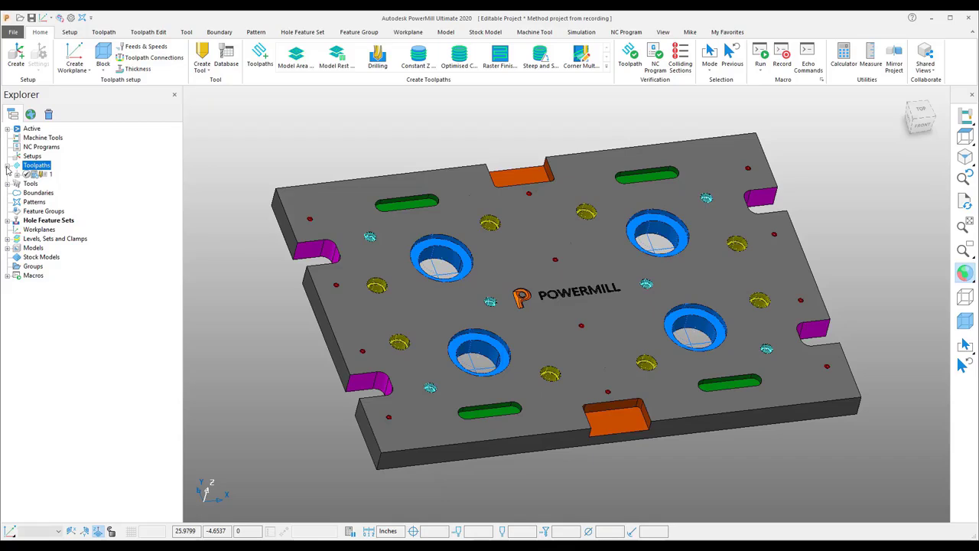
Open the settings of drilling method 1 and apply it to generate the toolpaths for 1.25 Clearance, 1/2 tap and fixture hole
{"action": "right_click", "coordinate": [47, 176]}
{"action": "left_click", "coordinate": [82, 218]}
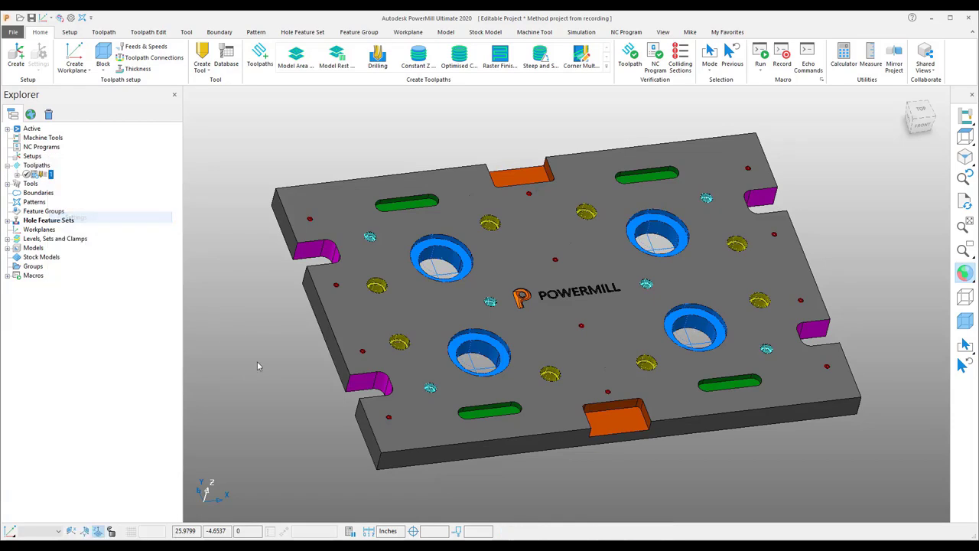
{"action": "left_click_drag", "start_coordinate": [234, 97], "coordinate": [198, 92]}
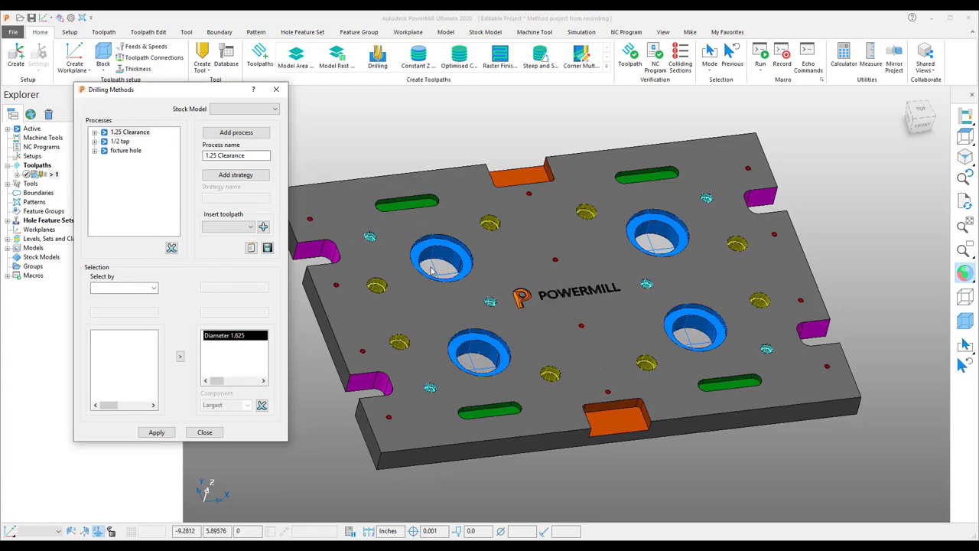
{"action": "left_click", "coordinate": [162, 436]}
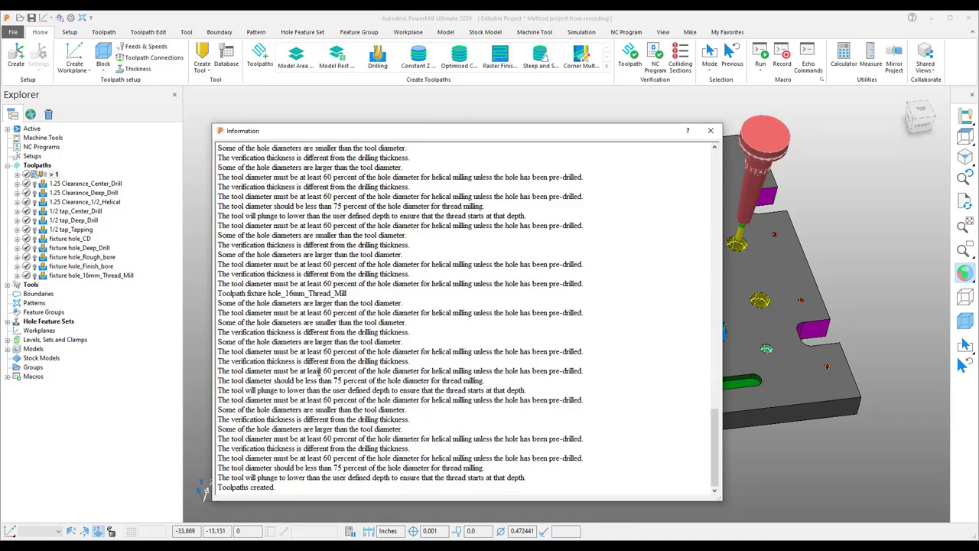
{"action": "left_click", "coordinate": [710, 130]}
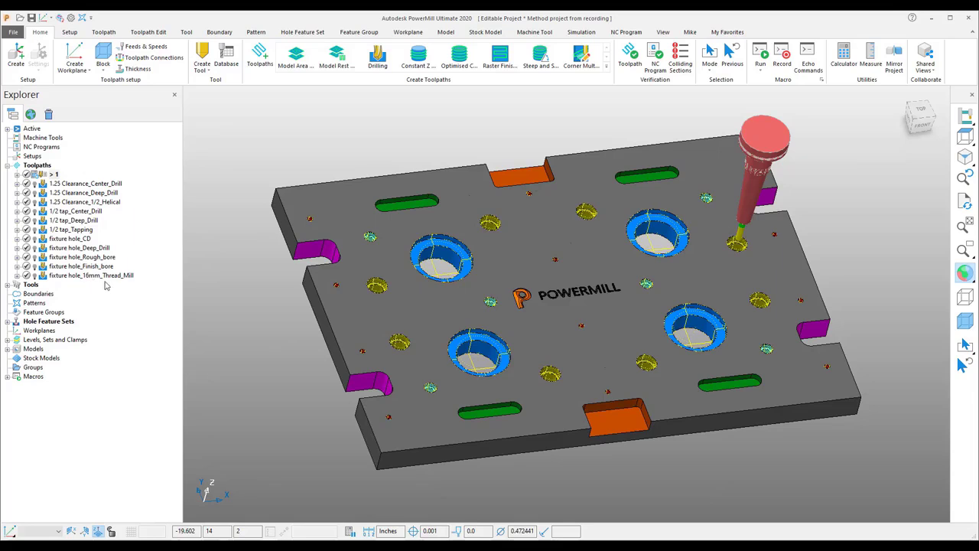
Turn off model shading and activate the 1.25 Clearance center drill, deep drill and 1/2 helical toolpaths one by one to inspect them
{"action": "left_click", "coordinate": [966, 275]}
{"action": "middle_click_drag", "start_coordinate": [918, 294], "coordinate": [800, 315]}
{"action": "scroll", "coordinate": [801, 315], "scroll_direction": "up", "scroll_amount": 3}
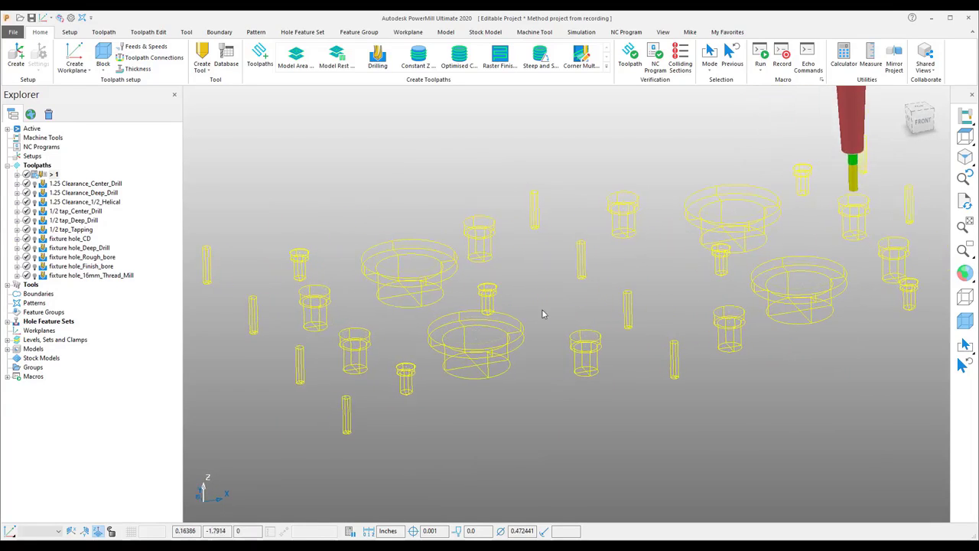
{"action": "double_click", "coordinate": [52, 184]}
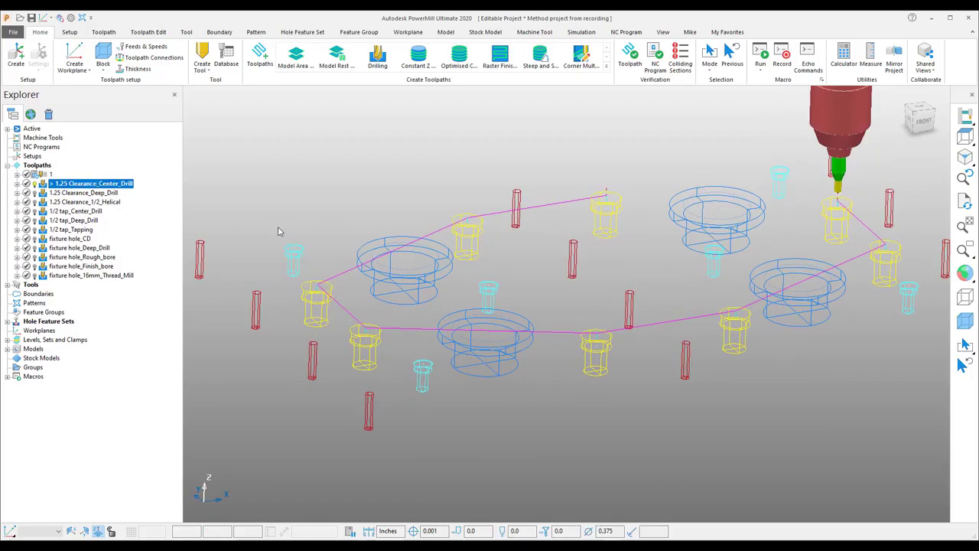
{"action": "middle_click_drag", "start_coordinate": [514, 271], "coordinate": [512, 294]}
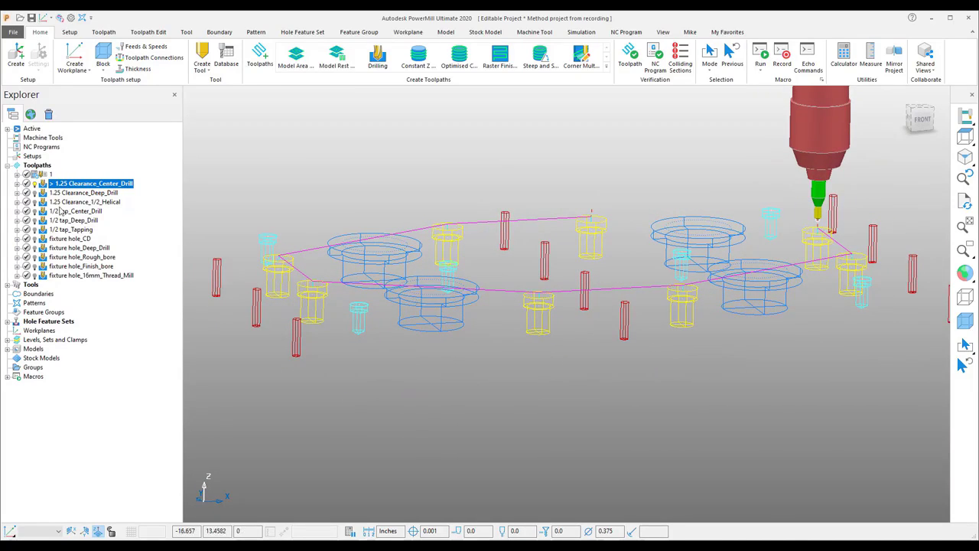
{"action": "mouse_move", "coordinate": [42, 193]}
{"action": "double_click", "coordinate": [43, 192]}
{"action": "double_click", "coordinate": [44, 202]}
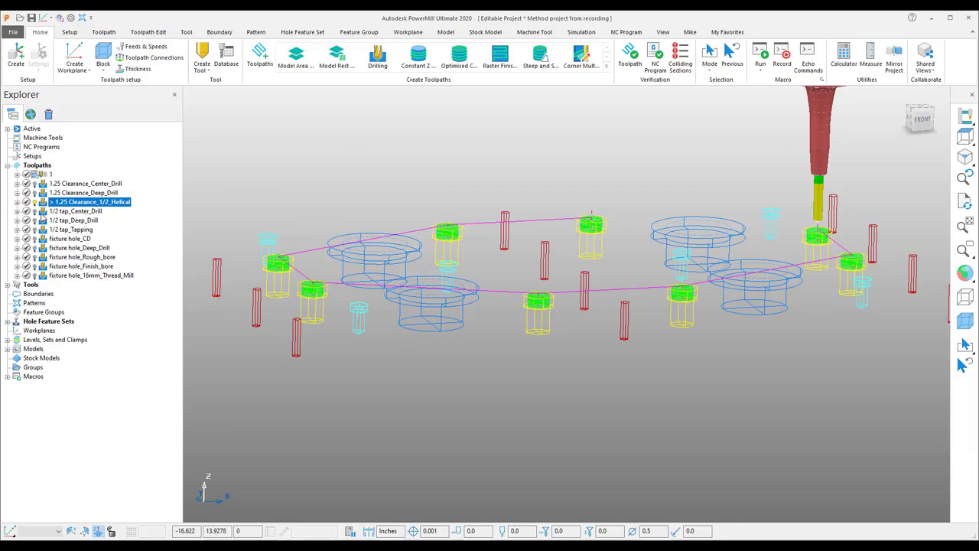
Activate the 1/2 tap center drill, deep drill and tapping toolpaths in turn to review them
{"action": "double_click", "coordinate": [44, 211]}
{"action": "double_click", "coordinate": [44, 220]}
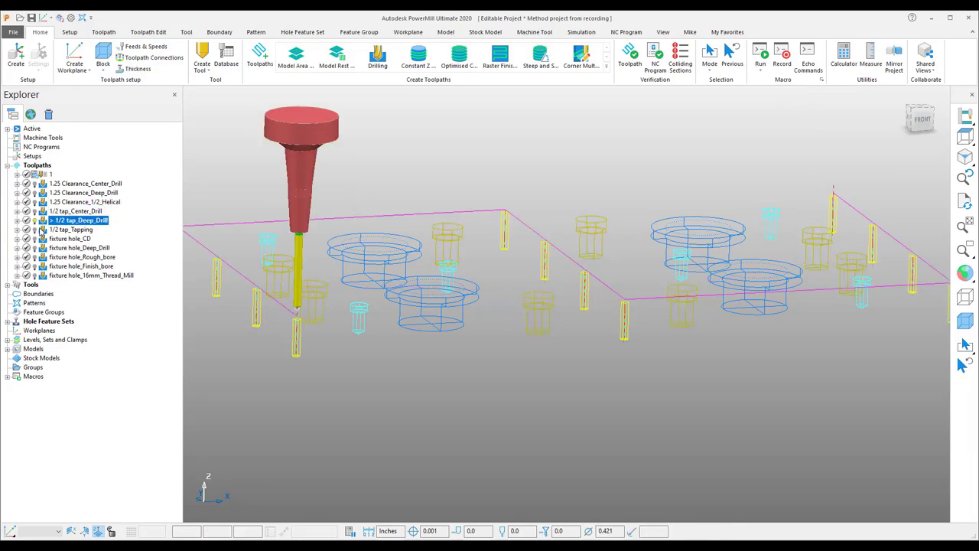
{"action": "double_click", "coordinate": [43, 229]}
Review the fixture hole toolpaths from CD through 16mm_Thread_Mill up close by activating each one, and restore the model shading
{"action": "double_click", "coordinate": [44, 238]}
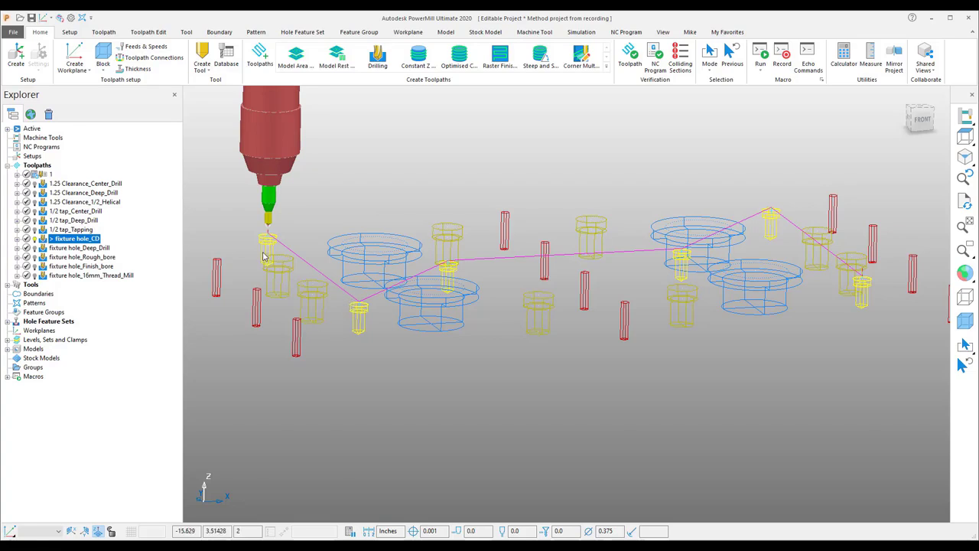
{"action": "scroll", "coordinate": [266, 231], "scroll_direction": "up", "scroll_amount": 5}
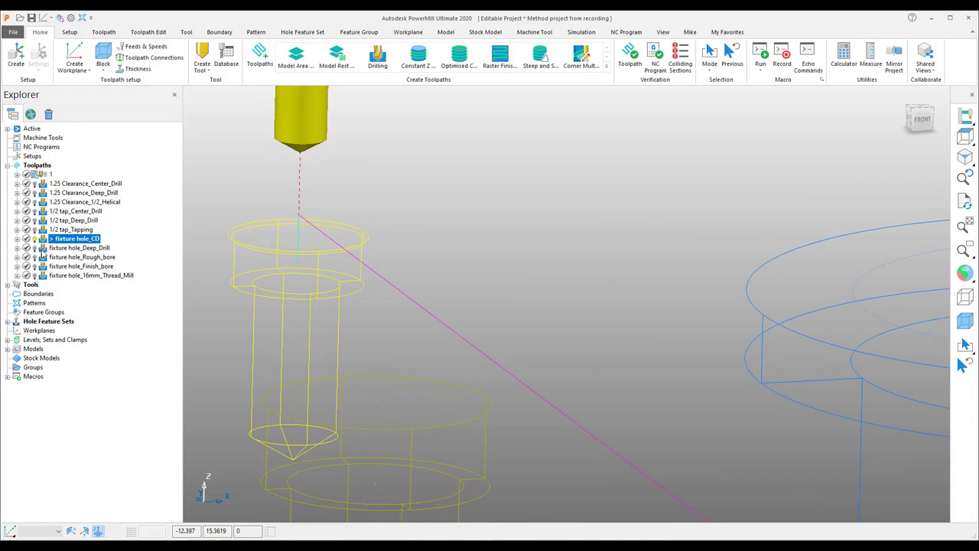
{"action": "double_click", "coordinate": [43, 248]}
{"action": "double_click", "coordinate": [43, 258]}
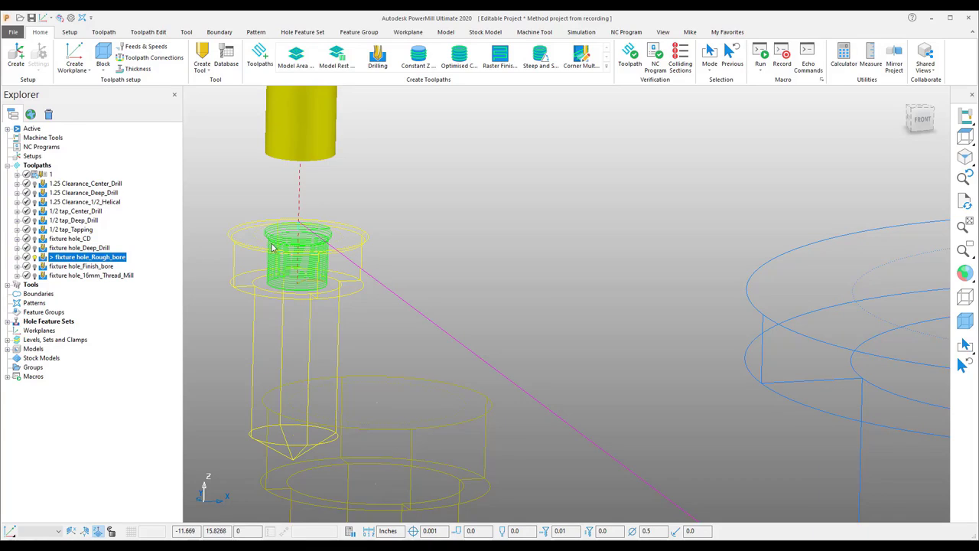
{"action": "double_click", "coordinate": [44, 267]}
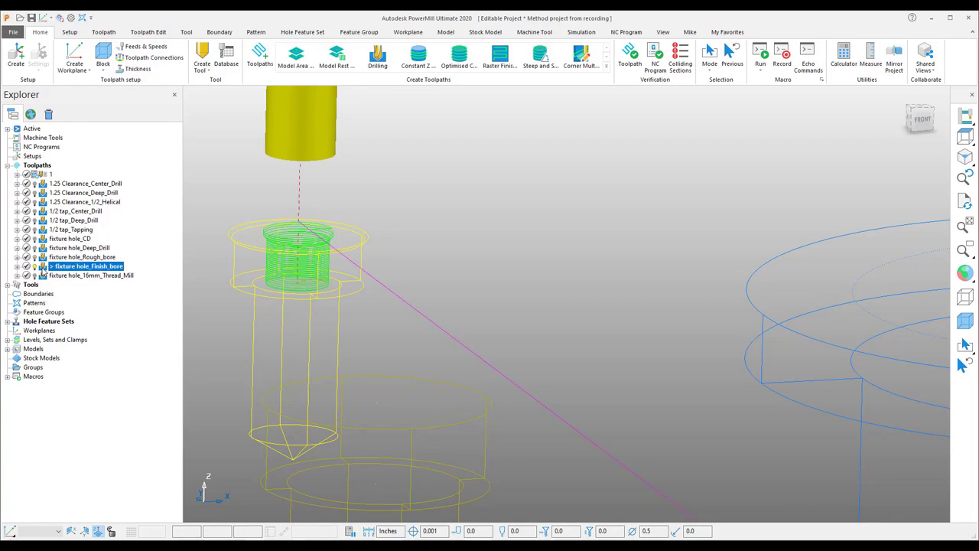
{"action": "double_click", "coordinate": [43, 275]}
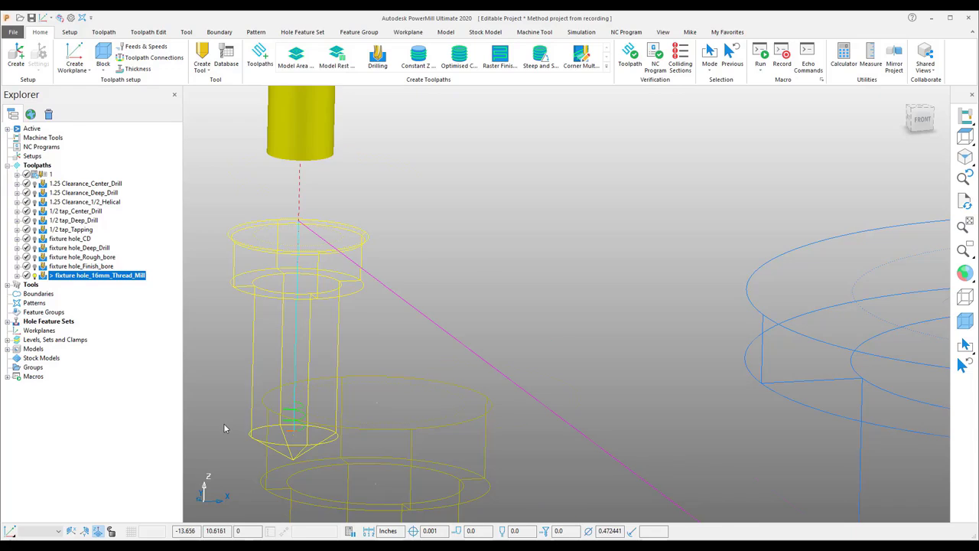
{"action": "scroll", "coordinate": [224, 423], "scroll_direction": "up", "scroll_amount": 3}
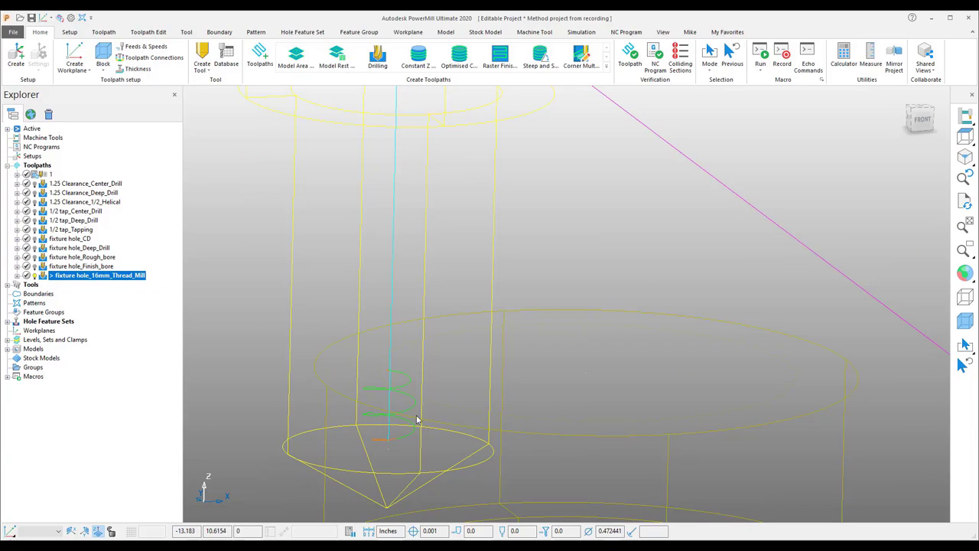
{"action": "scroll", "coordinate": [575, 327], "scroll_direction": "down", "scroll_amount": 5}
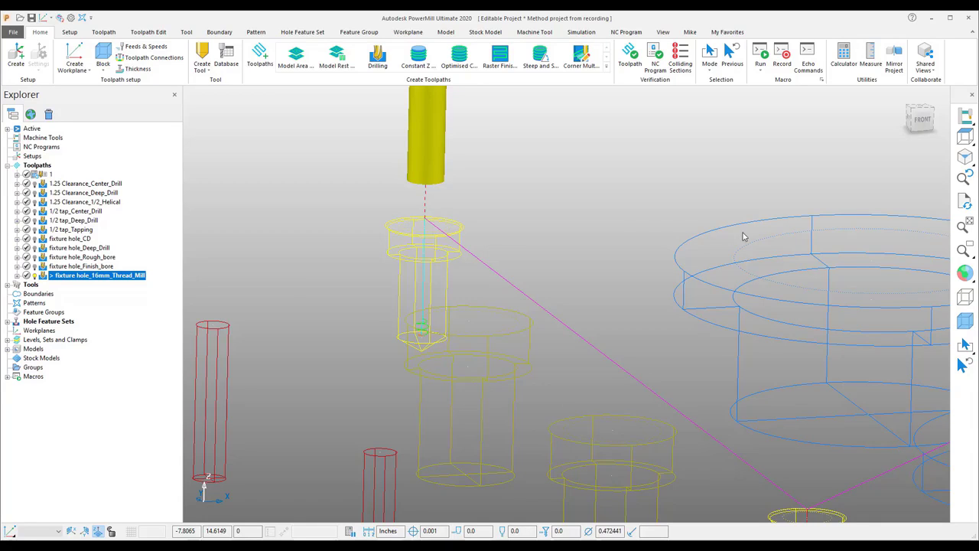
{"action": "scroll", "coordinate": [757, 229], "scroll_direction": "down", "scroll_amount": 5}
{"action": "left_click", "coordinate": [965, 273]}
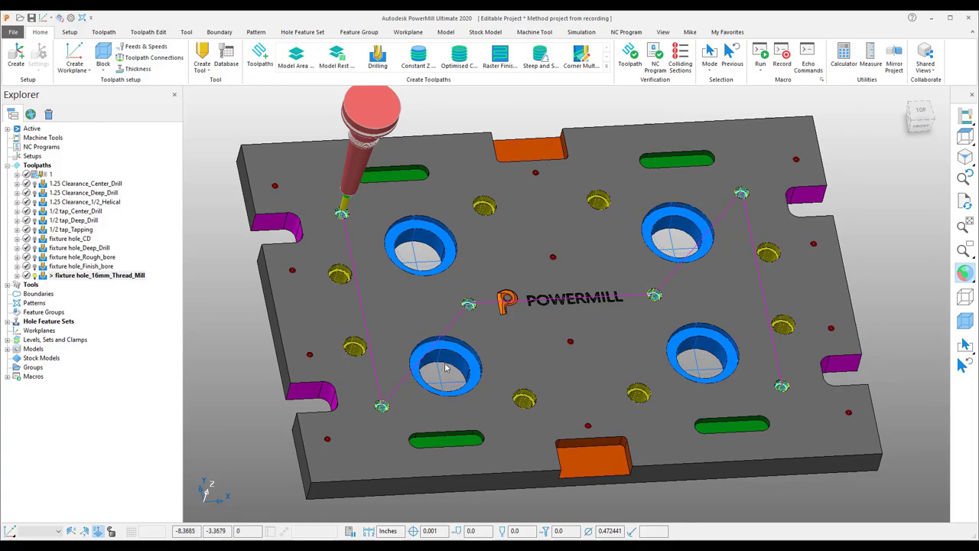
Switch to the other PowerMill session containing the 2D Plate MLB model
{"action": "scroll", "coordinate": [444, 367], "scroll_direction": "down", "scroll_amount": 2}
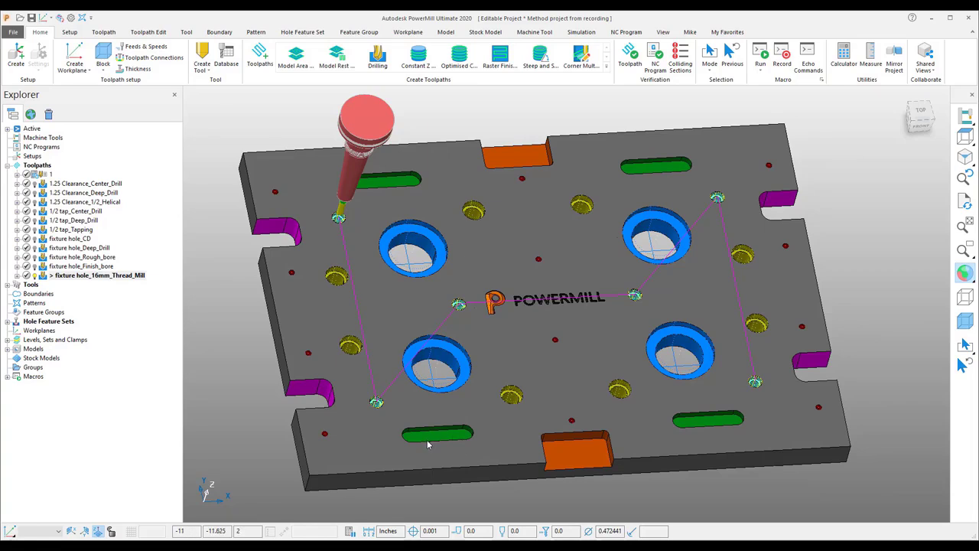
{"action": "middle_click_drag", "start_coordinate": [428, 442], "coordinate": [428, 442]}
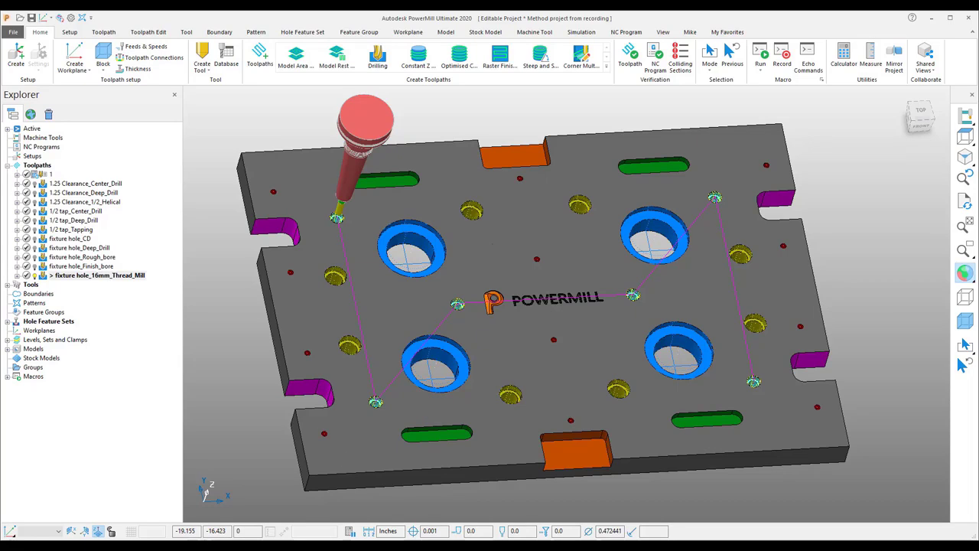
{"action": "mouse_move", "coordinate": [335, 547]}
{"action": "left_click", "coordinate": [304, 522]}
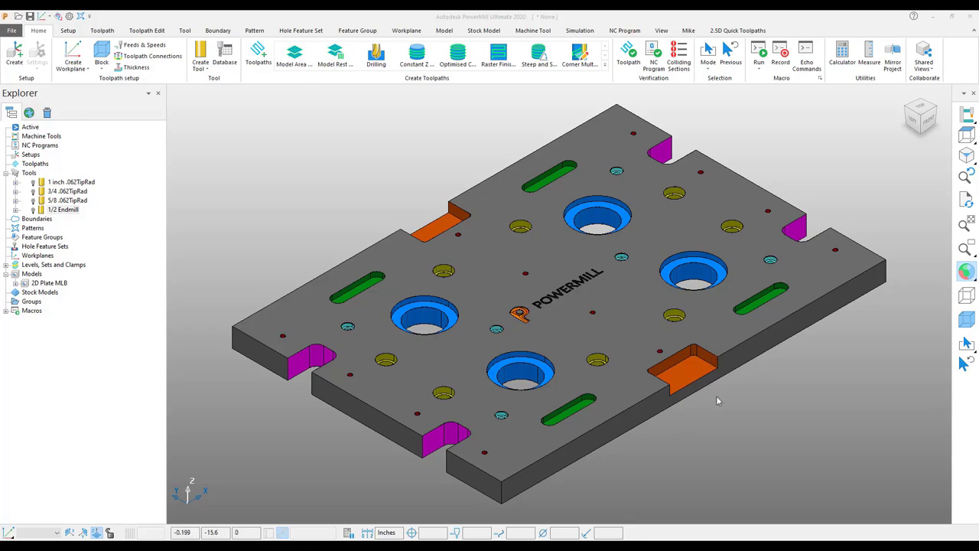
Create a new empty pattern and open it in the Curve Editor
{"action": "scroll", "coordinate": [694, 406], "scroll_direction": "up", "scroll_amount": 5}
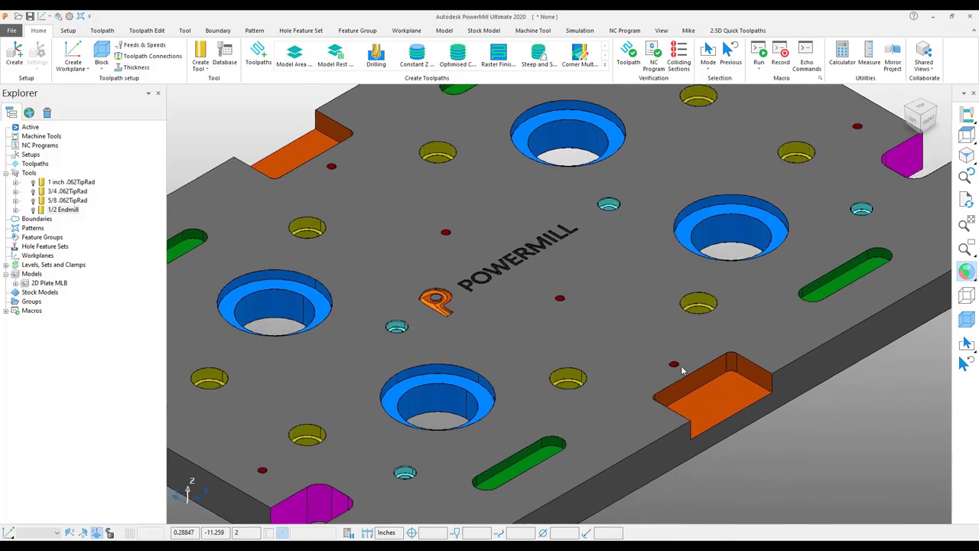
{"action": "middle_click_drag", "start_coordinate": [683, 371], "coordinate": [594, 339], "text": "shift"}
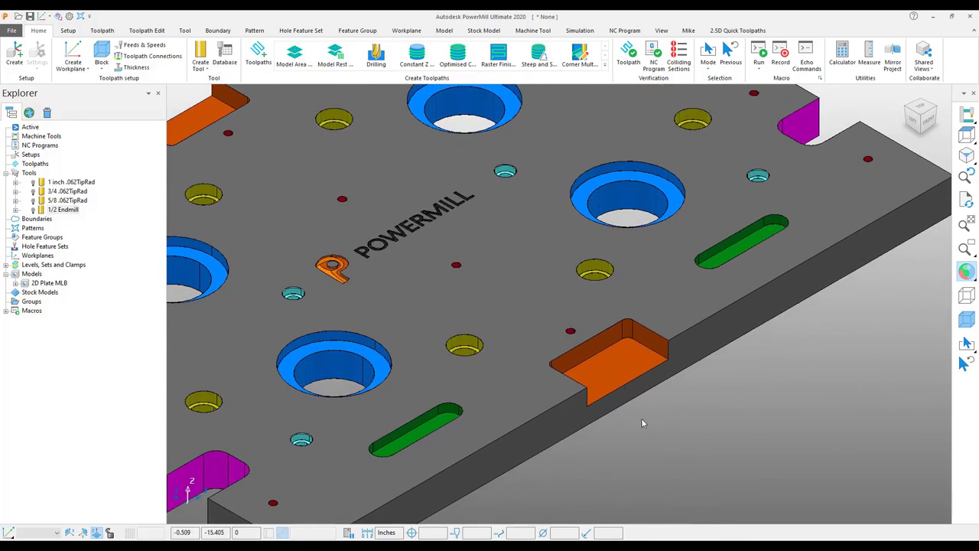
{"action": "left_click", "coordinate": [254, 31]}
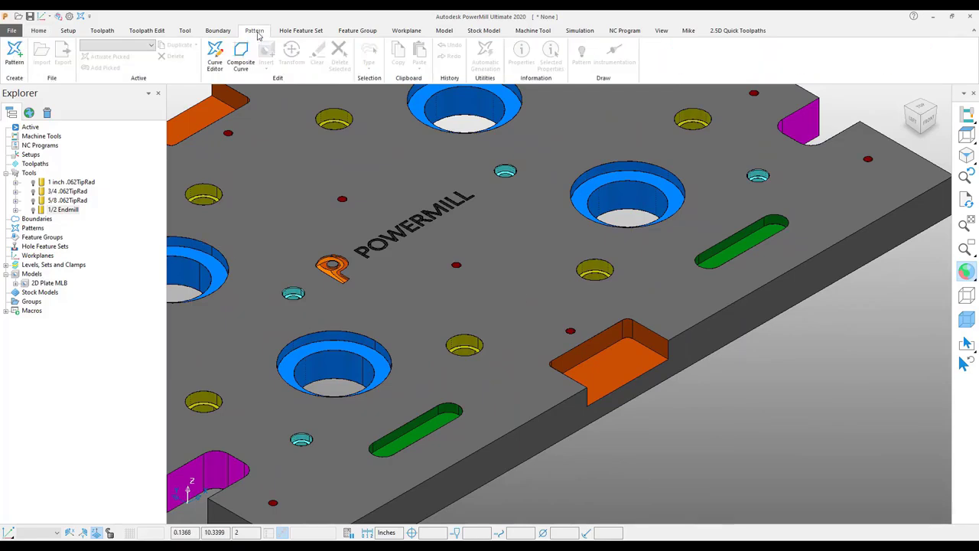
{"action": "left_click", "coordinate": [14, 53]}
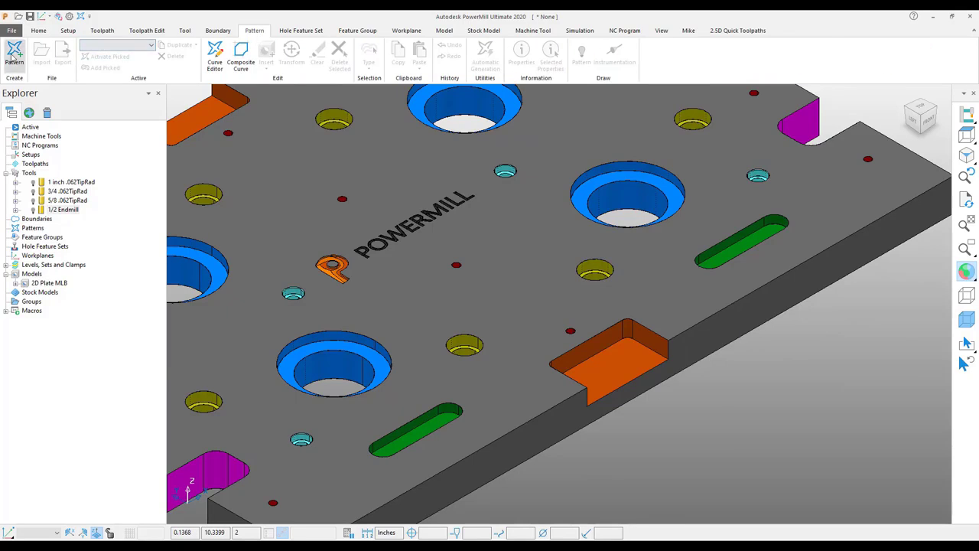
{"action": "left_click", "coordinate": [6, 228]}
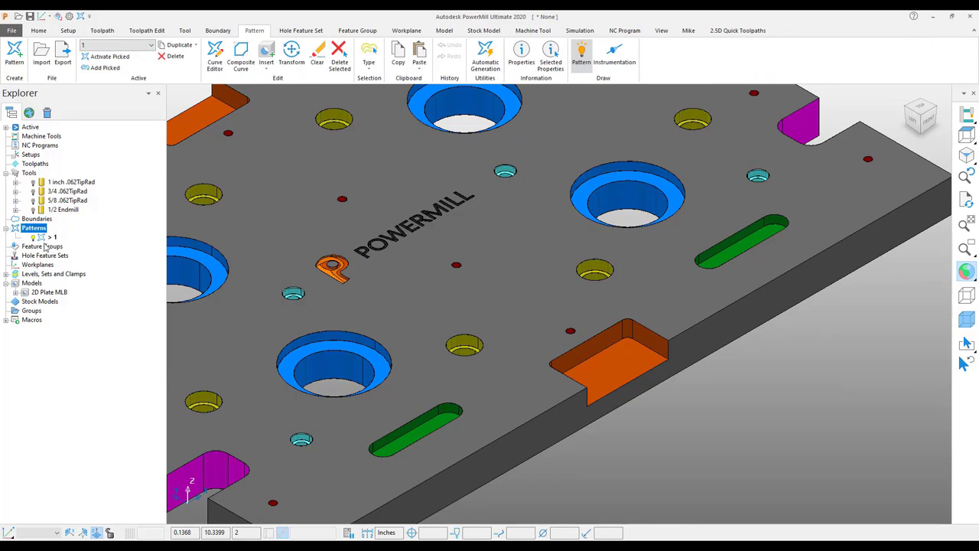
{"action": "left_click", "coordinate": [215, 55]}
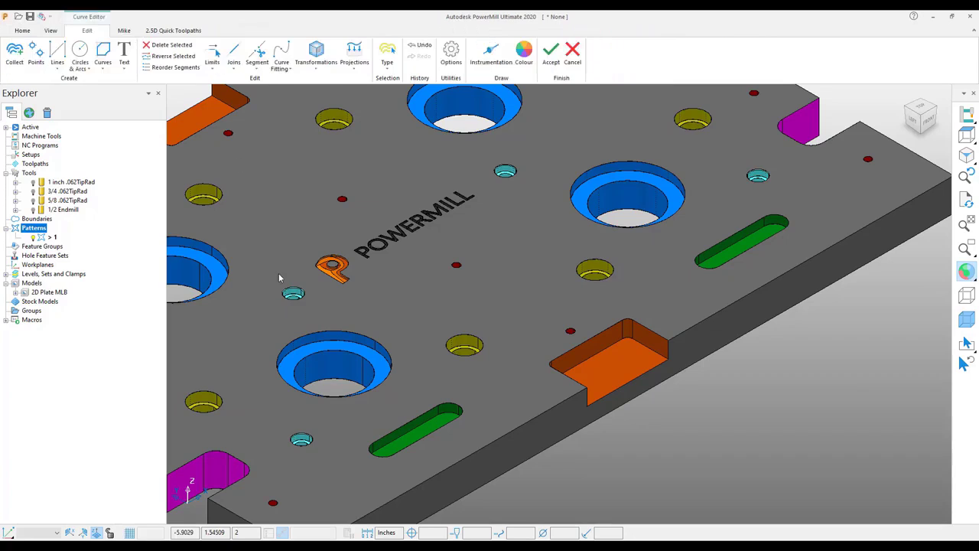
Trace the open pocket's three-sided top edge as a composite curve, save it and accept the Curve Editor changes
{"action": "left_click", "coordinate": [103, 57]}
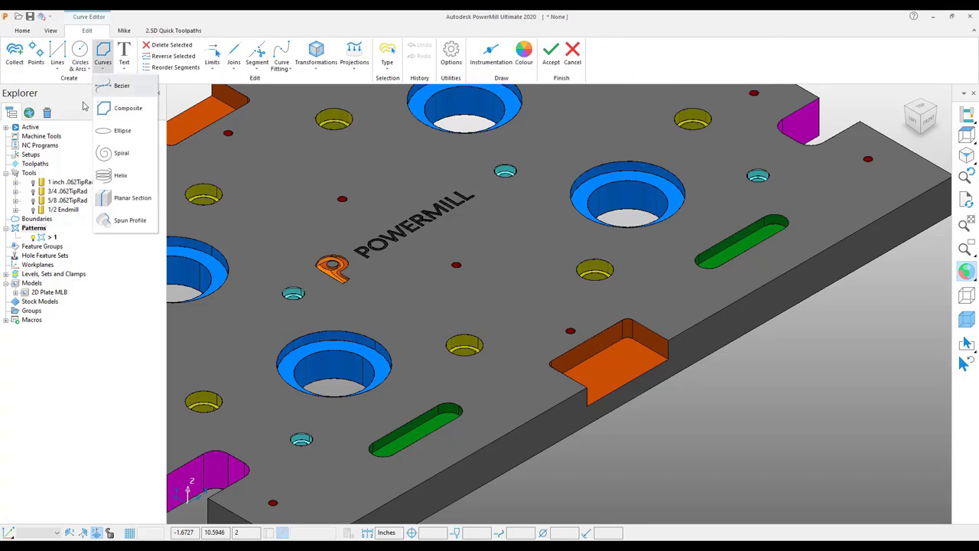
{"action": "left_click", "coordinate": [128, 109]}
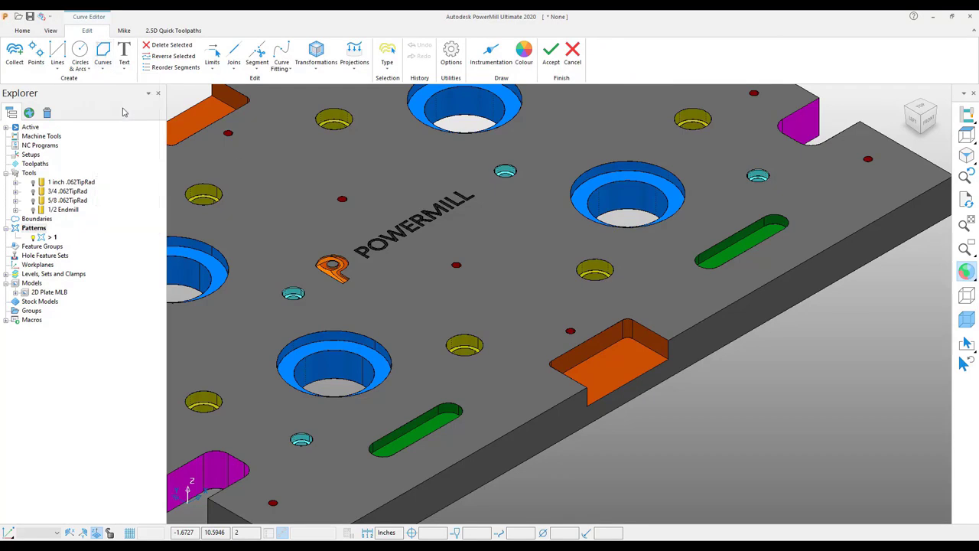
{"action": "left_click", "coordinate": [651, 329]}
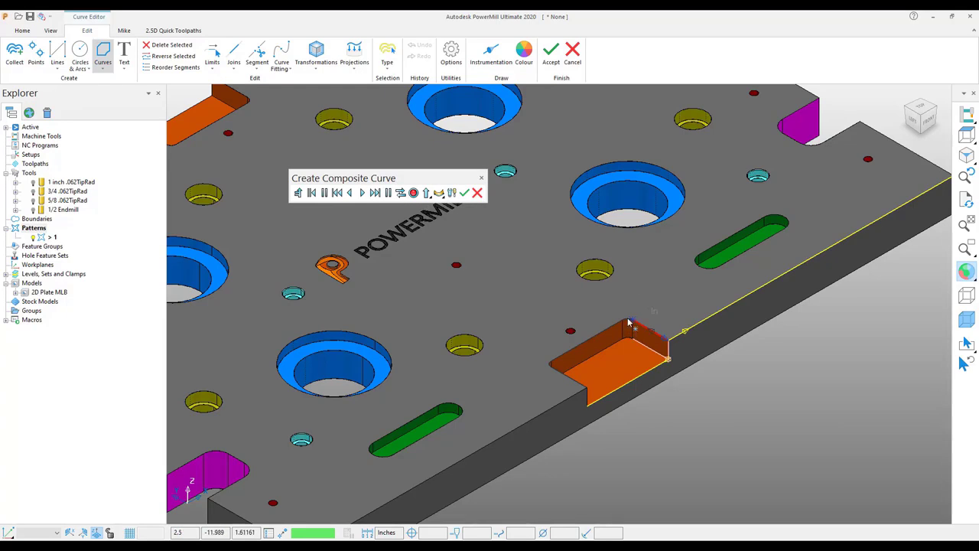
{"action": "scroll", "coordinate": [608, 340], "scroll_direction": "up", "scroll_amount": 5}
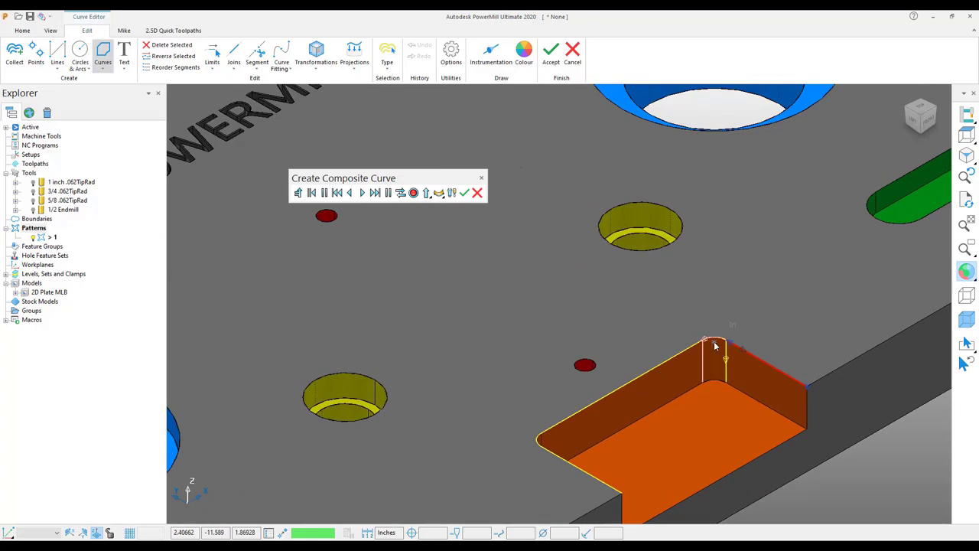
{"action": "left_click", "coordinate": [676, 355]}
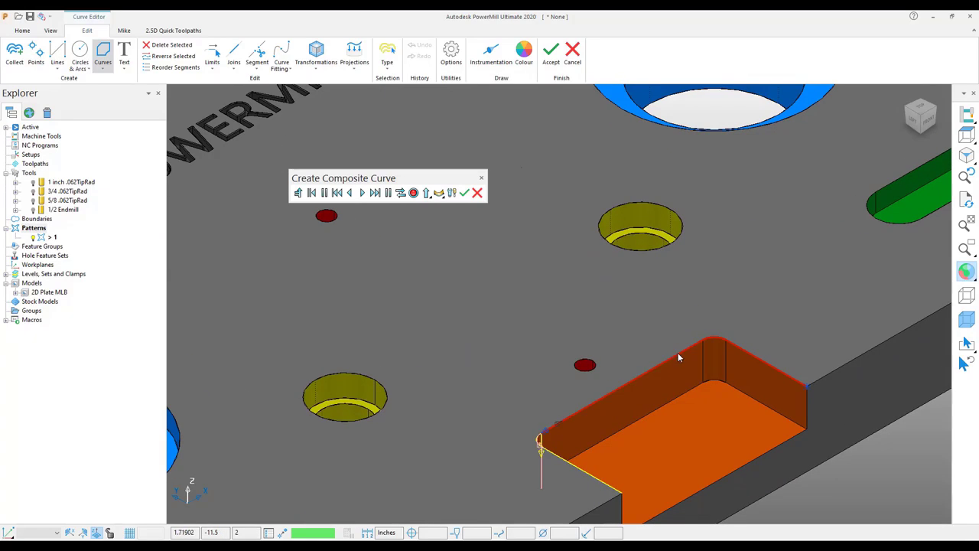
{"action": "left_click", "coordinate": [542, 449]}
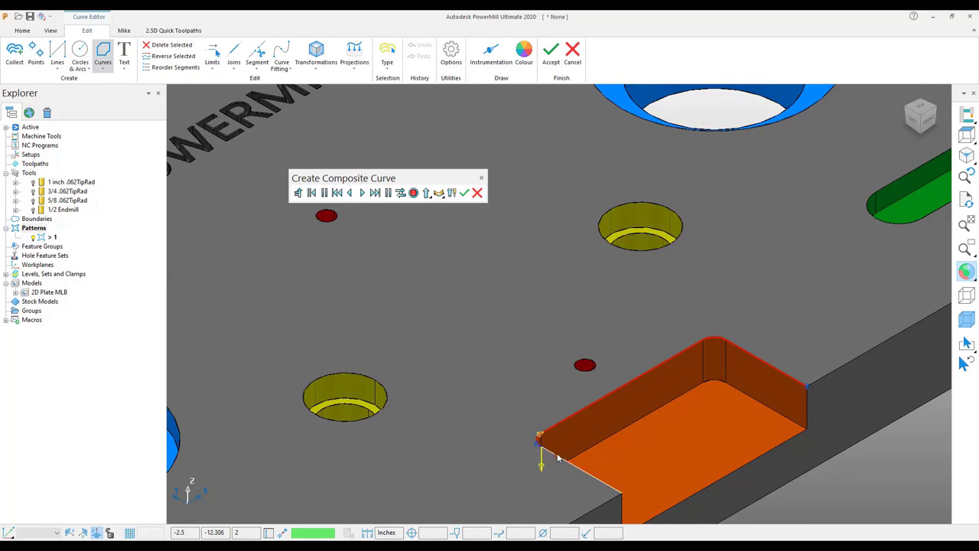
{"action": "left_click", "coordinate": [565, 460]}
{"action": "middle_click_drag", "start_coordinate": [648, 448], "coordinate": [582, 358], "text": "shift"}
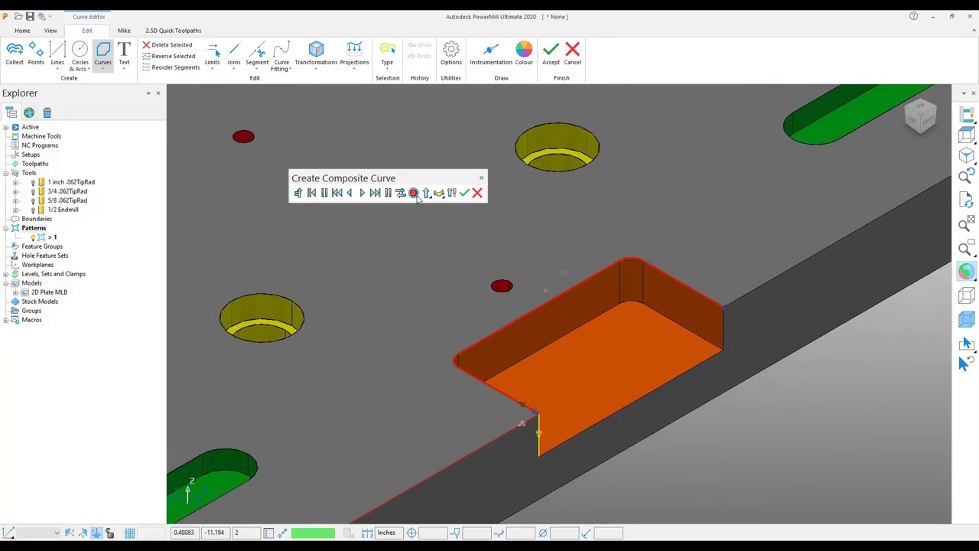
{"action": "left_click", "coordinate": [464, 192]}
{"action": "left_click", "coordinate": [551, 52]}
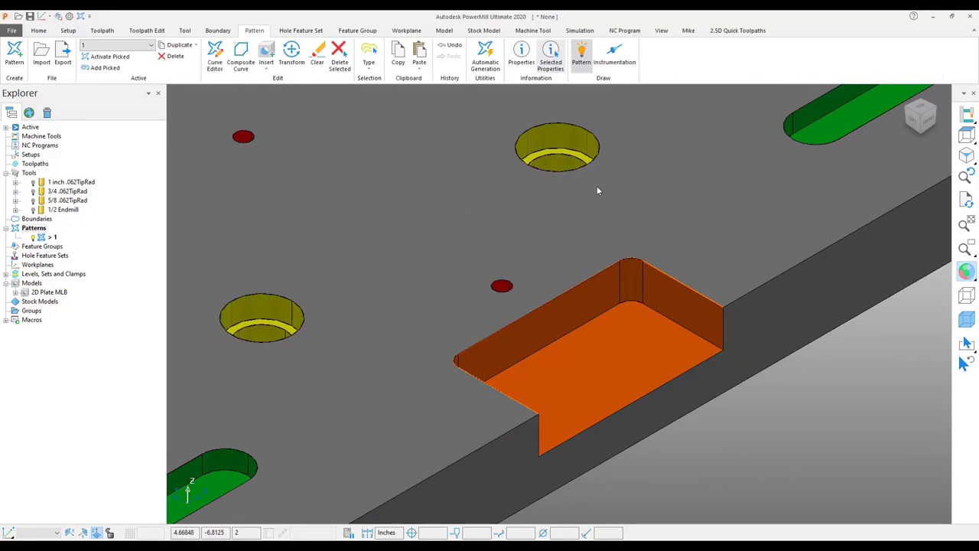
Check the pocket pattern on its own by hiding the model shading, and show the shaded model again
{"action": "scroll", "coordinate": [599, 277], "scroll_direction": "down", "scroll_amount": 5}
{"action": "left_click", "coordinate": [964, 273]}
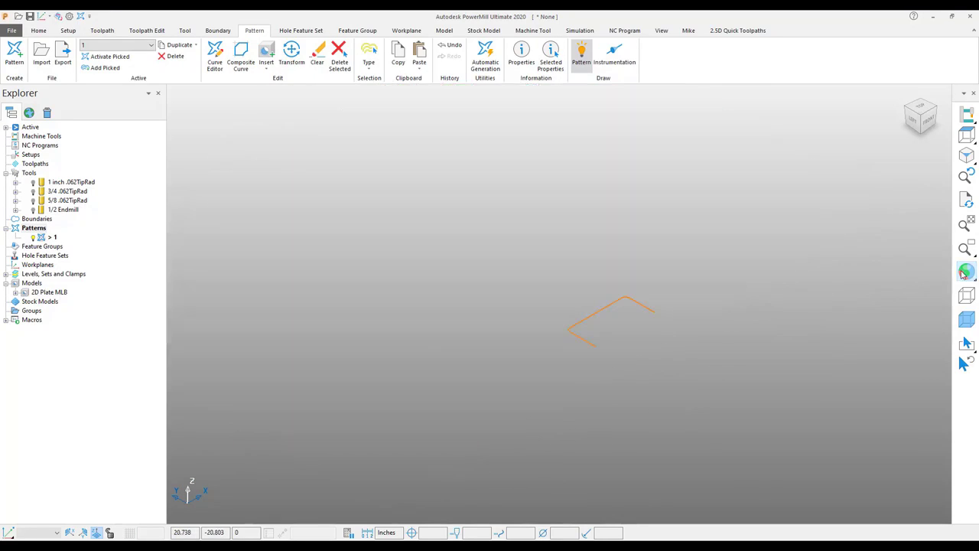
{"action": "left_click", "coordinate": [965, 273]}
{"action": "scroll", "coordinate": [731, 393], "scroll_direction": "up", "scroll_amount": 5}
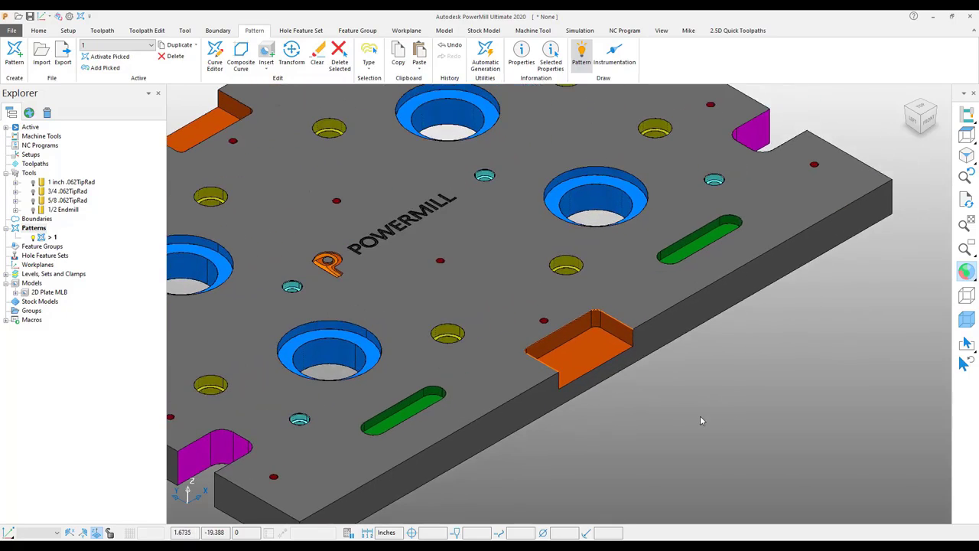
Activate the 1/2 Endmill and create a new toolpath with the 2D Curve Profile strategy from Curve Machining
{"action": "double_click", "coordinate": [63, 210]}
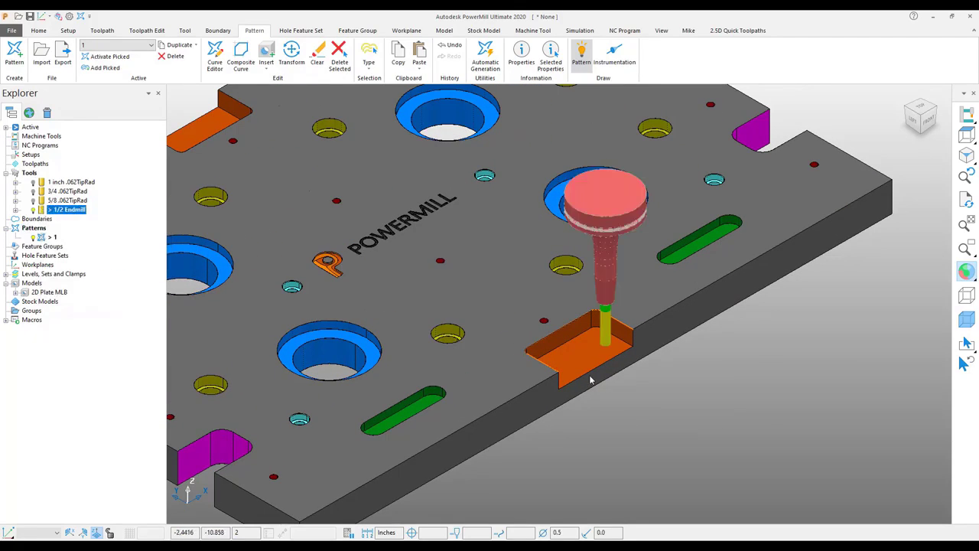
{"action": "middle_click_drag", "start_coordinate": [499, 442], "coordinate": [393, 412]}
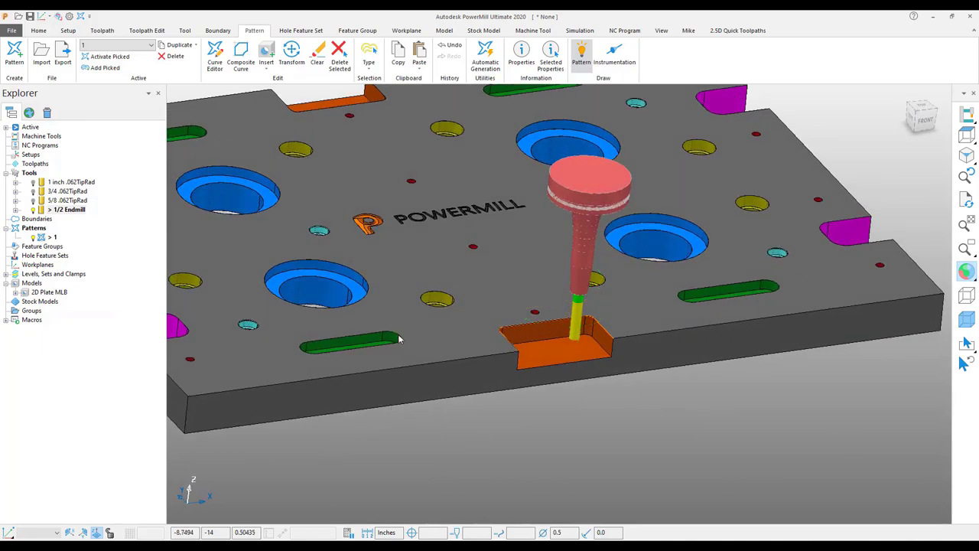
{"action": "left_click", "coordinate": [38, 30]}
{"action": "left_click", "coordinate": [258, 54]}
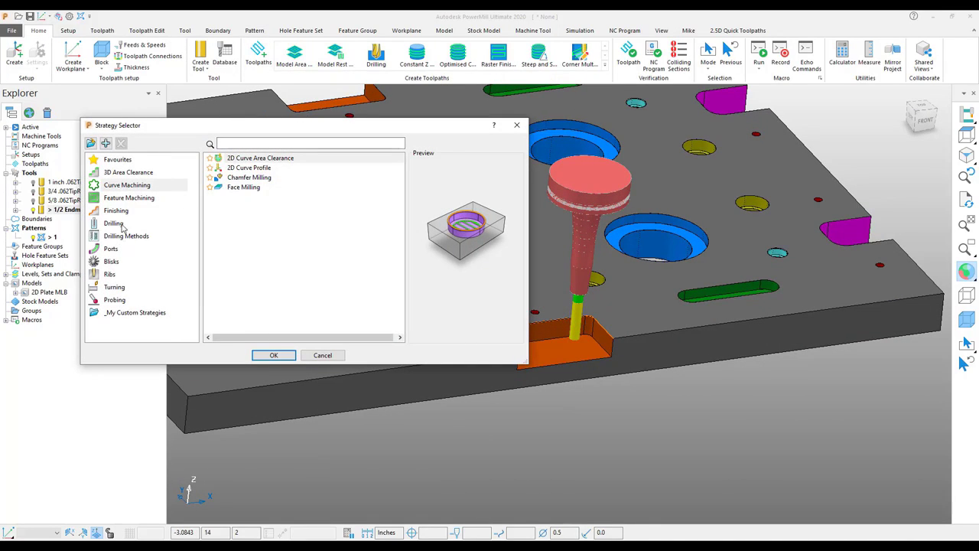
{"action": "left_click", "coordinate": [122, 189]}
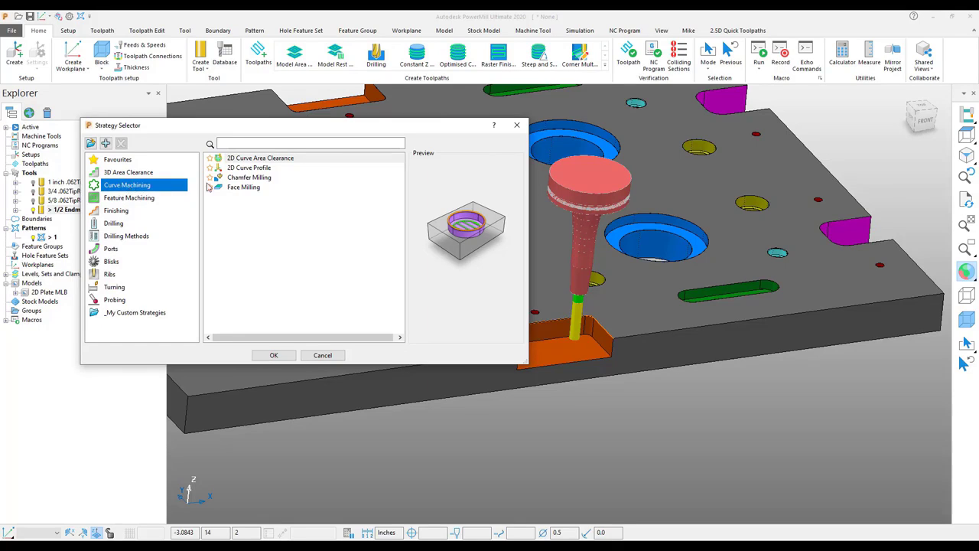
{"action": "left_click", "coordinate": [256, 168]}
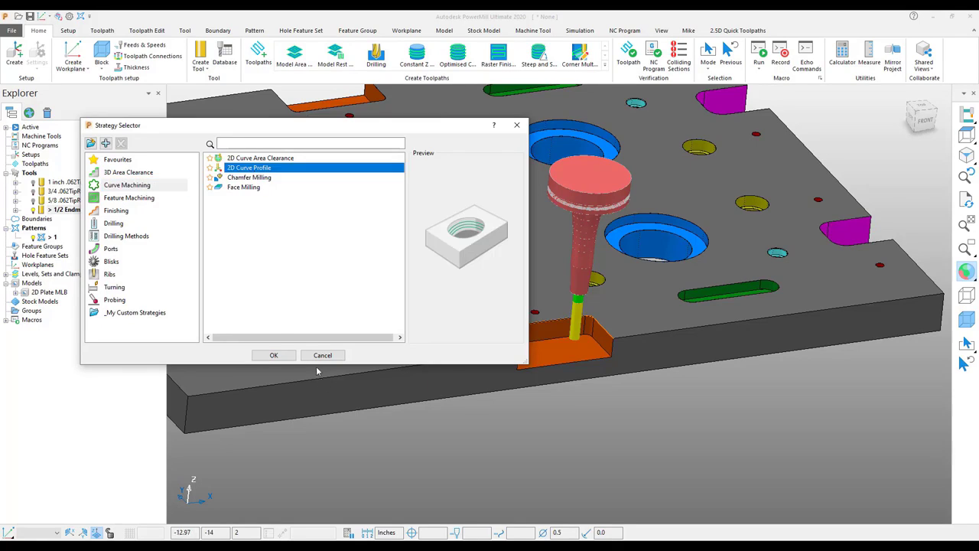
{"action": "left_click", "coordinate": [274, 357]}
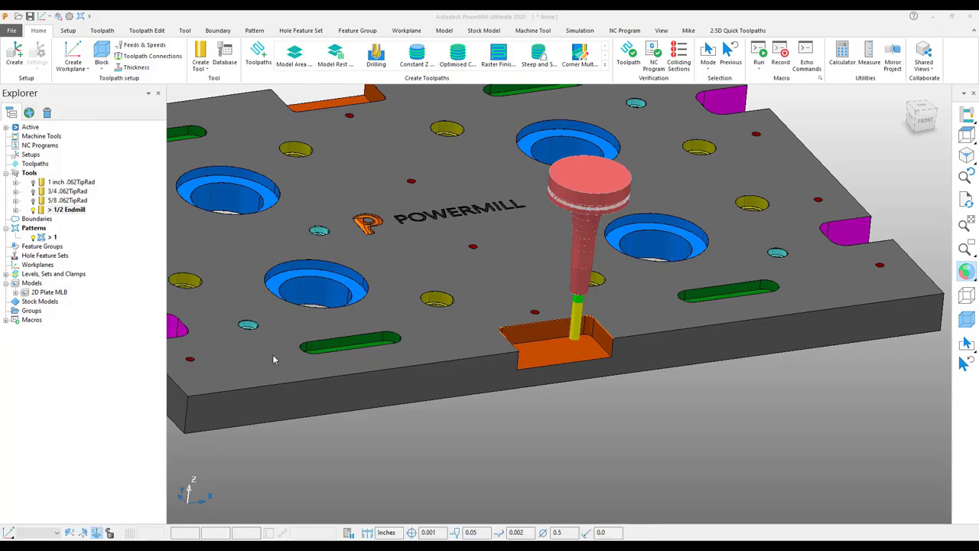
Choose pattern 1 as the curve definition of the curve profile toolpath
{"action": "middle_click_drag", "start_coordinate": [626, 420], "coordinate": [672, 439], "text": "shift"}
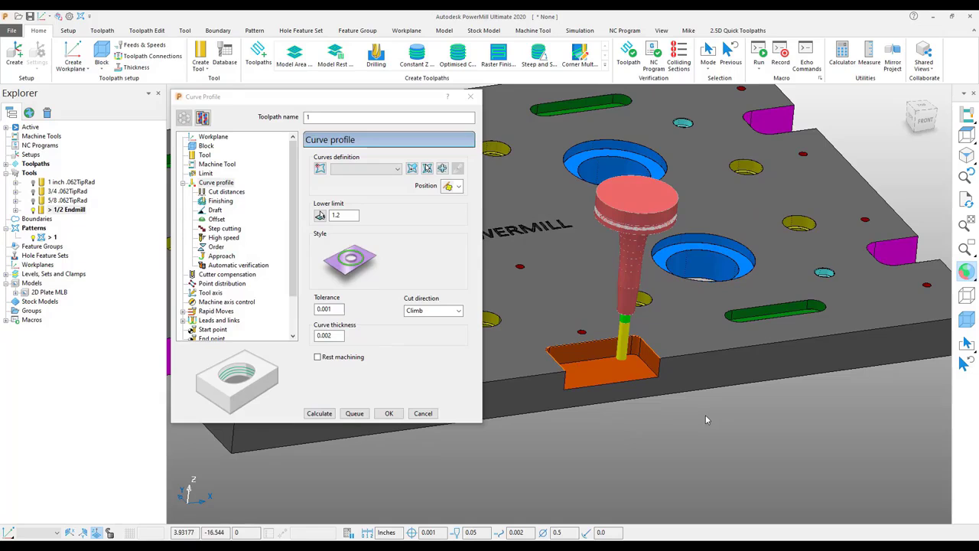
{"action": "middle_click_drag", "start_coordinate": [624, 328], "coordinate": [514, 291]}
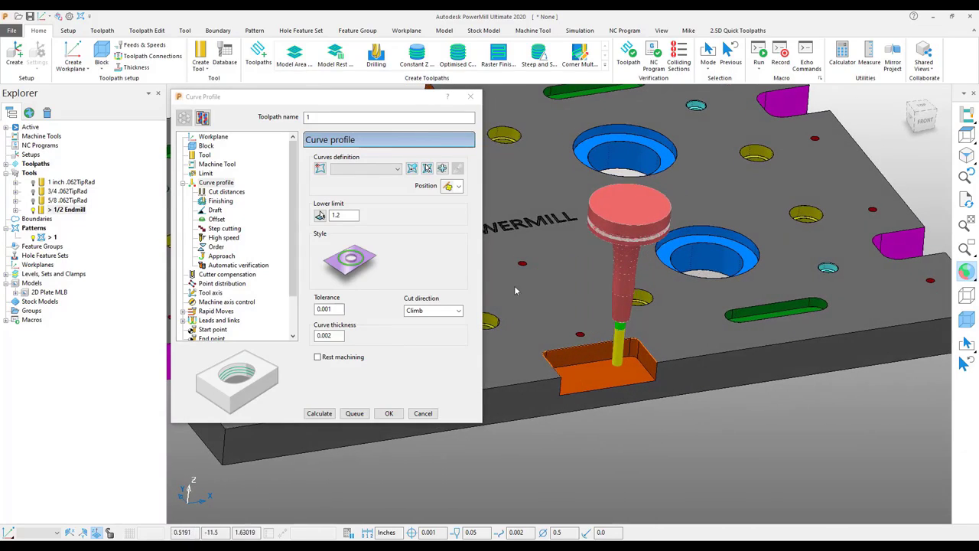
{"action": "left_click", "coordinate": [369, 168]}
{"action": "left_click", "coordinate": [355, 191]}
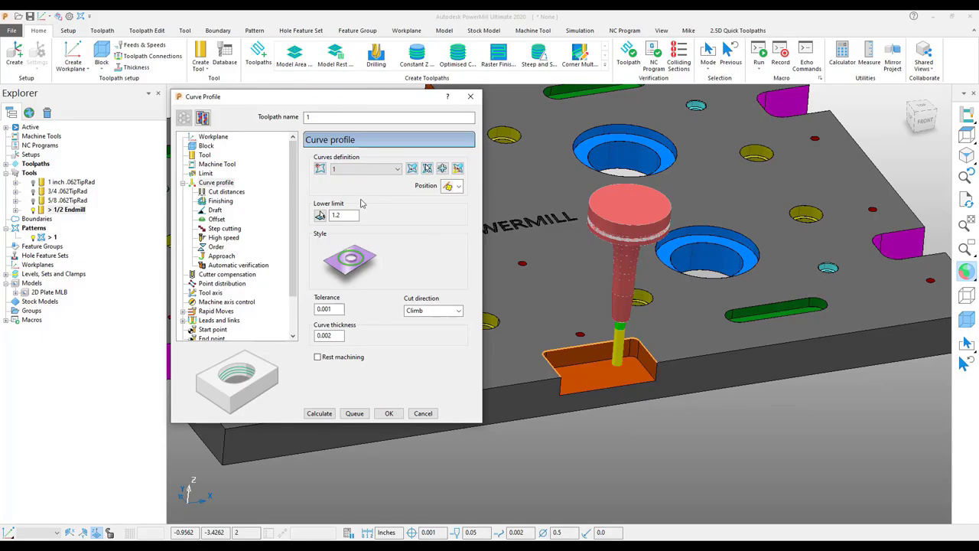
Edit the pocket curve's machining sections, reverse the machining side back and forth, and accept with the tool inside the pocket
{"action": "scroll", "coordinate": [677, 341], "scroll_direction": "up", "scroll_amount": 4}
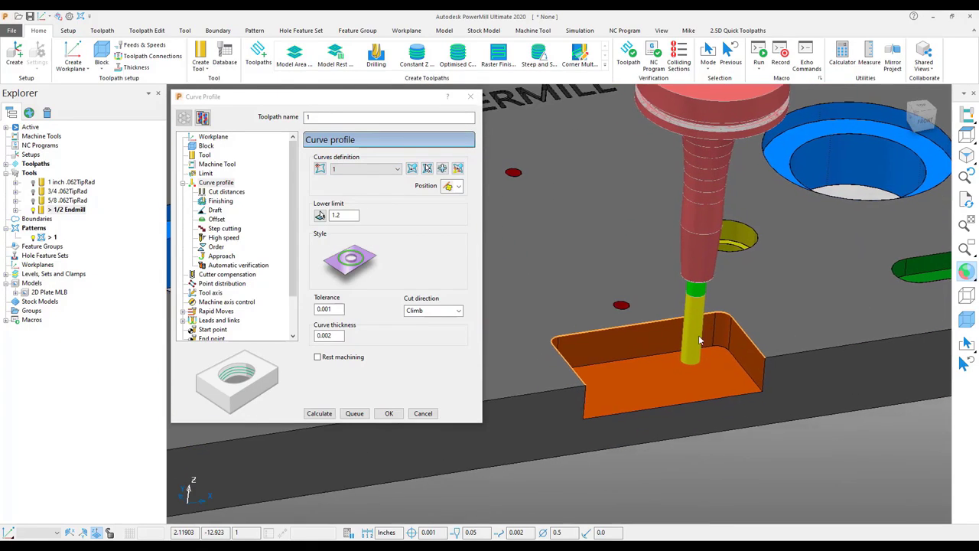
{"action": "left_click", "coordinate": [457, 169]}
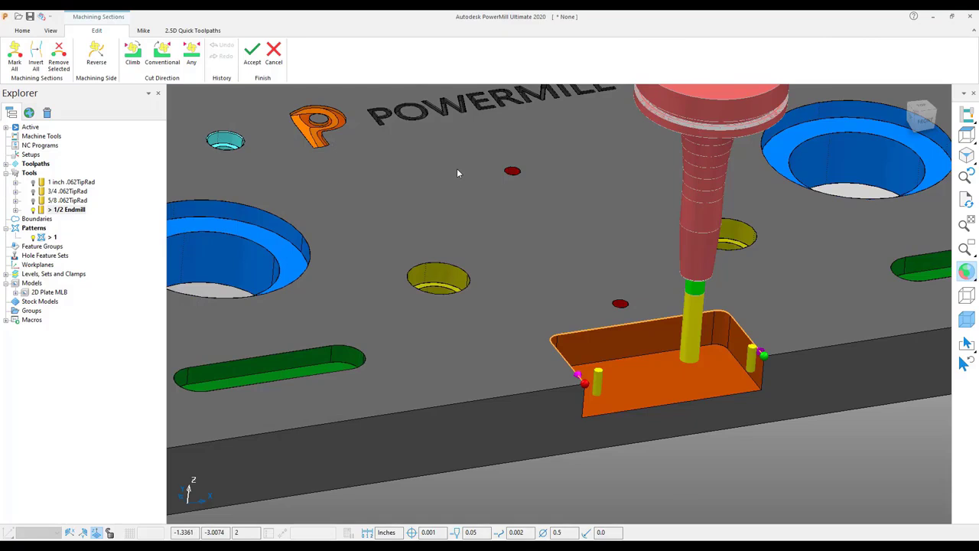
{"action": "scroll", "coordinate": [689, 474], "scroll_direction": "up", "scroll_amount": 3}
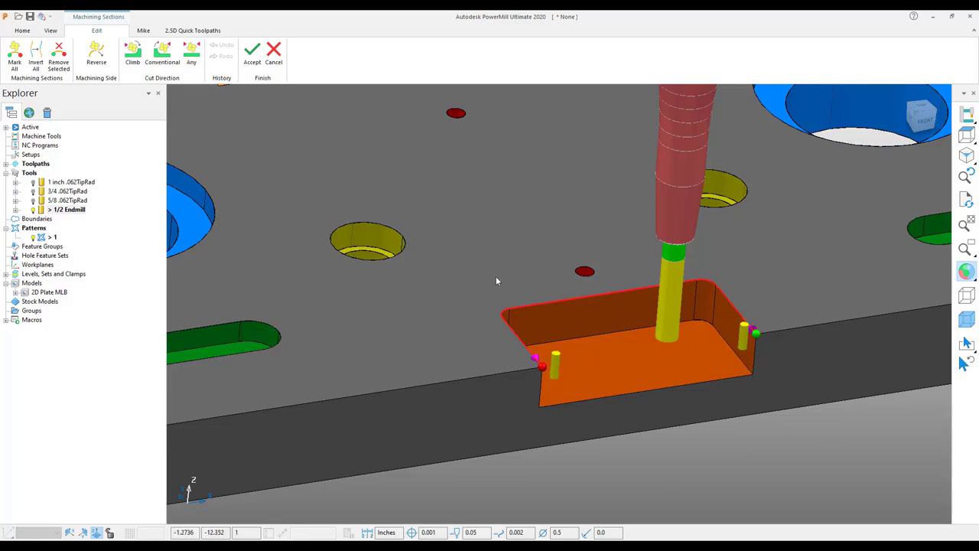
{"action": "left_click", "coordinate": [95, 55]}
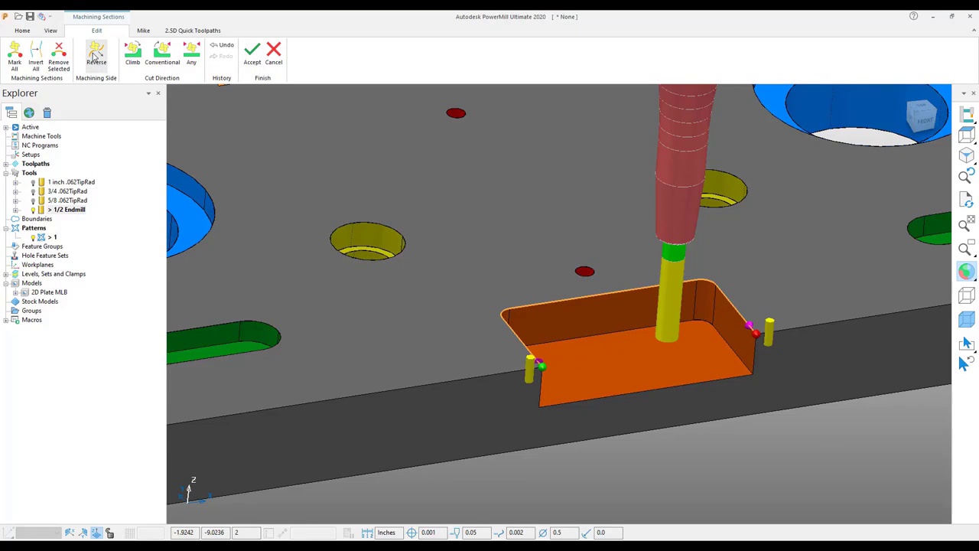
{"action": "left_click", "coordinate": [95, 55]}
{"action": "left_click", "coordinate": [95, 56]}
{"action": "left_click", "coordinate": [95, 55]}
{"action": "left_click", "coordinate": [743, 344]}
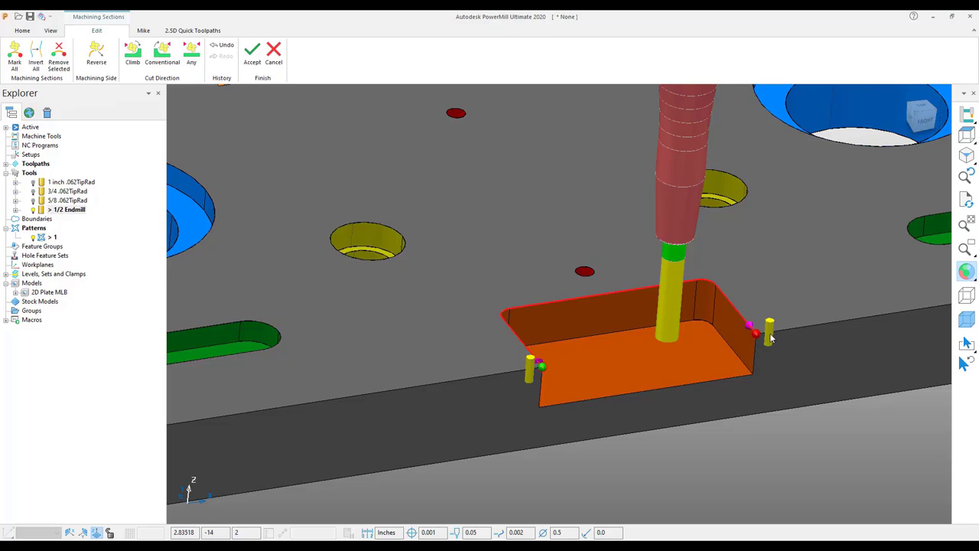
{"action": "left_click", "coordinate": [747, 349]}
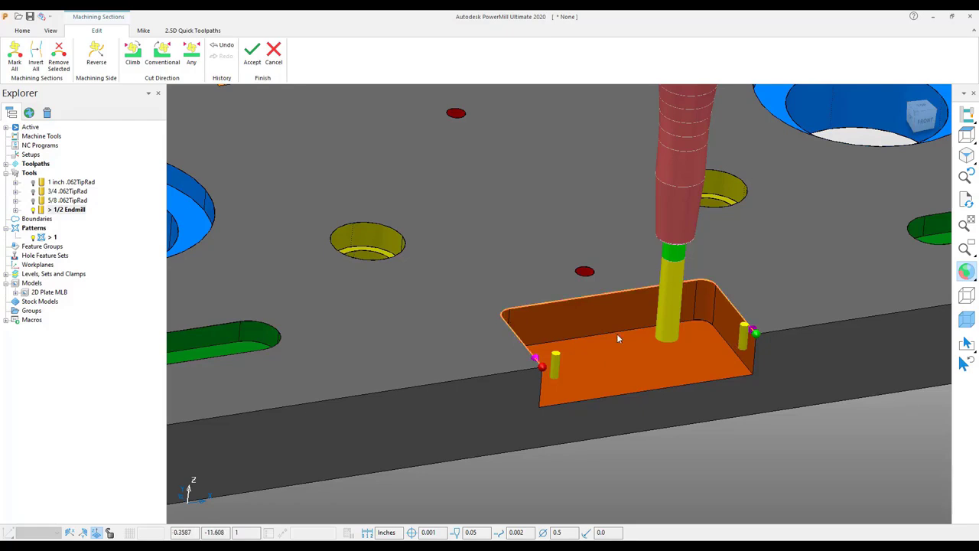
{"action": "left_click", "coordinate": [252, 60]}
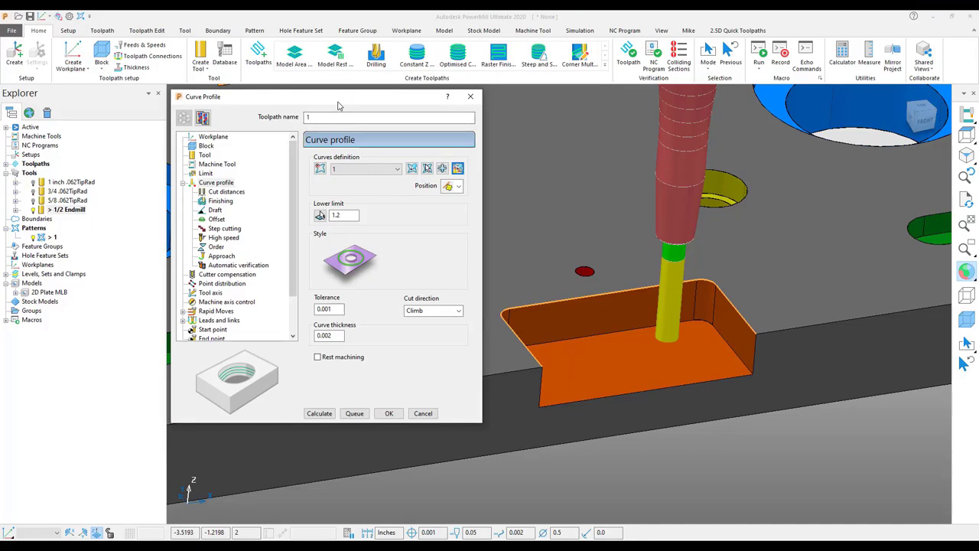
Try the tool position option in which the centre of the tool follows the pattern
{"action": "left_click", "coordinate": [458, 186]}
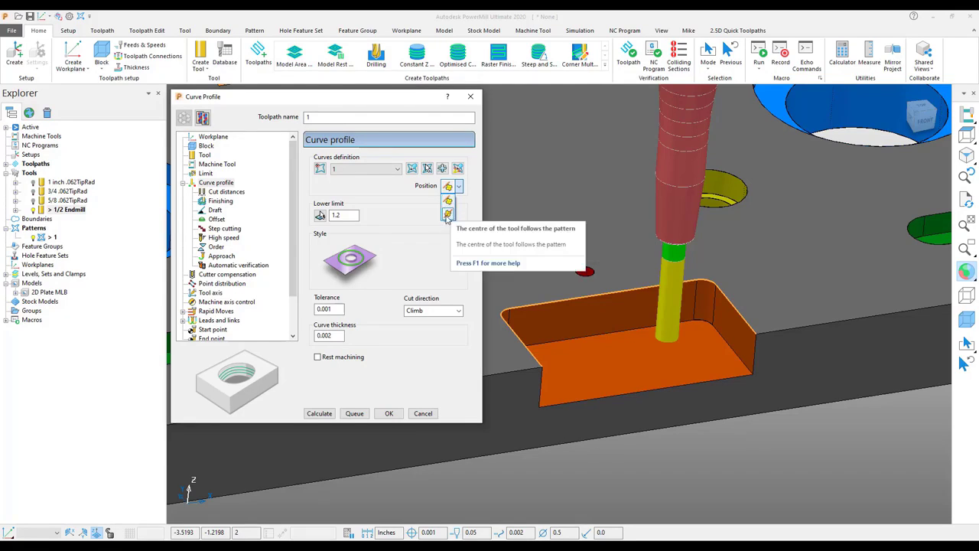
{"action": "left_click", "coordinate": [448, 213]}
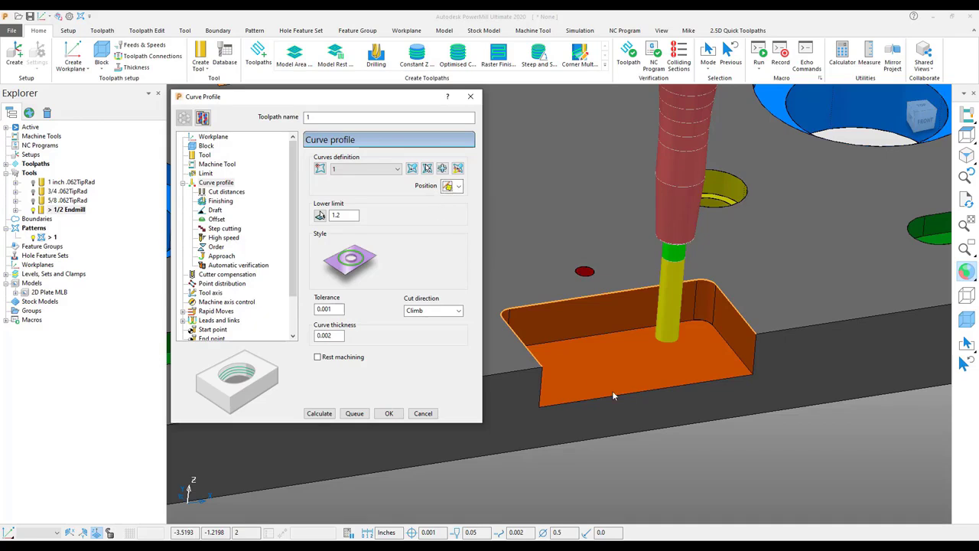
Set the toolpath's lower limit to 1.0 by picking the pocket floor on the model
{"action": "middle_click_drag", "start_coordinate": [669, 421], "coordinate": [701, 441]}
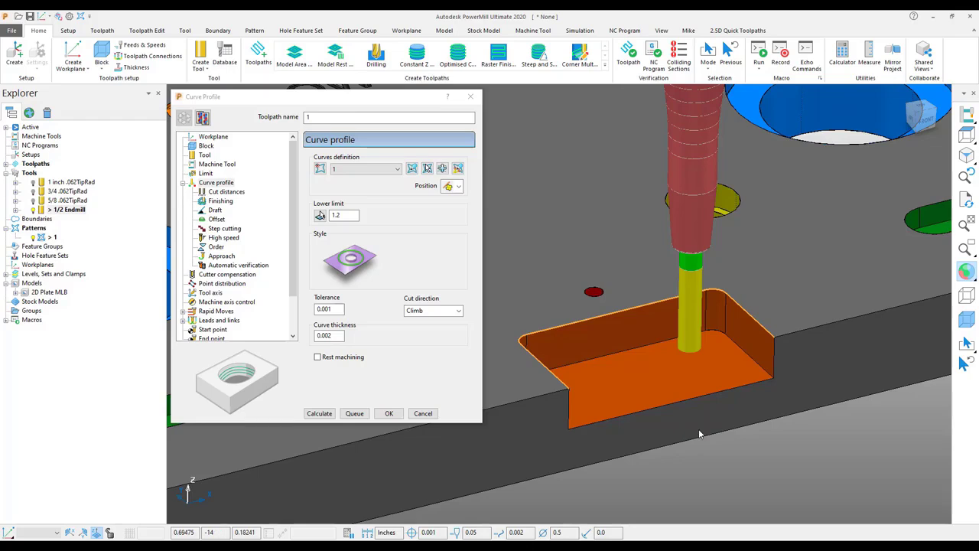
{"action": "left_click", "coordinate": [654, 374]}
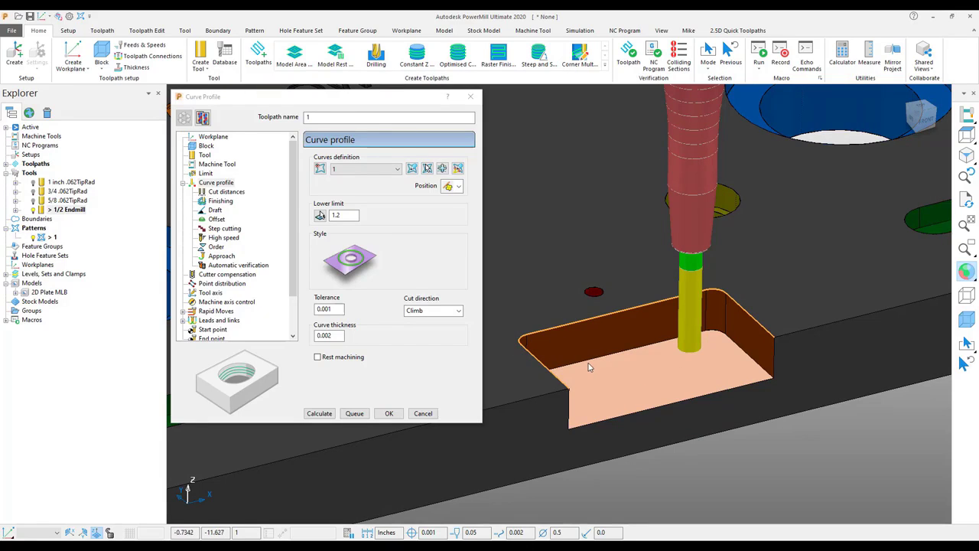
{"action": "left_click", "coordinate": [698, 469]}
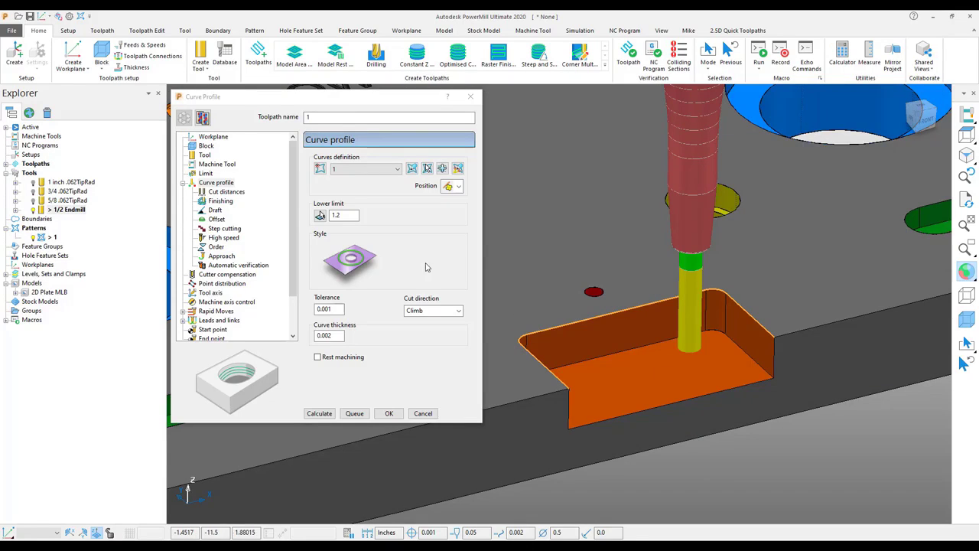
{"action": "left_click", "coordinate": [320, 217]}
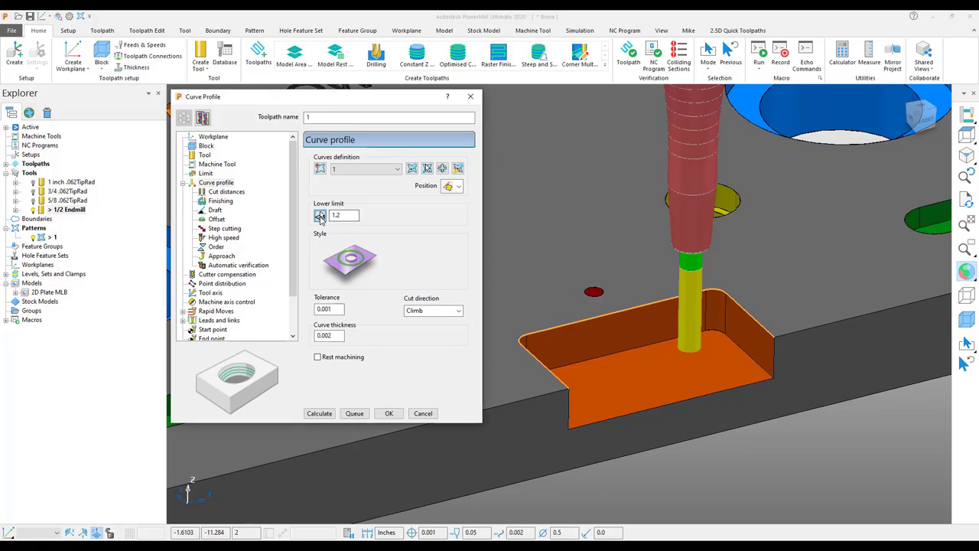
{"action": "left_click", "coordinate": [632, 378]}
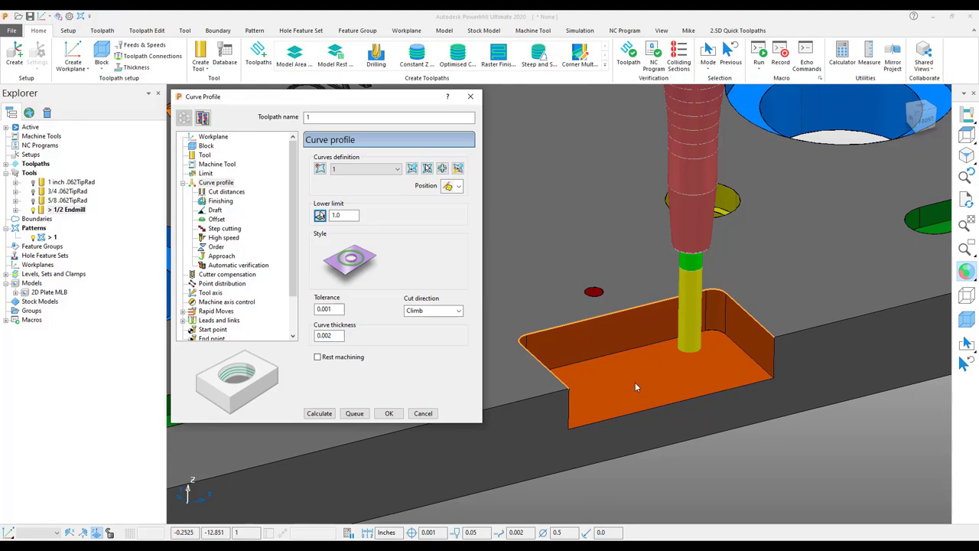
Review the lower limit, tolerance and curve thickness of the curve profile, and open its cut distances settings
{"action": "left_click_drag", "start_coordinate": [350, 215], "coordinate": [333, 216]}
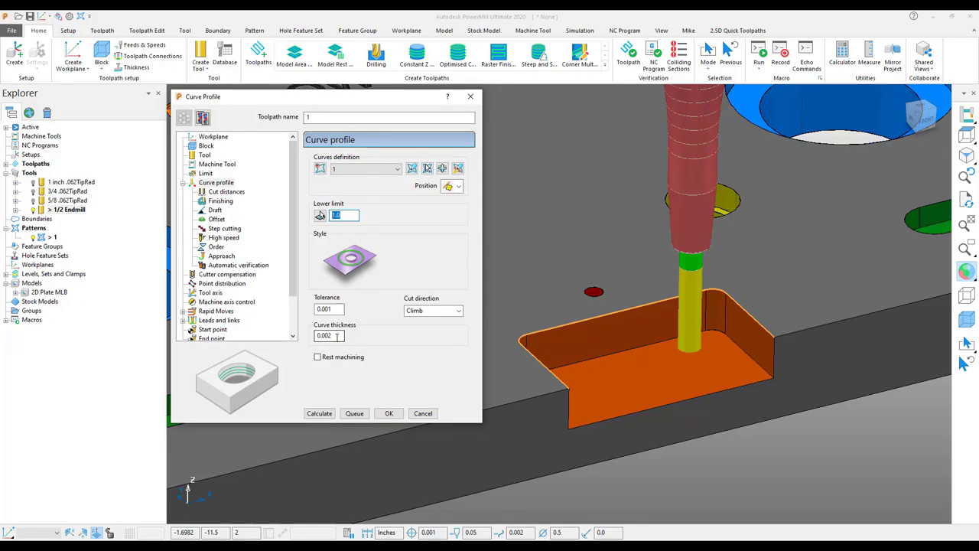
{"action": "left_click", "coordinate": [352, 215]}
{"action": "left_click", "coordinate": [337, 309]}
{"action": "left_click", "coordinate": [337, 338]}
{"action": "left_click", "coordinate": [222, 192]}
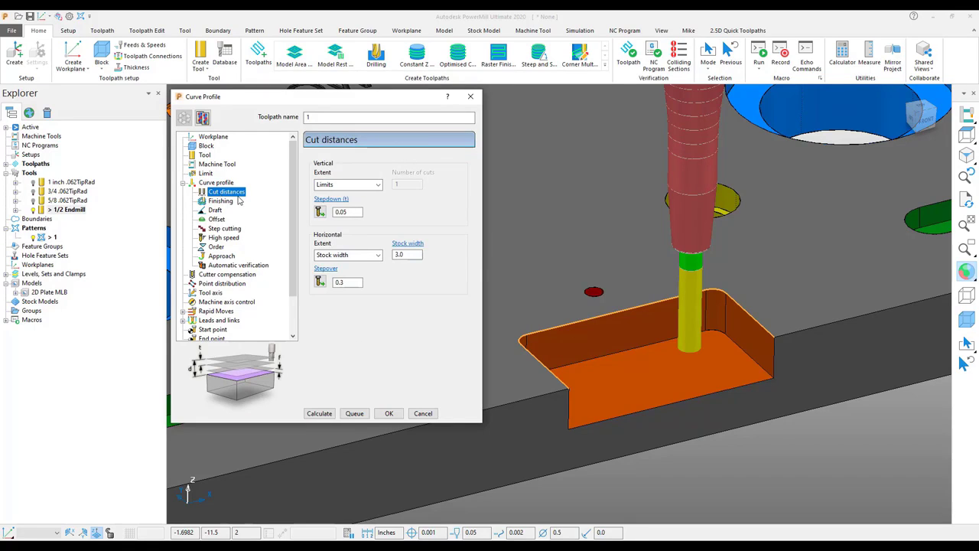
Review the vertical extent, stepdown, stock width and stepover in the curve profile's cut distances
{"action": "left_click", "coordinate": [376, 188]}
{"action": "left_click", "coordinate": [376, 193]}
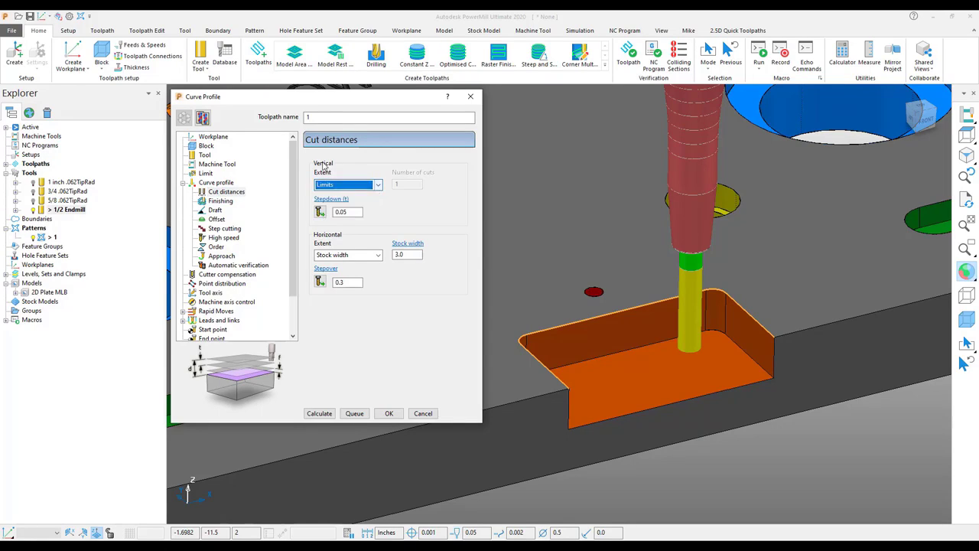
{"action": "key", "text": "Tab"}
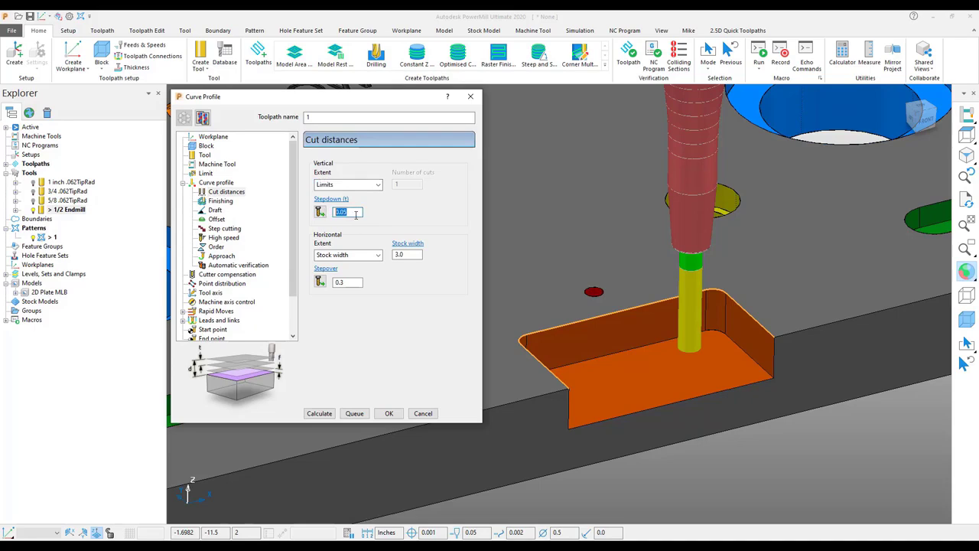
{"action": "left_click", "coordinate": [356, 213]}
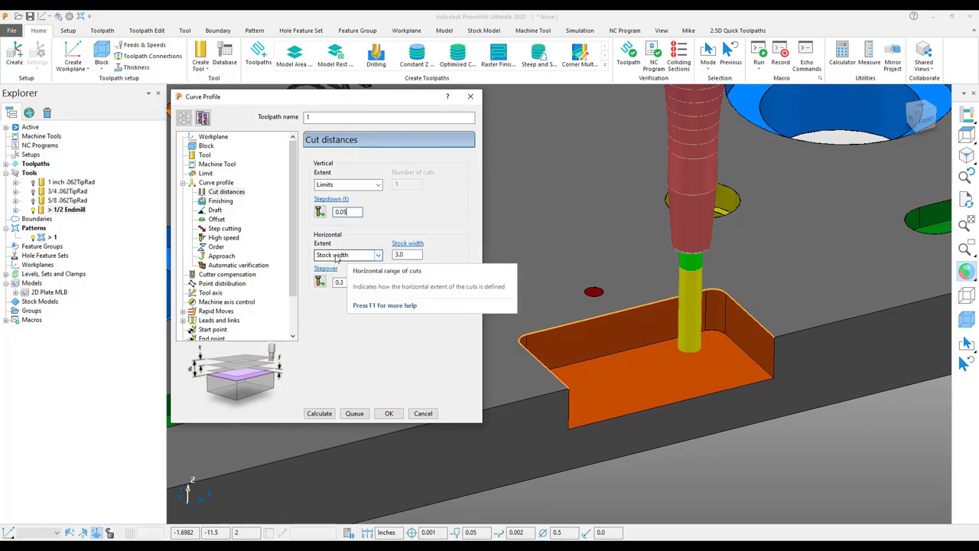
{"action": "left_click", "coordinate": [406, 255]}
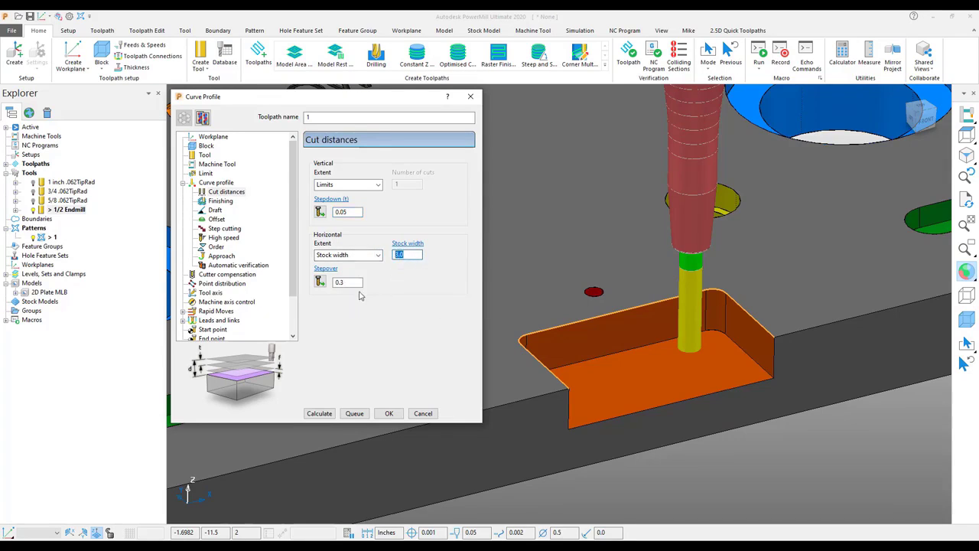
{"action": "left_click_drag", "start_coordinate": [357, 283], "coordinate": [323, 286]}
Calculate the roughing curve profile toolpath and inspect its passes in the open pocket
{"action": "left_click", "coordinate": [228, 265]}
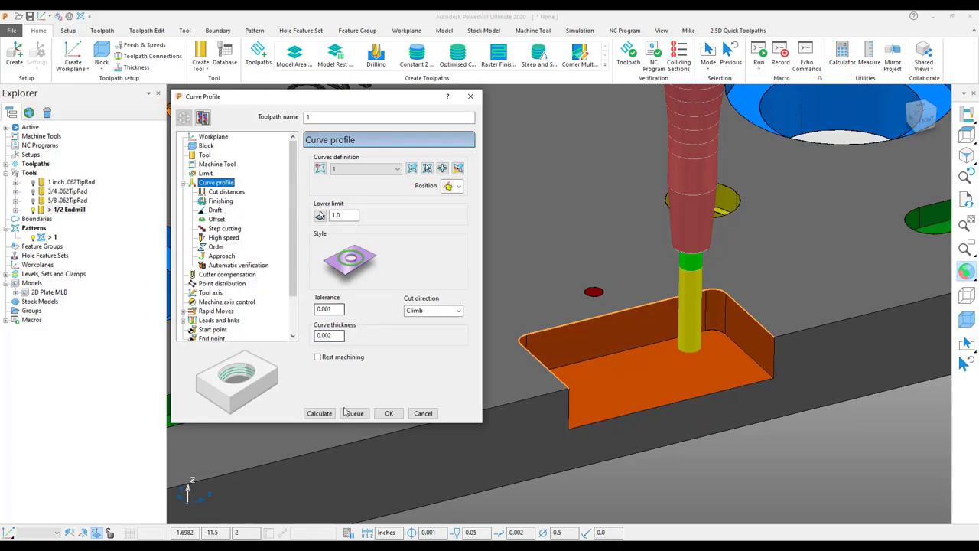
{"action": "left_click", "coordinate": [319, 413]}
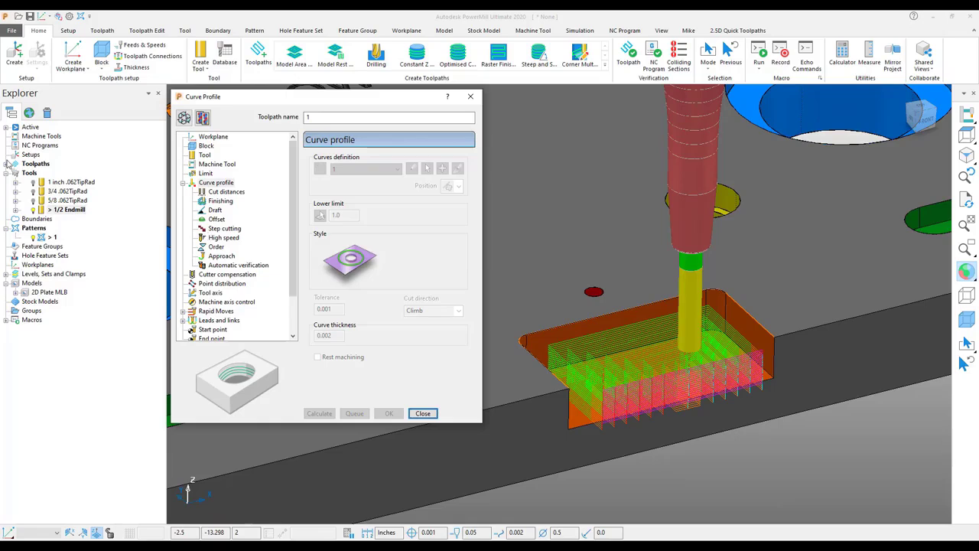
{"action": "scroll", "coordinate": [655, 288], "scroll_direction": "down", "scroll_amount": 2}
{"action": "middle_click_drag", "start_coordinate": [656, 288], "coordinate": [581, 300]}
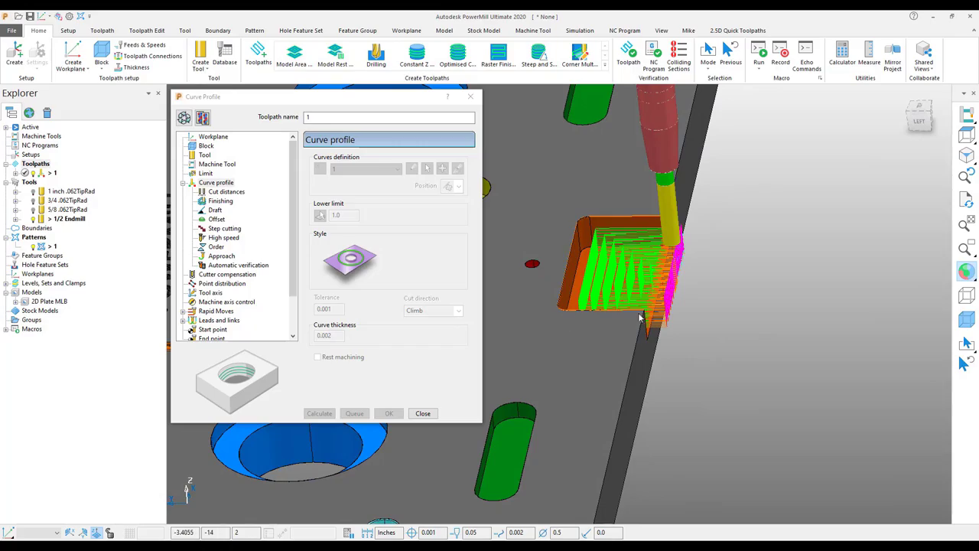
{"action": "scroll", "coordinate": [639, 322], "scroll_direction": "up", "scroll_amount": 5}
{"action": "middle_click_drag", "start_coordinate": [649, 395], "coordinate": [681, 260]}
Check the extended-move lead-ins and the lead-outs of the pocket toolpath, accept the connections, and examine the passes
{"action": "left_click", "coordinate": [141, 56]}
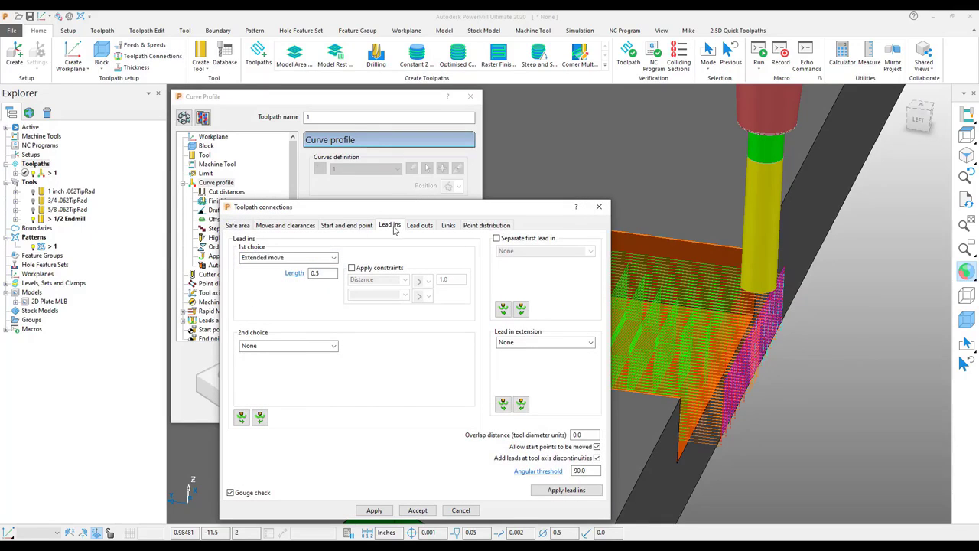
{"action": "left_click", "coordinate": [331, 274]}
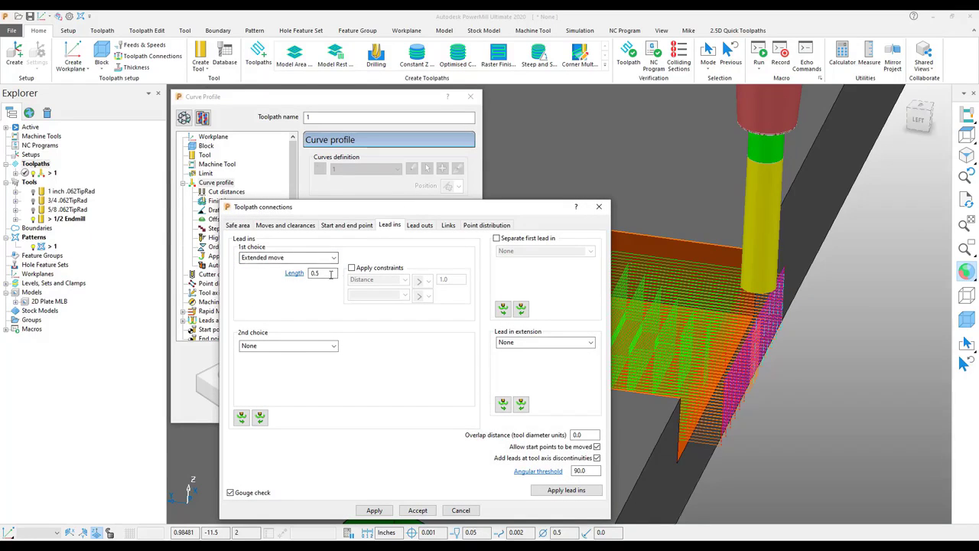
{"action": "left_click", "coordinate": [420, 226]}
{"action": "left_click", "coordinate": [394, 226]}
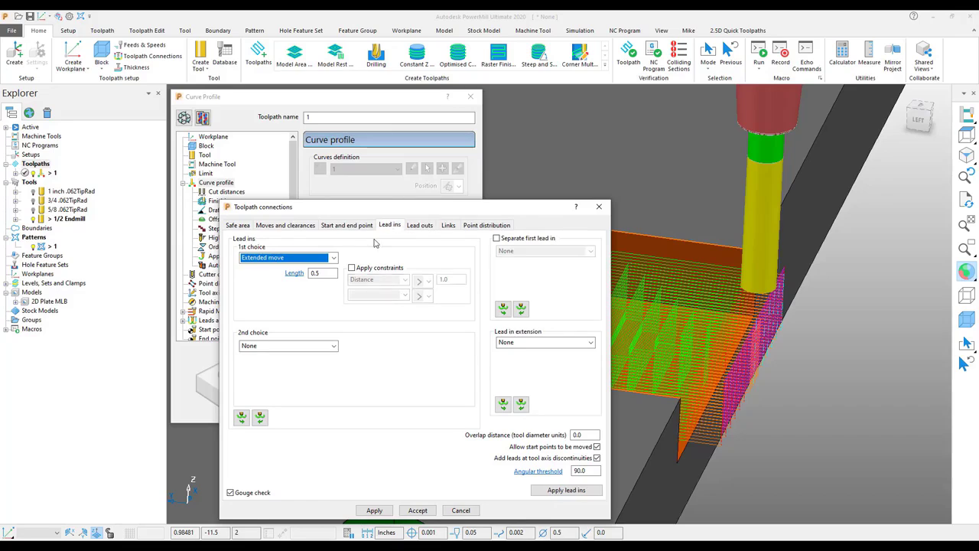
{"action": "double_click", "coordinate": [312, 273]}
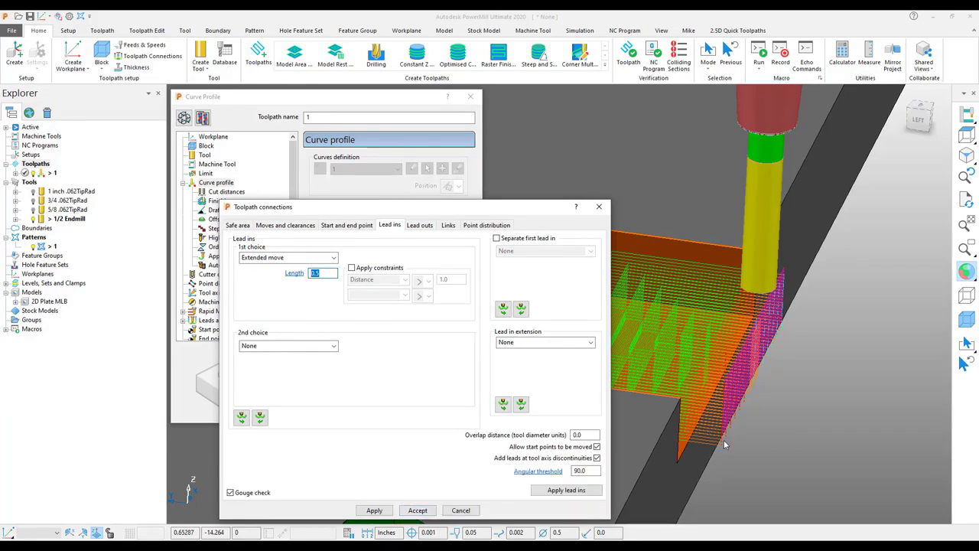
{"action": "left_click", "coordinate": [419, 510]}
{"action": "middle_click_drag", "start_coordinate": [721, 363], "coordinate": [576, 283]}
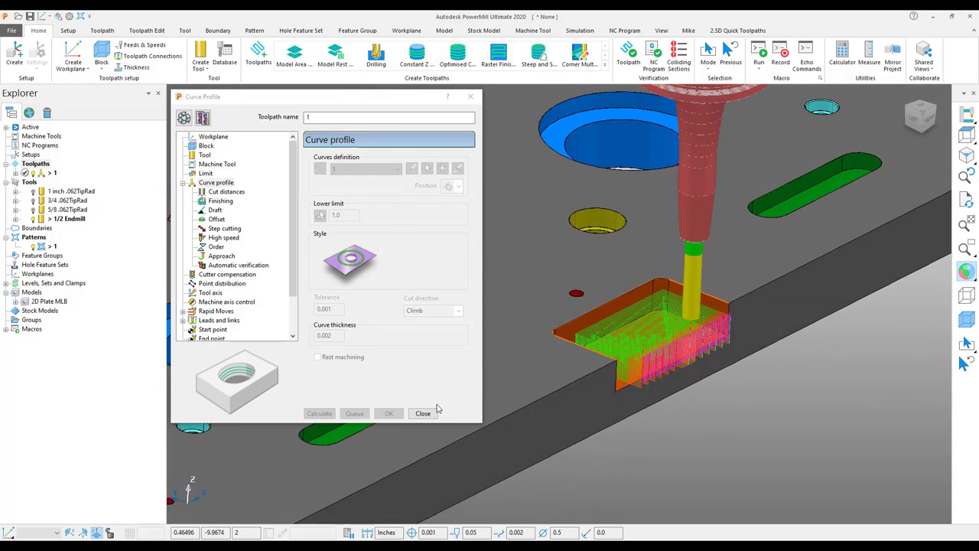
Rename the calculated toolpath as 2D curve rough and close its settings
{"action": "left_click", "coordinate": [250, 119]}
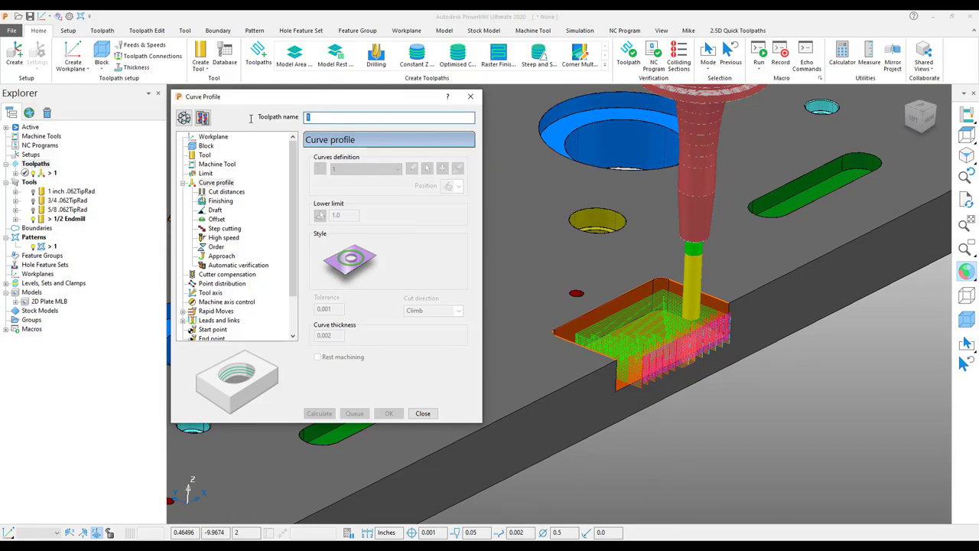
{"action": "type", "text": "2"}
{"action": "type", "text": "D curve rough"}
{"action": "left_click", "coordinate": [423, 414]}
Create another 2D Curve Profile toolpath from the curve machining strategies
{"action": "left_click", "coordinate": [258, 61]}
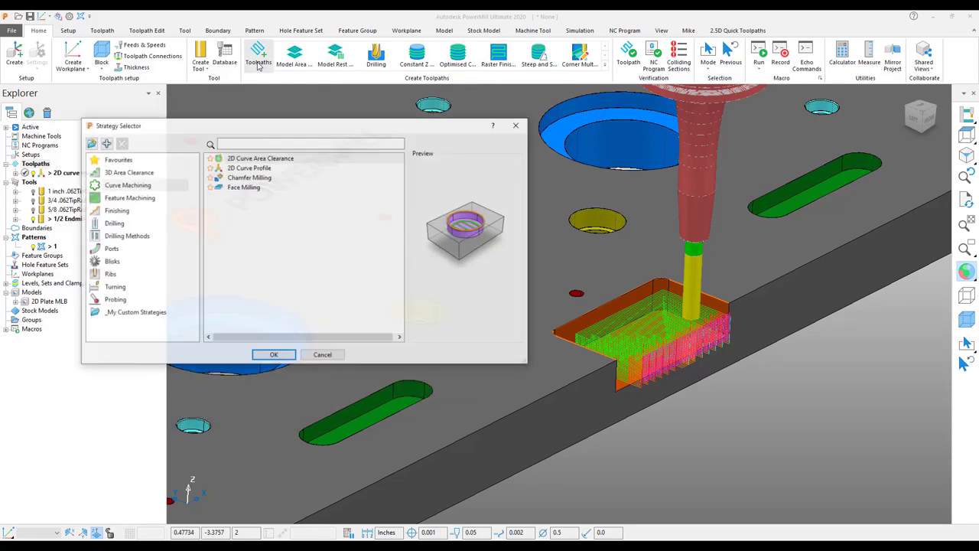
{"action": "left_click", "coordinate": [120, 190]}
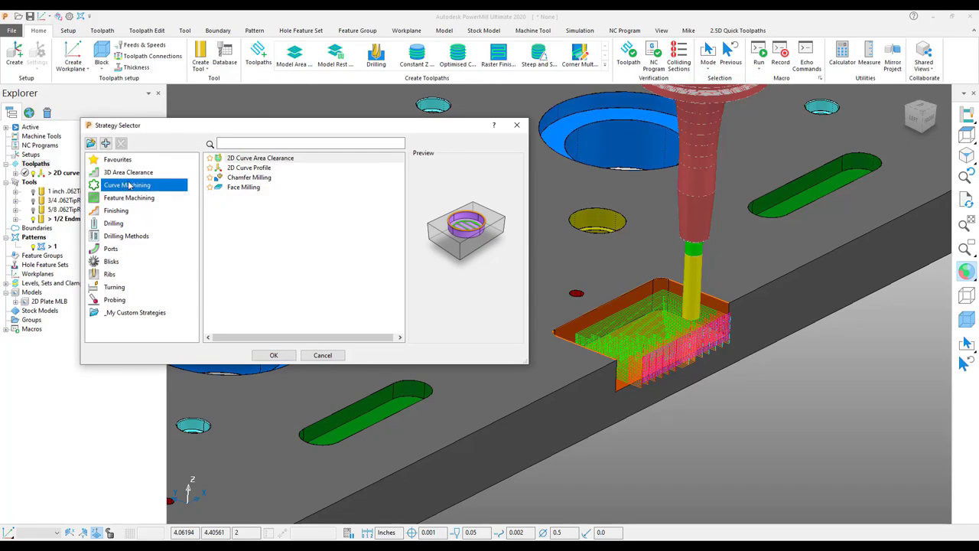
{"action": "left_click", "coordinate": [251, 169]}
{"action": "left_click", "coordinate": [277, 357]}
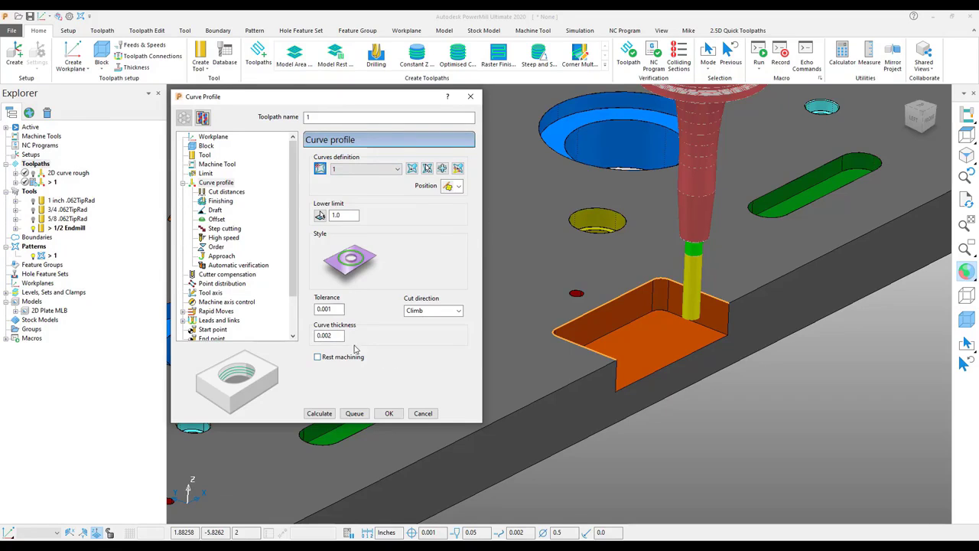
Set the new curve profile's curve thickness to 0 and check its tolerance
{"action": "left_click_drag", "start_coordinate": [341, 336], "coordinate": [302, 347]}
{"action": "type", "text": "0"}
{"action": "left_click", "coordinate": [334, 309]}
Set the cut distances to a 0.1 stepdown and a 0.02 stock width
{"action": "left_click", "coordinate": [226, 192]}
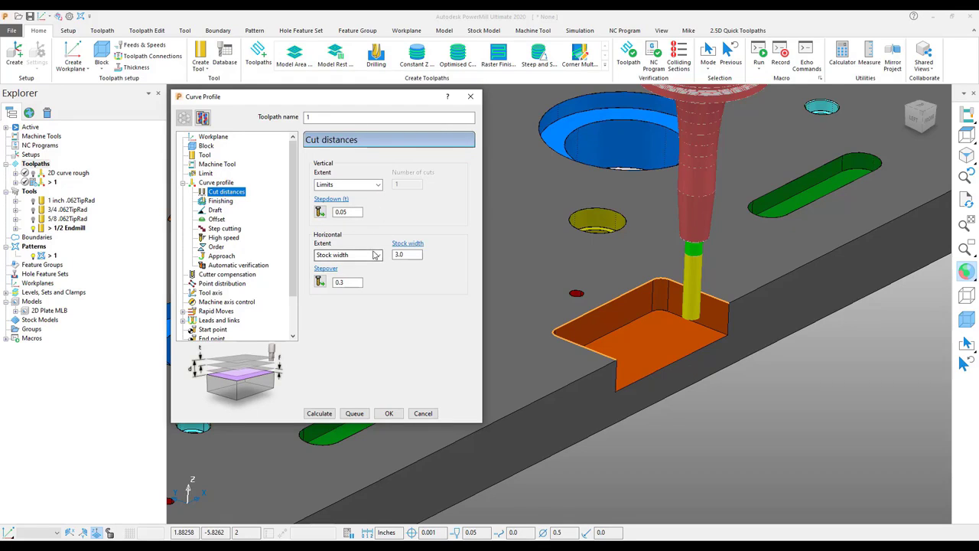
{"action": "left_click", "coordinate": [348, 212]}
{"action": "double_click", "coordinate": [349, 212]}
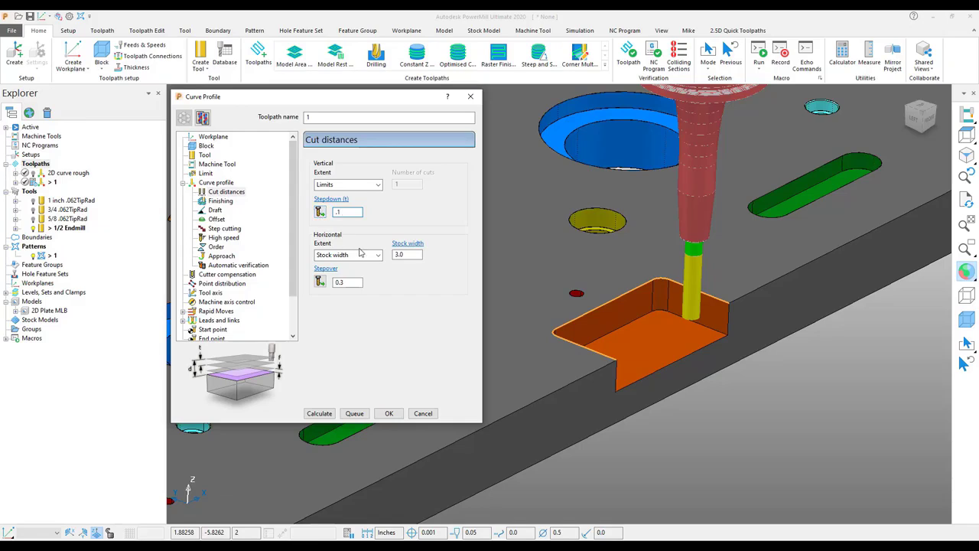
{"action": "left_click", "coordinate": [409, 255]}
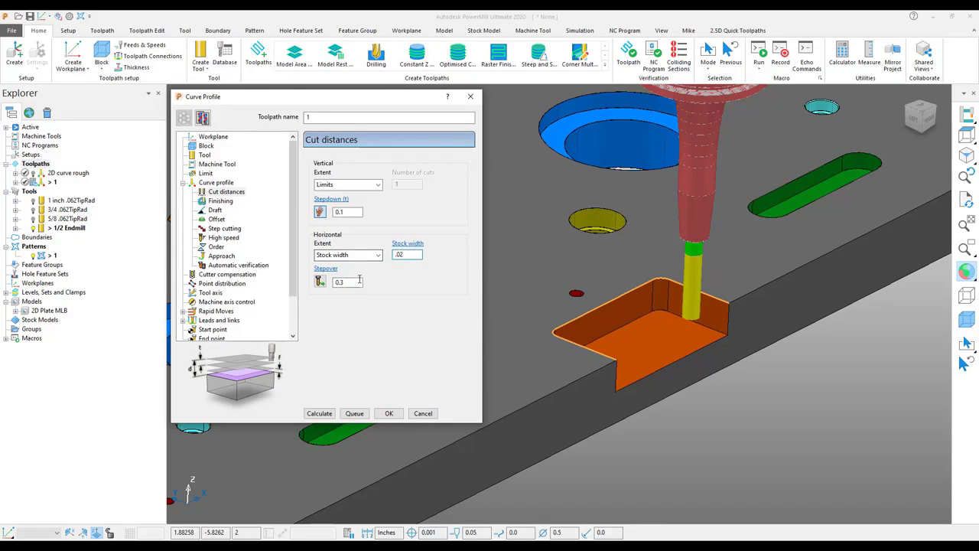
{"action": "key", "text": "Tab"}
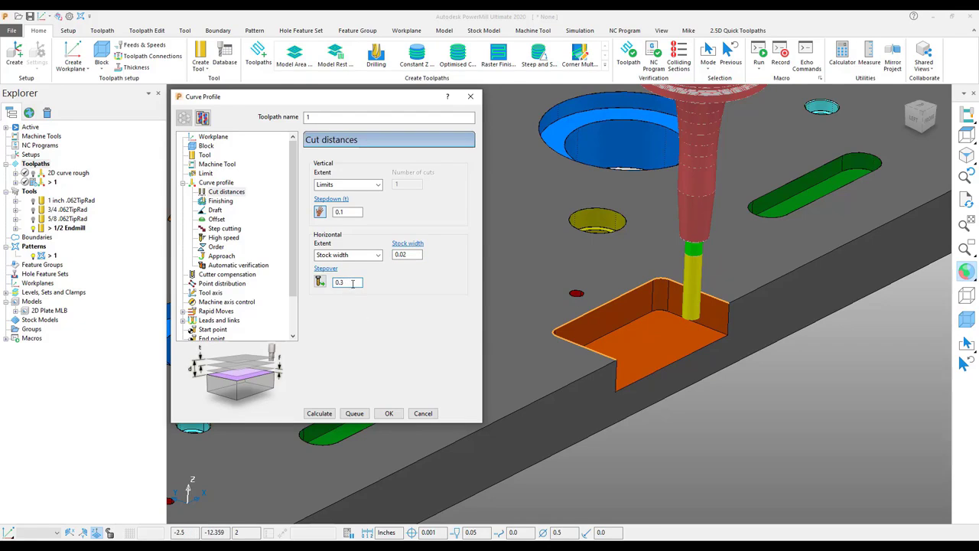
Calculate the wall finishing toolpath and name it 2D curve Profile
{"action": "left_click", "coordinate": [330, 416]}
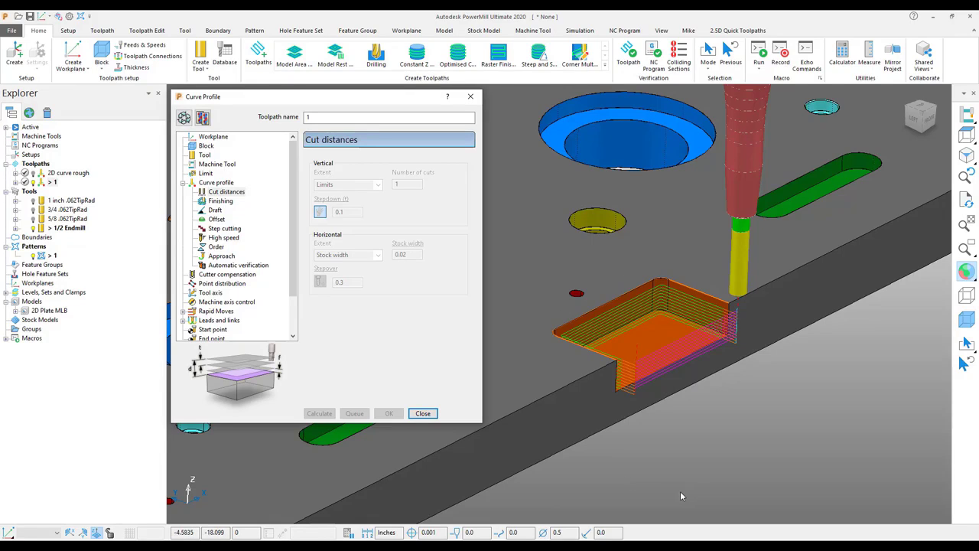
{"action": "left_click_drag", "start_coordinate": [319, 118], "coordinate": [251, 124]}
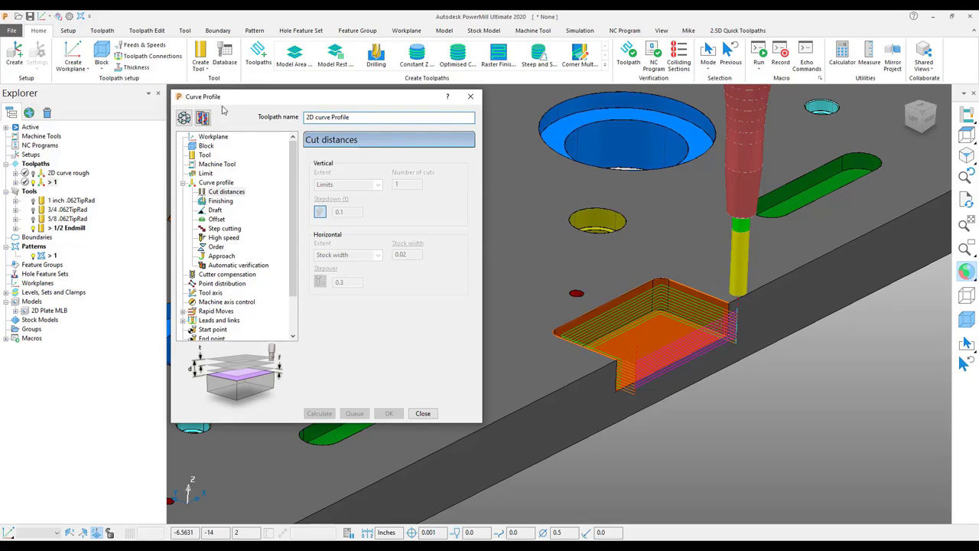
Create a copy of the 2D curve Profile toolpath and name it 2D curve Floor
{"action": "left_click", "coordinate": [202, 119]}
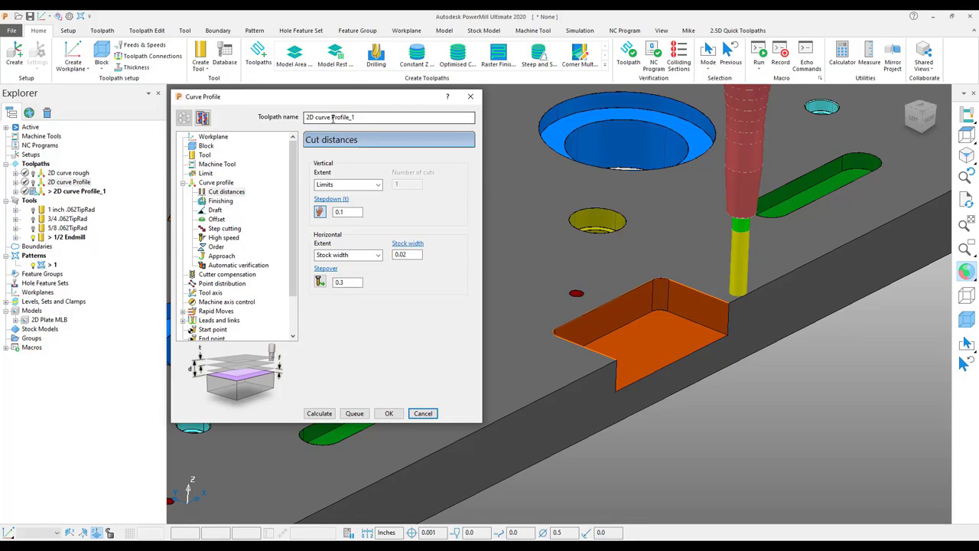
{"action": "left_click_drag", "start_coordinate": [332, 117], "coordinate": [358, 117]}
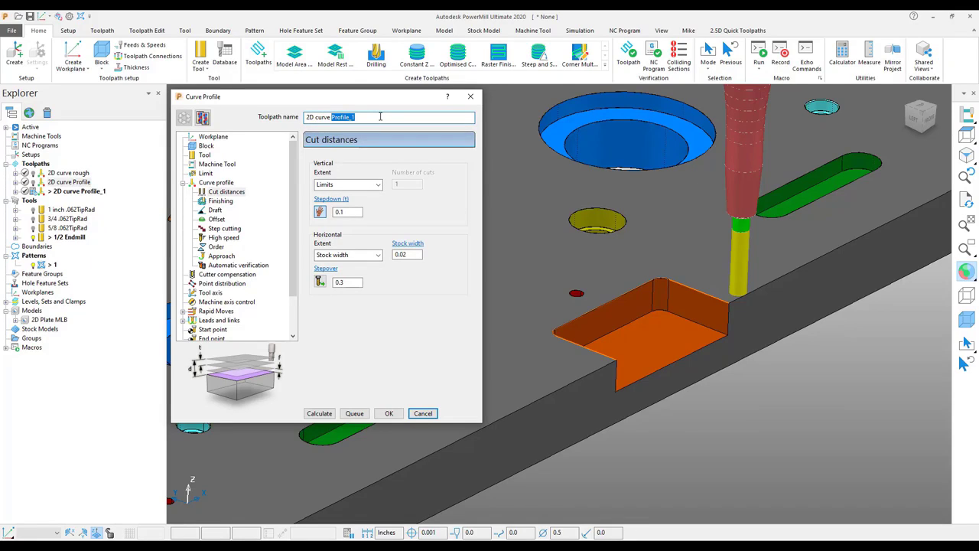
{"action": "type", "text": "Floo"}
Set the floor toolpath's stepdown to 1.5 and stock width to 3.0, and calculate it
{"action": "left_click", "coordinate": [217, 192]}
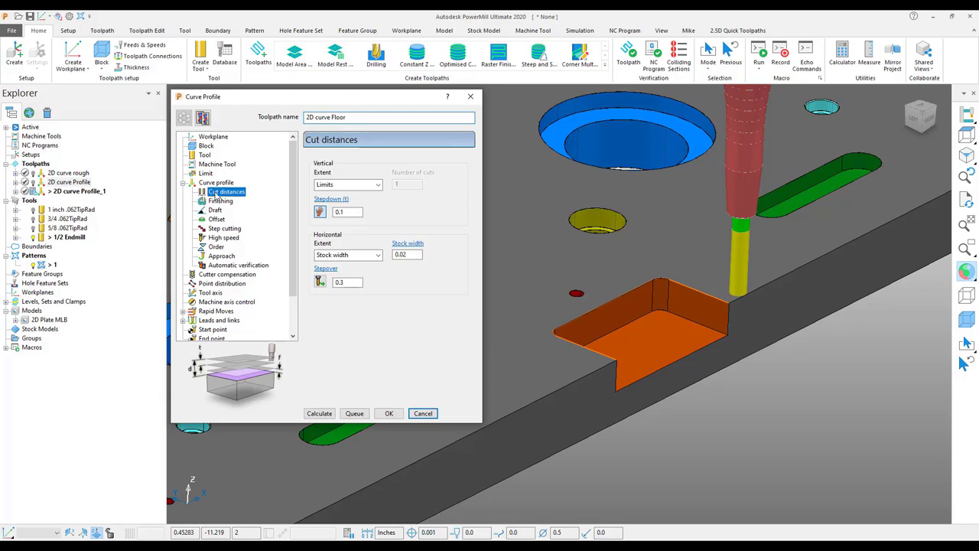
{"action": "double_click", "coordinate": [352, 212]}
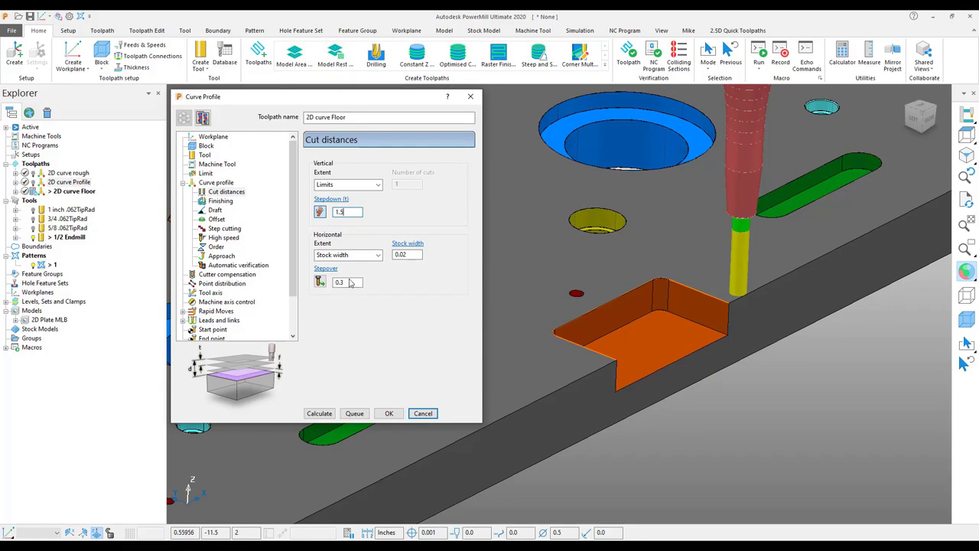
{"action": "key", "text": "Tab"}
{"action": "type", "text": "3"}
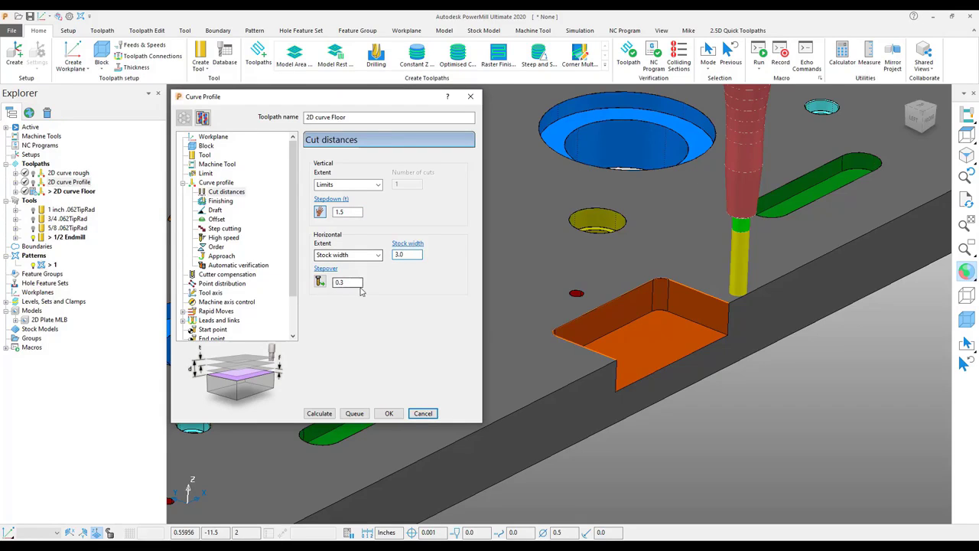
{"action": "left_click", "coordinate": [342, 283]}
{"action": "left_click", "coordinate": [329, 413]}
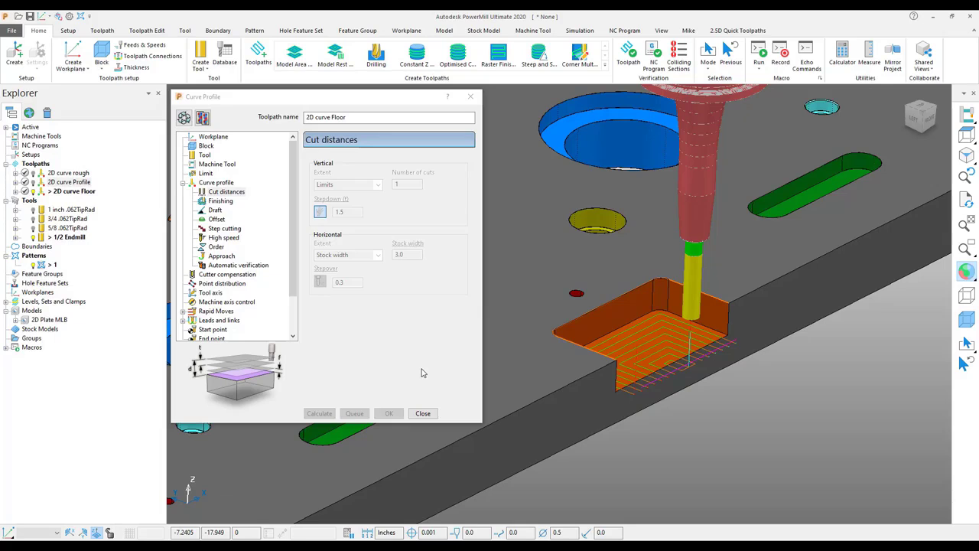
Close the floor toolpath's settings and deactivate the 2D curve Floor toolpath
{"action": "left_click", "coordinate": [423, 413]}
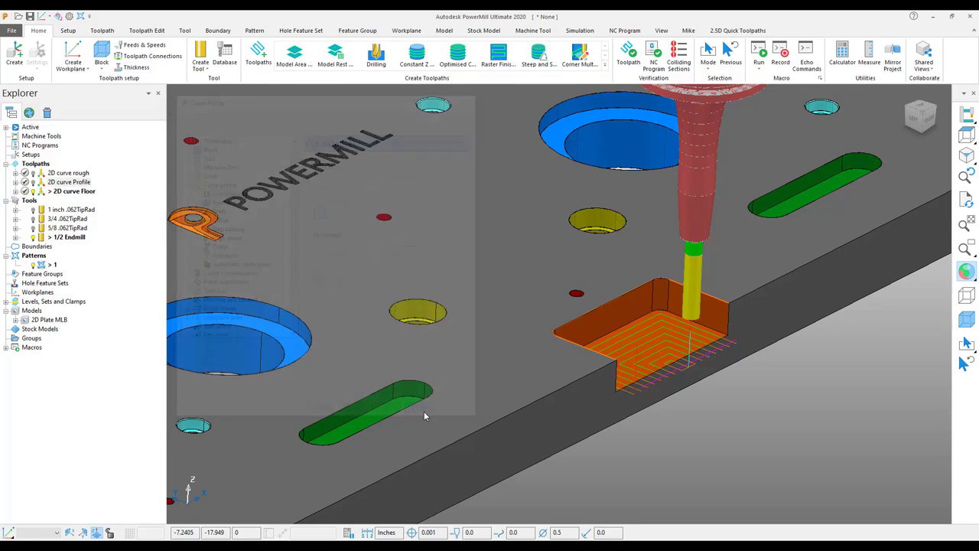
{"action": "double_click", "coordinate": [41, 191]}
{"action": "left_click", "coordinate": [99, 437]}
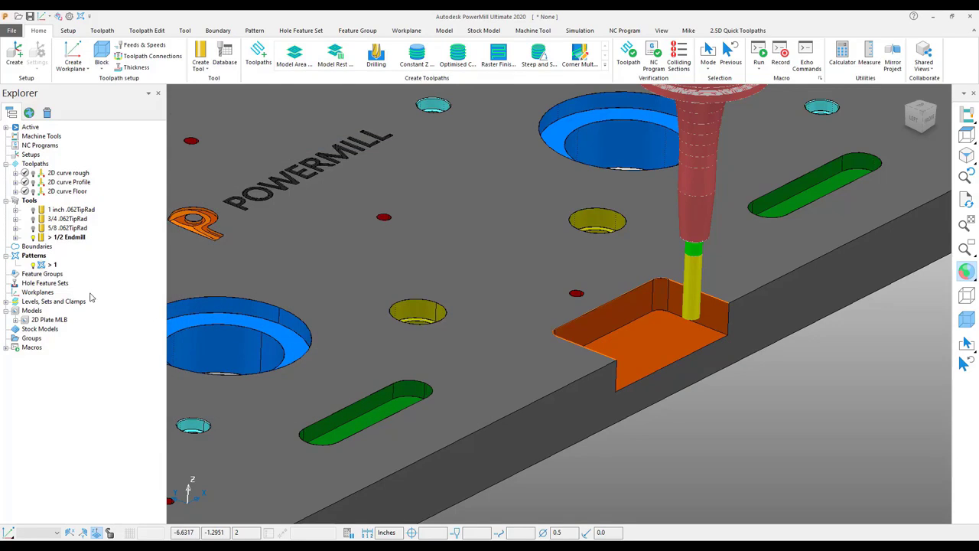
Create a new feature group for the plate's features
{"action": "scroll", "coordinate": [651, 337], "scroll_direction": "down", "scroll_amount": 3}
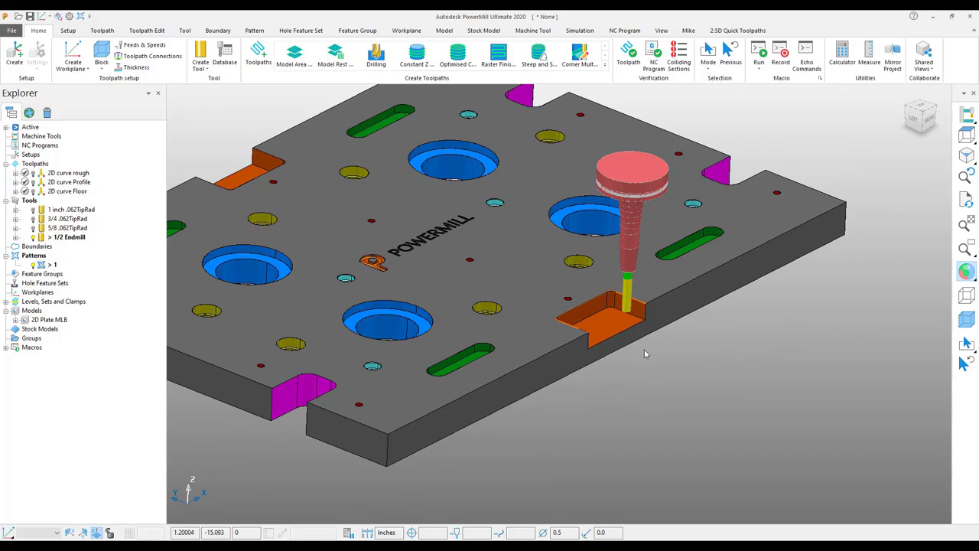
{"action": "middle_click_drag", "start_coordinate": [645, 353], "coordinate": [583, 397]}
{"action": "scroll", "coordinate": [577, 396], "scroll_direction": "up", "scroll_amount": 1}
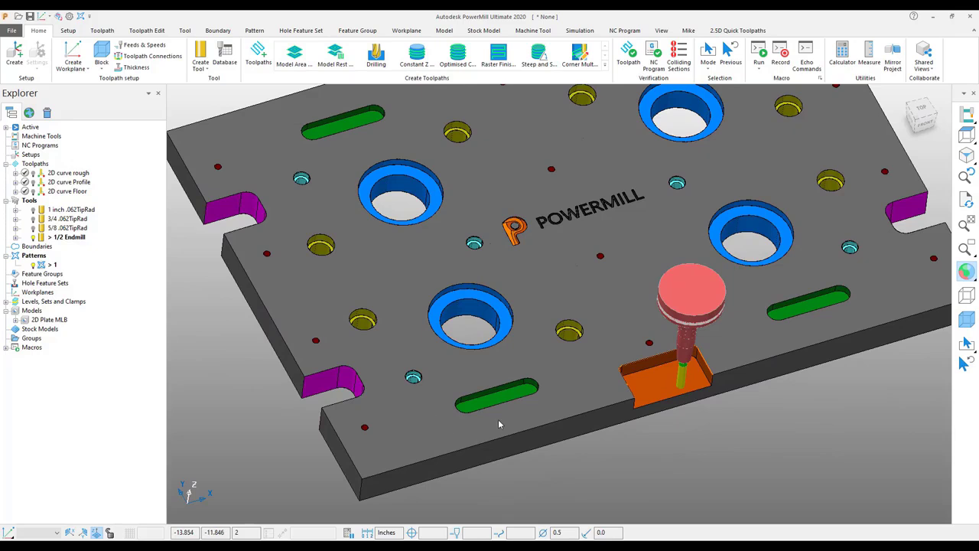
{"action": "scroll", "coordinate": [525, 407], "scroll_direction": "down", "scroll_amount": 3}
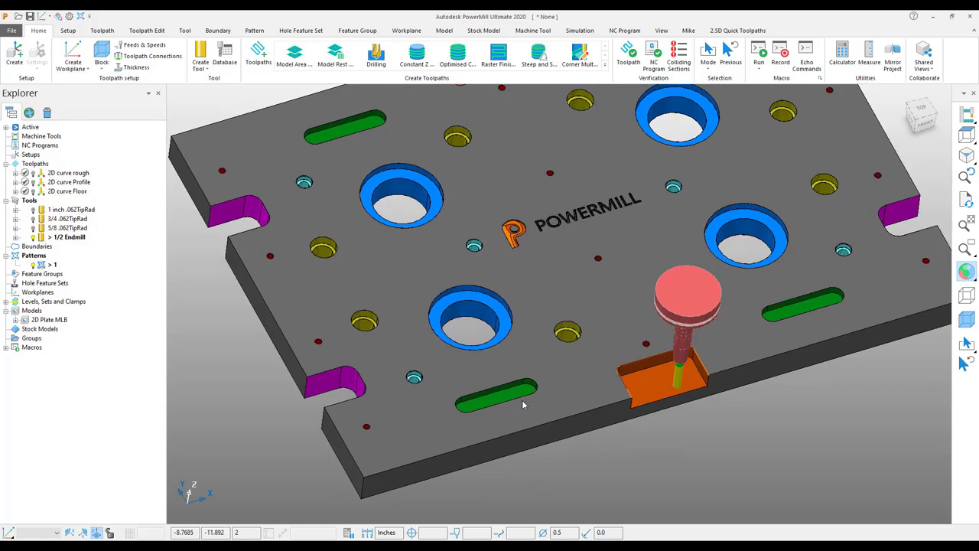
{"action": "scroll", "coordinate": [505, 469], "scroll_direction": "up", "scroll_amount": 2}
{"action": "middle_click_drag", "start_coordinate": [505, 469], "coordinate": [536, 423]}
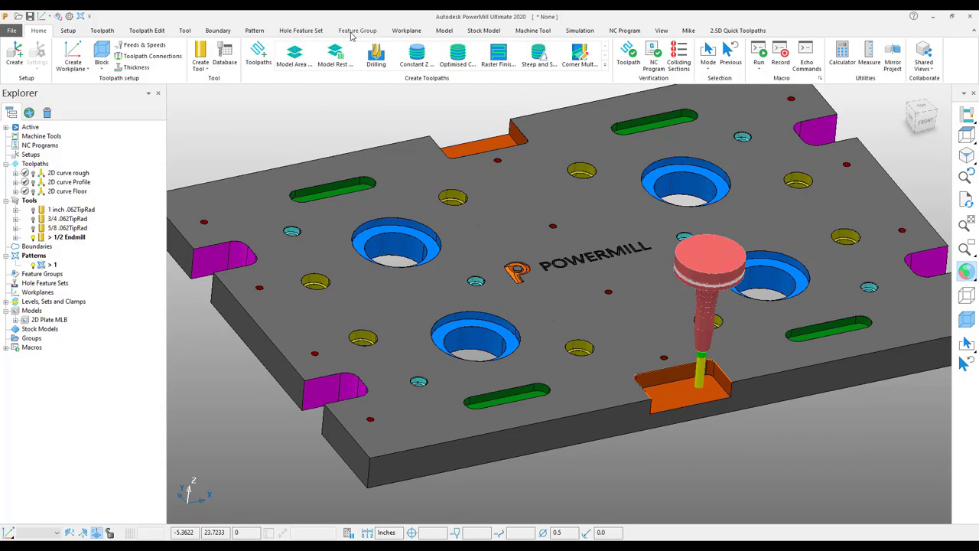
{"action": "left_click", "coordinate": [356, 30]}
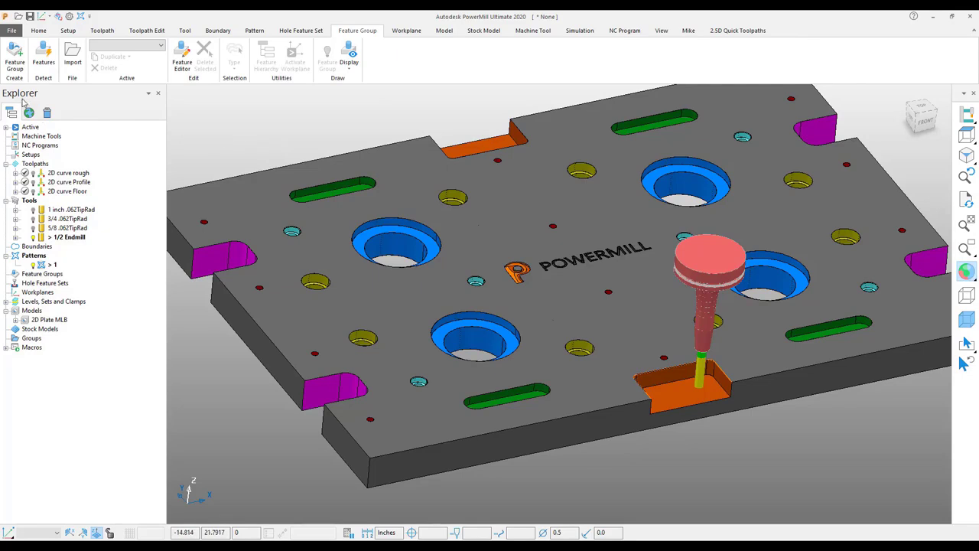
{"action": "left_click", "coordinate": [14, 63]}
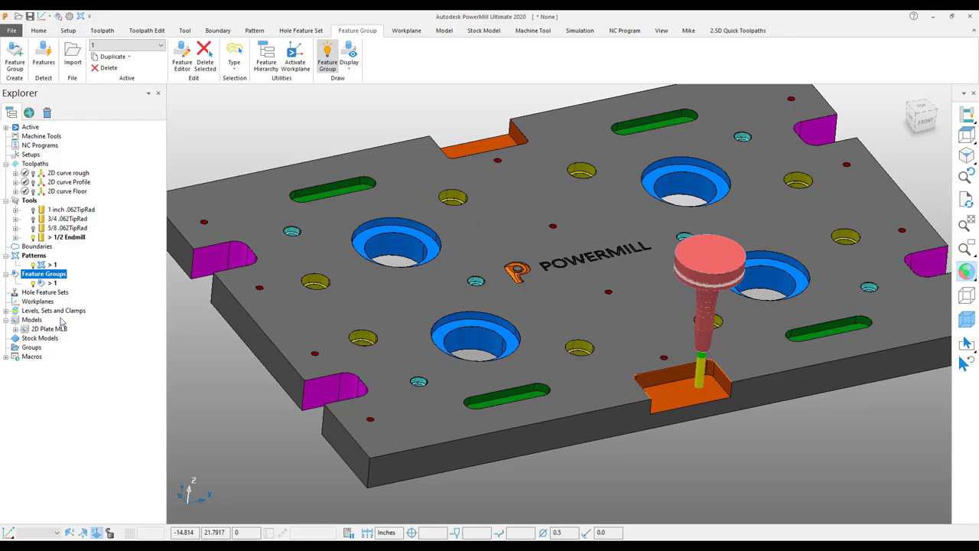
Detect the four green slots as features using the Similar selection mode, and accept the detection
{"action": "left_click", "coordinate": [43, 63]}
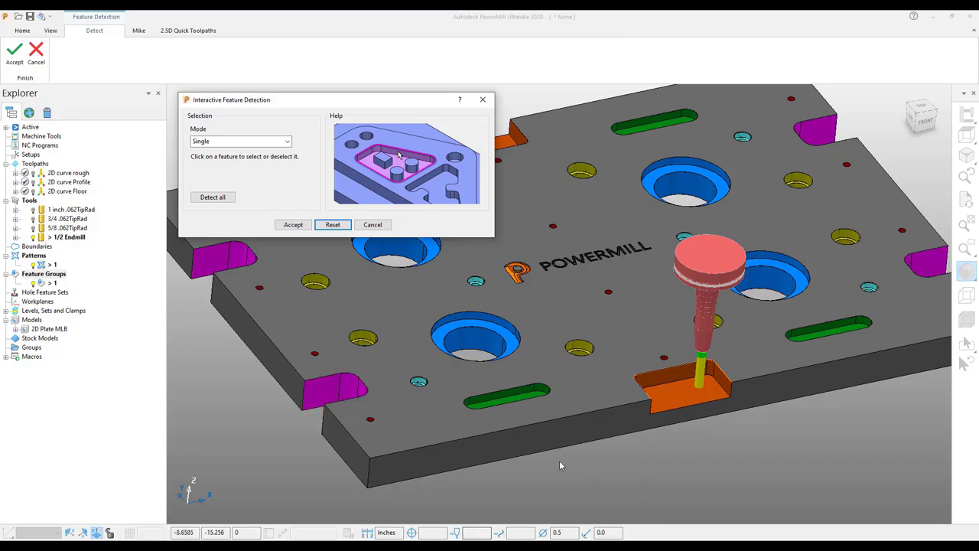
{"action": "scroll", "coordinate": [582, 477], "scroll_direction": "down", "scroll_amount": 2}
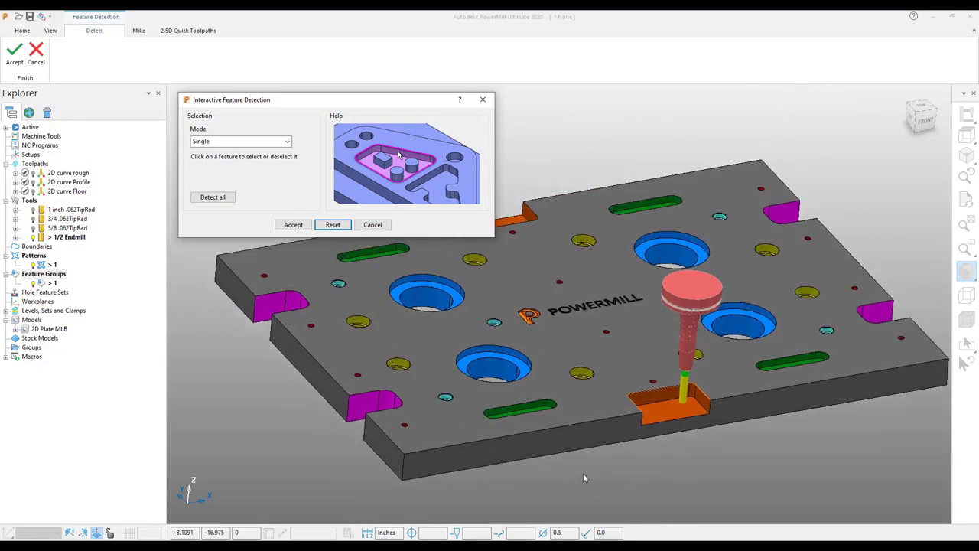
{"action": "middle_click_drag", "start_coordinate": [583, 476], "coordinate": [534, 461]}
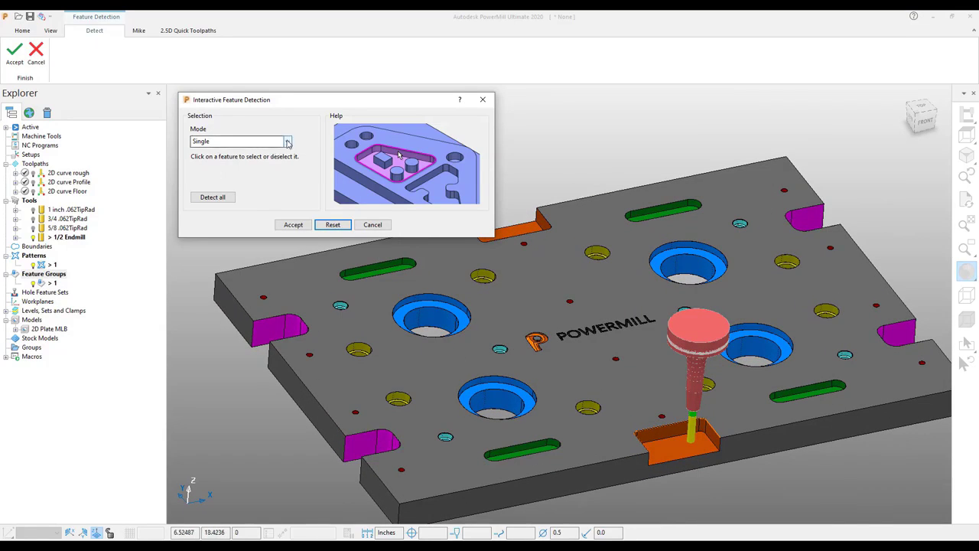
{"action": "left_click", "coordinate": [229, 141]}
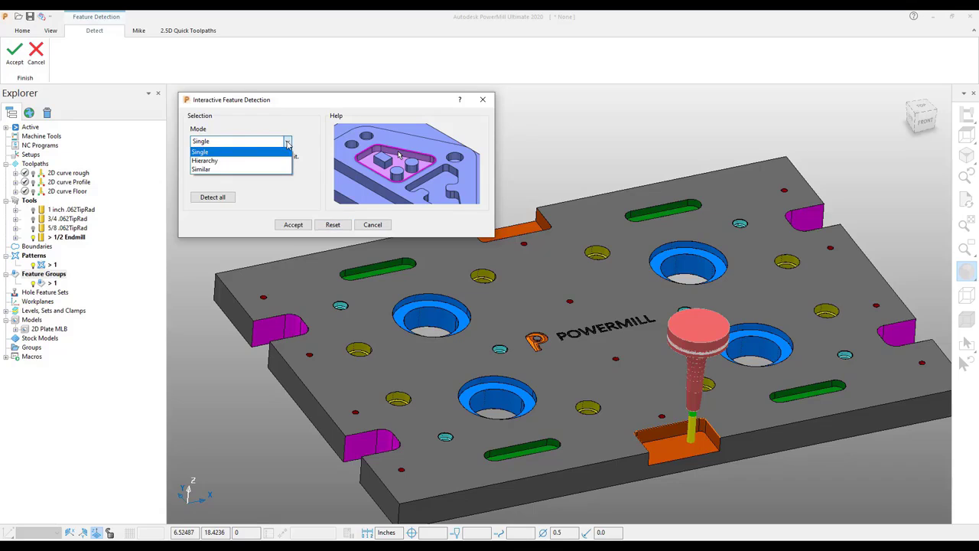
{"action": "left_click", "coordinate": [205, 169]}
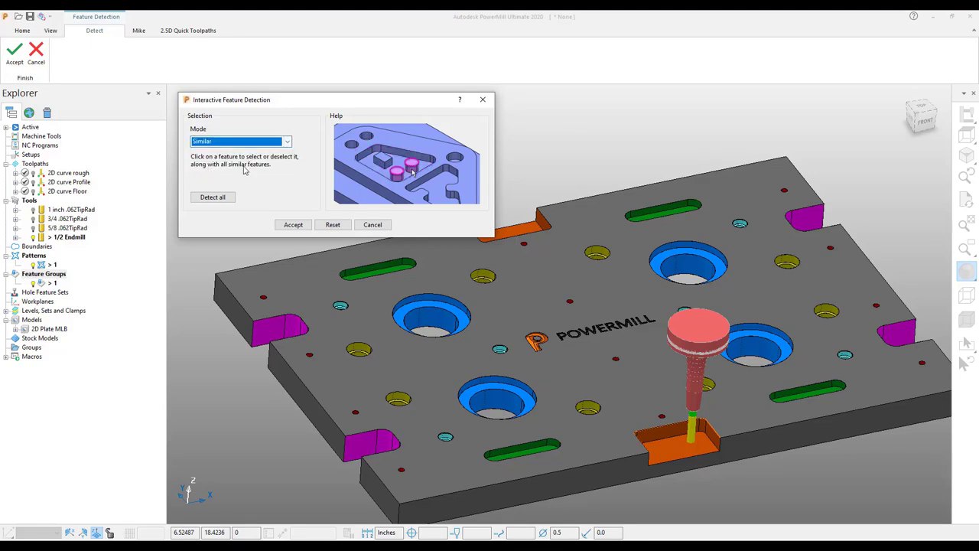
{"action": "left_click", "coordinate": [358, 275]}
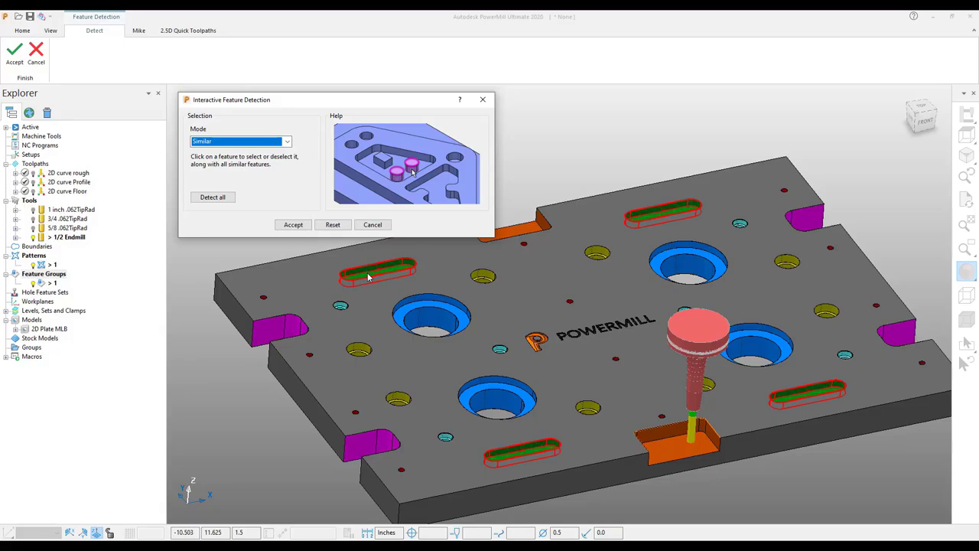
{"action": "left_click", "coordinate": [368, 277]}
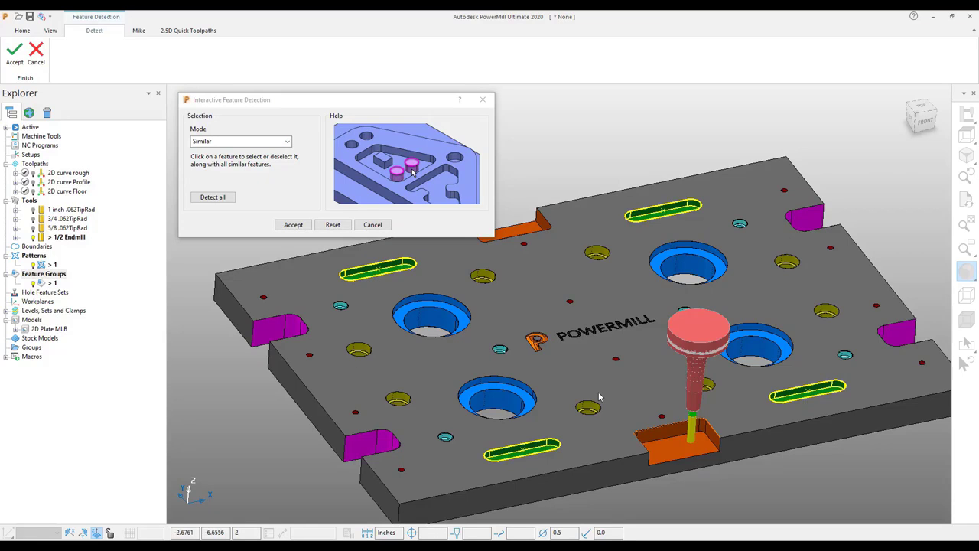
{"action": "middle_click_drag", "start_coordinate": [599, 396], "coordinate": [599, 396]}
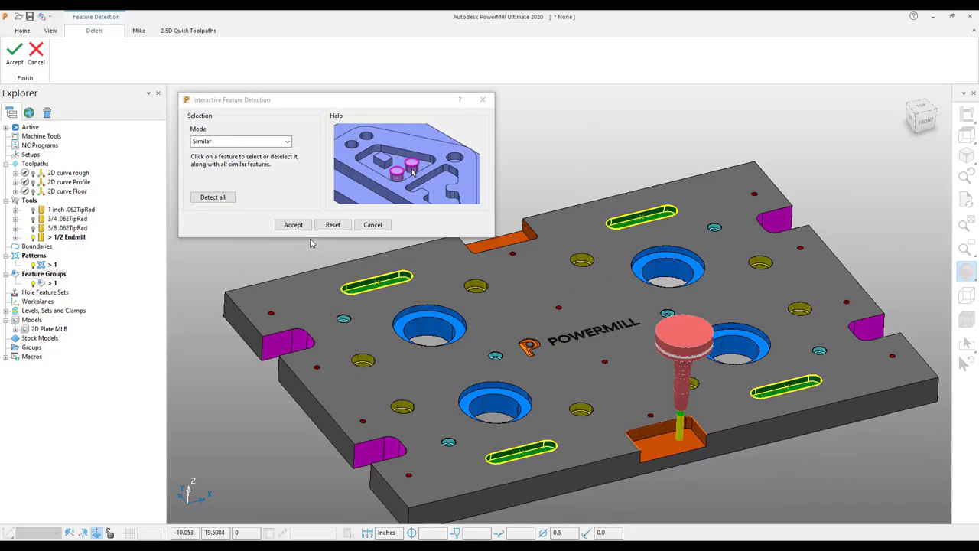
{"action": "left_click", "coordinate": [293, 225]}
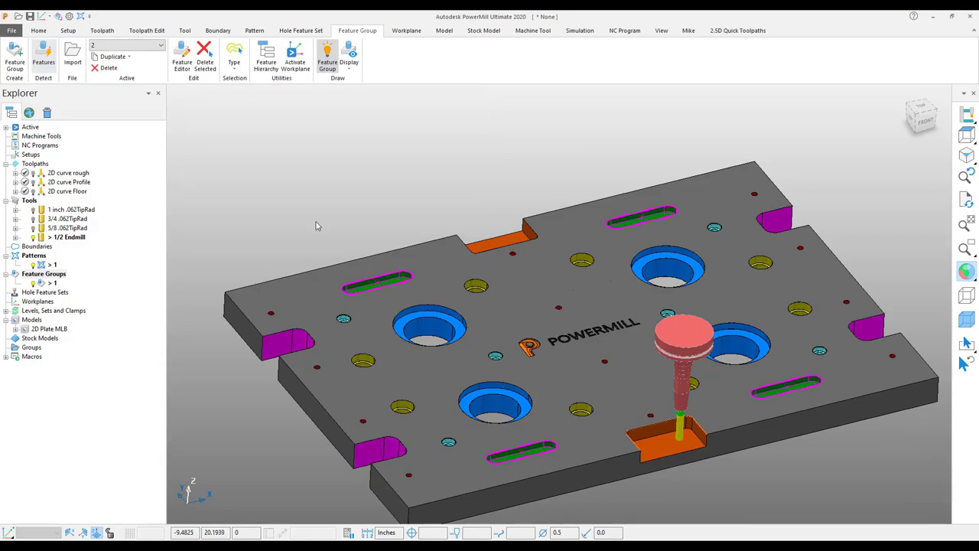
Start a new Feature Pocket Profile toolpath for the detected slots
{"action": "middle_click_drag", "start_coordinate": [547, 306], "coordinate": [515, 286], "text": "shift"}
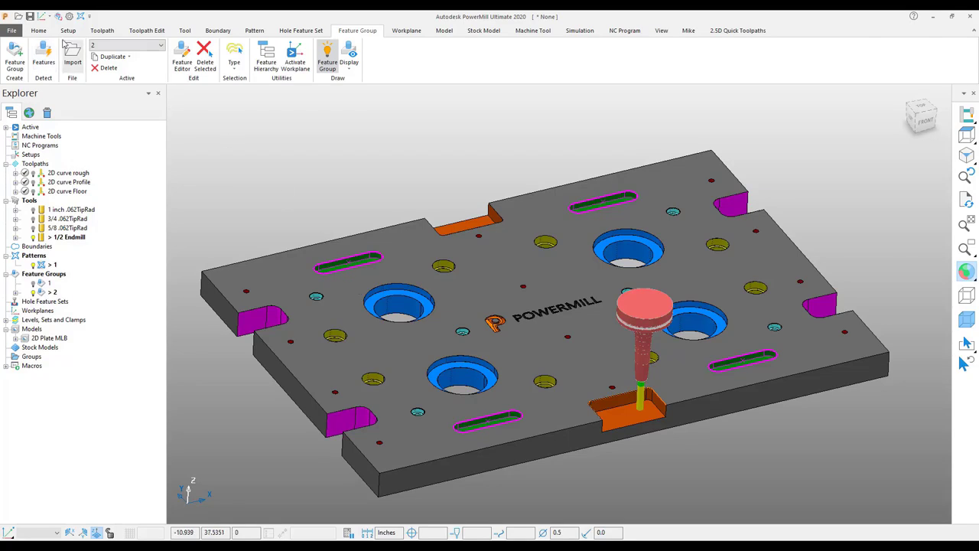
{"action": "left_click", "coordinate": [38, 31]}
{"action": "left_click", "coordinate": [259, 55]}
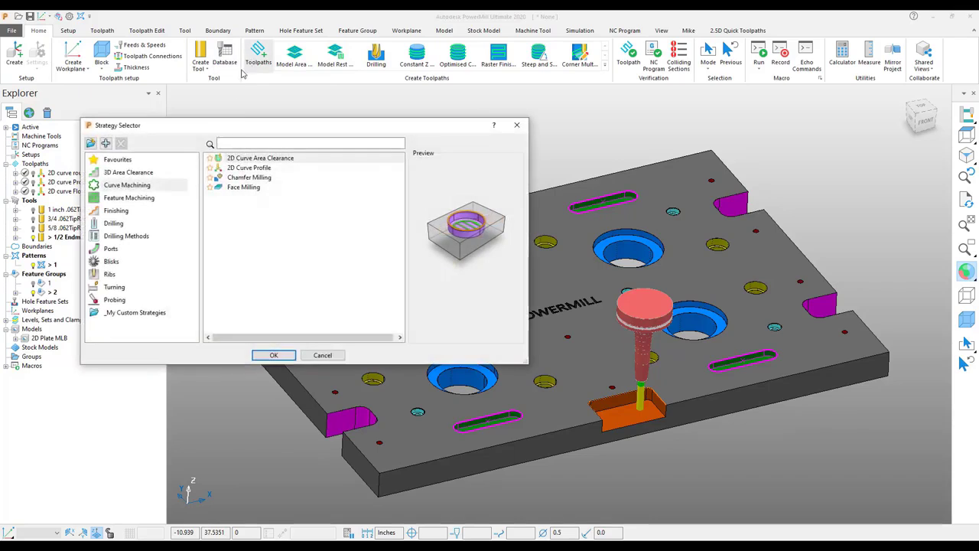
{"action": "left_click", "coordinate": [109, 169]}
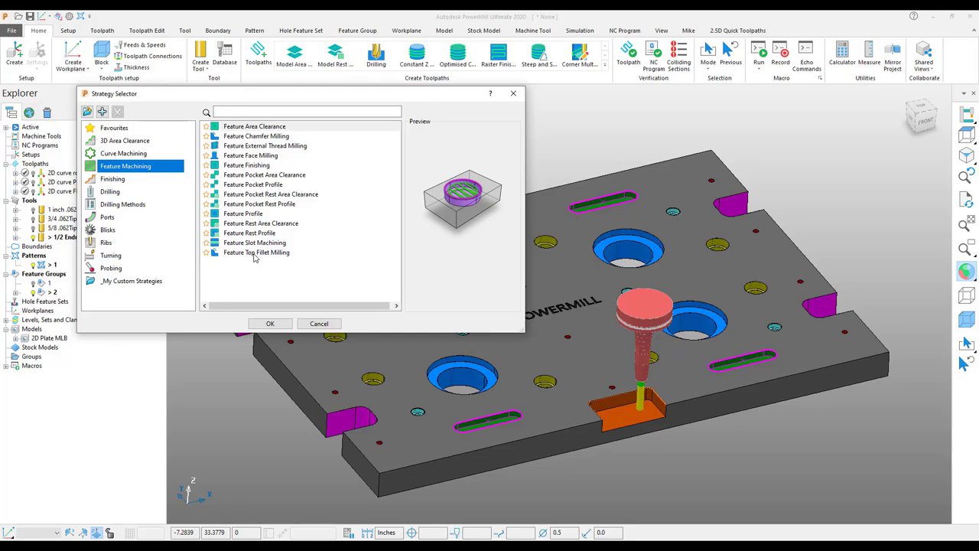
{"action": "left_click", "coordinate": [253, 185]}
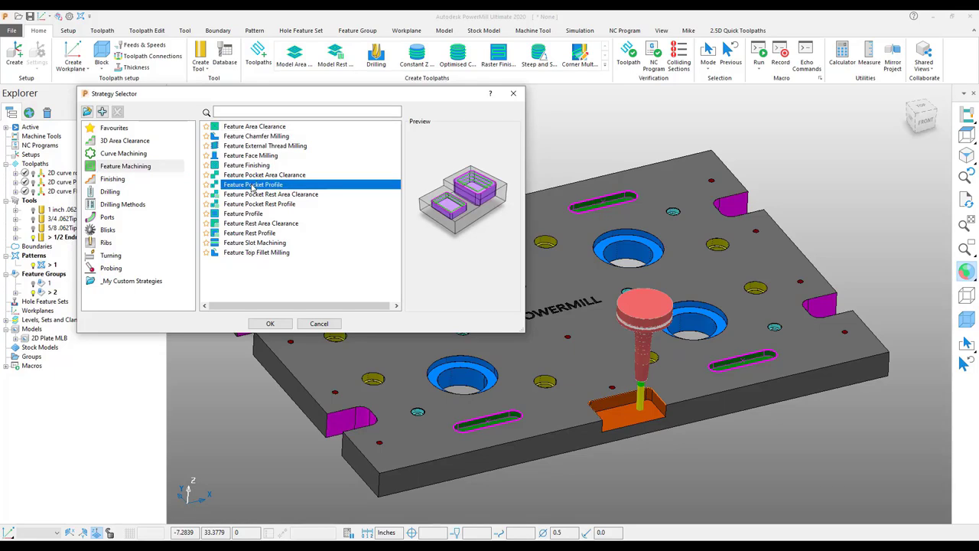
{"action": "left_click", "coordinate": [272, 324]}
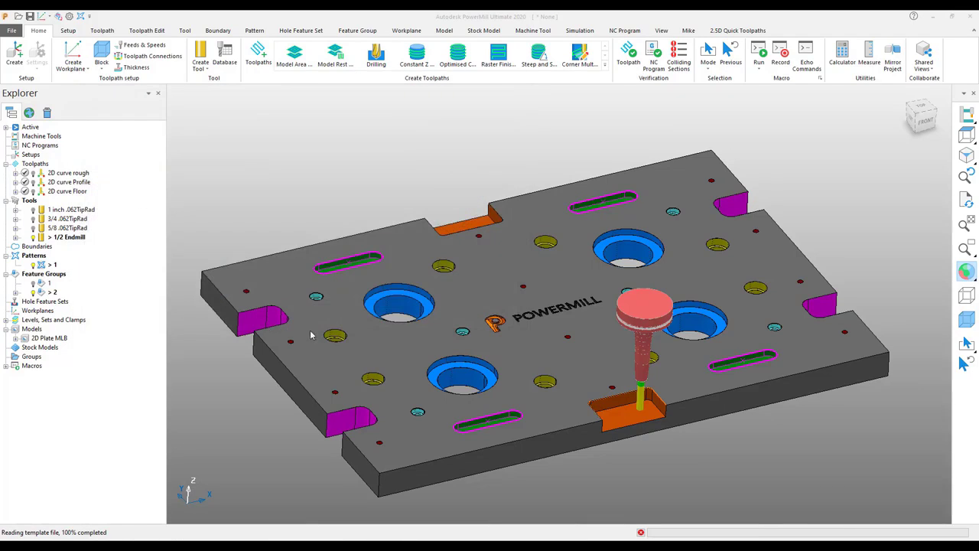
{"action": "middle_click_drag", "start_coordinate": [528, 255], "coordinate": [614, 288]}
{"action": "scroll", "coordinate": [641, 304], "scroll_direction": "down", "scroll_amount": 3}
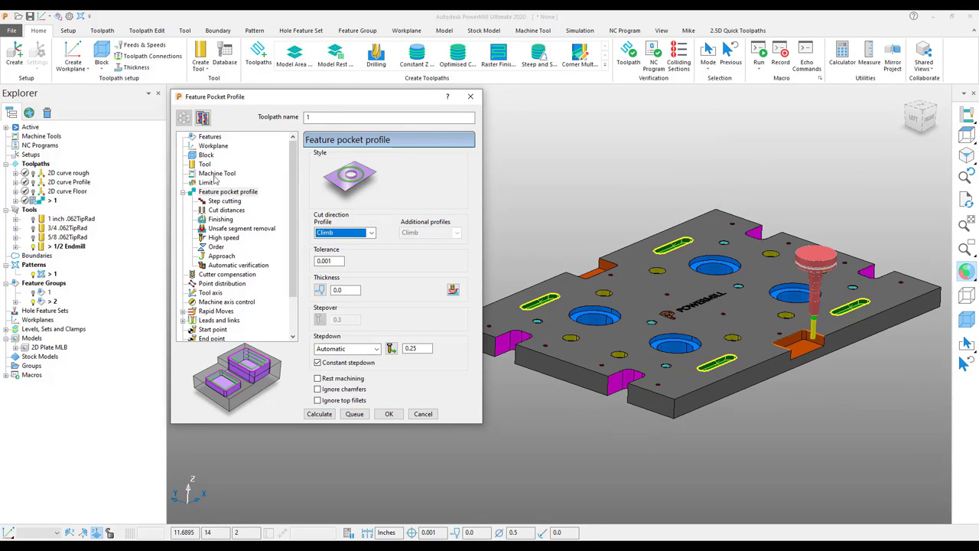
Clear the slot selection in the toolpath's feature settings and reselect features 1 to 4
{"action": "left_click", "coordinate": [209, 140]}
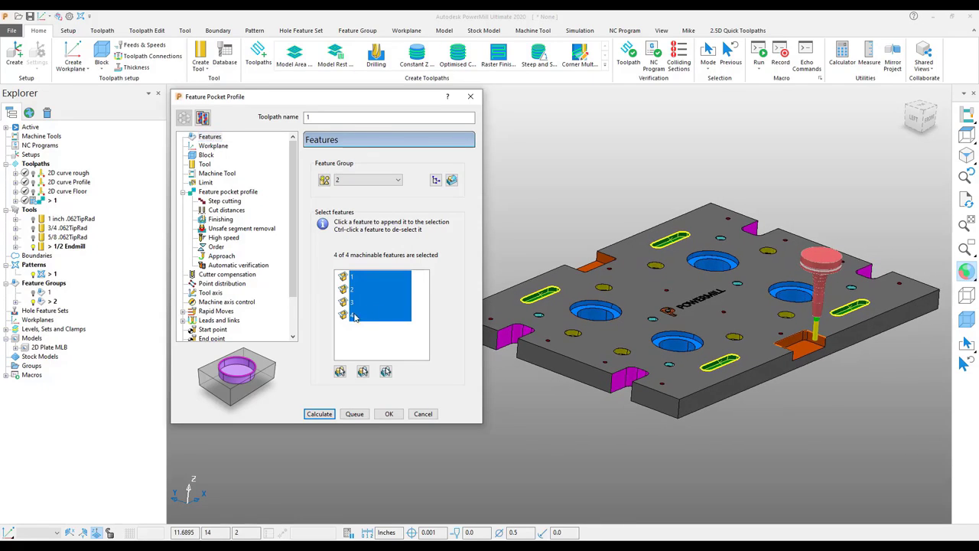
{"action": "left_click", "coordinate": [606, 305]}
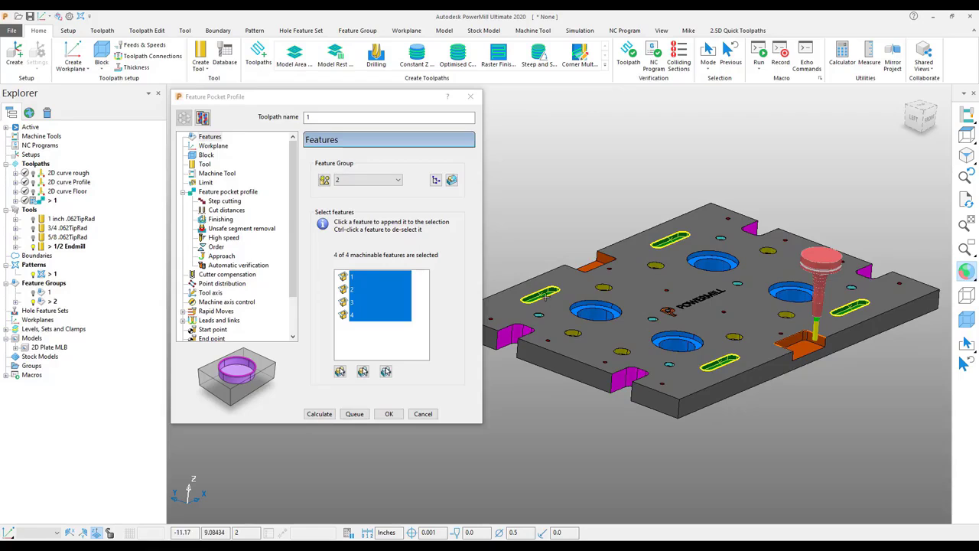
{"action": "left_click", "coordinate": [393, 286]}
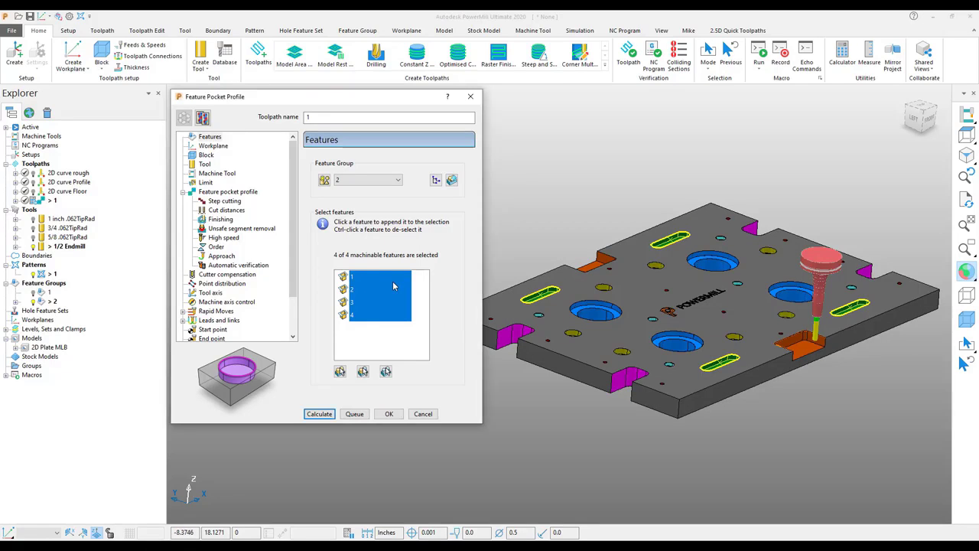
{"action": "left_click", "coordinate": [364, 372]}
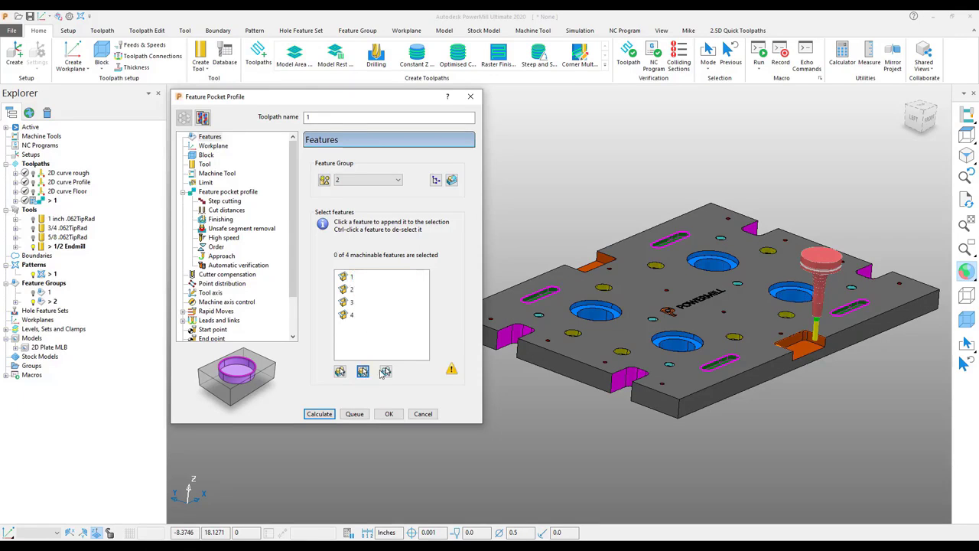
{"action": "left_click", "coordinate": [341, 371]}
{"action": "left_click", "coordinate": [362, 371]}
{"action": "left_click", "coordinate": [357, 313]}
{"action": "left_click", "coordinate": [357, 301]}
{"action": "left_click", "coordinate": [359, 289]}
{"action": "left_click", "coordinate": [360, 277]}
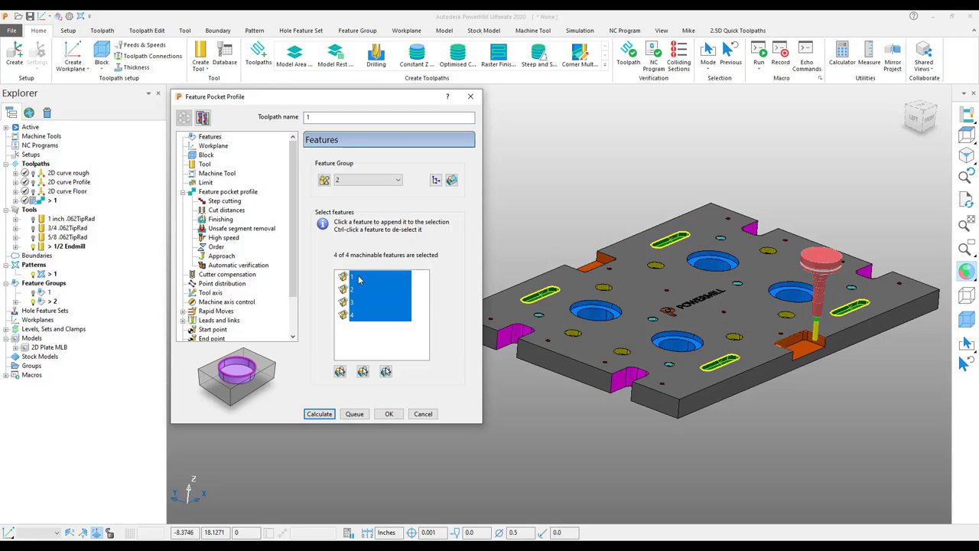
Hide the model shading and measure a slot's width between the key points at its rounded end
{"action": "scroll", "coordinate": [400, 278], "scroll_direction": "up", "scroll_amount": 2}
{"action": "scroll", "coordinate": [520, 310], "scroll_direction": "down", "scroll_amount": 1}
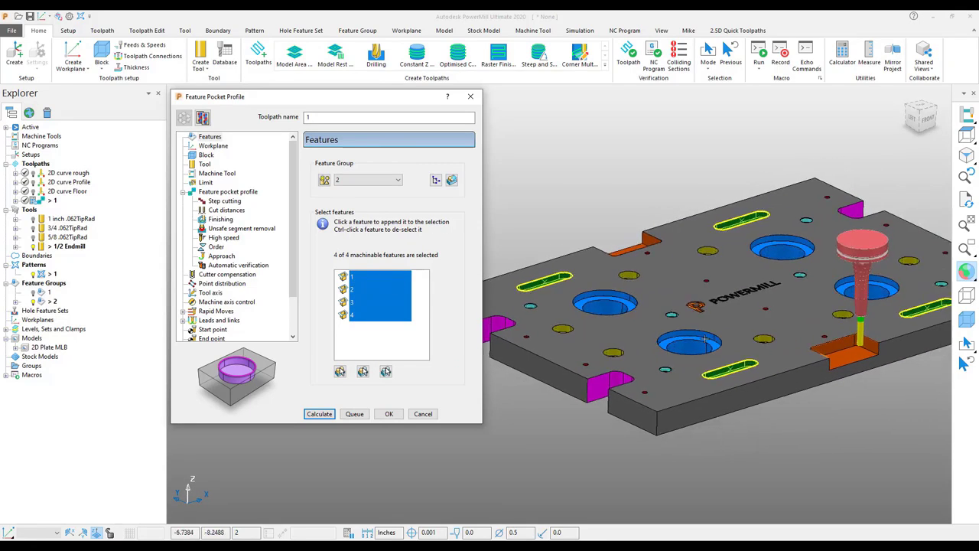
{"action": "mouse_move", "coordinate": [520, 310]}
{"action": "middle_mouse_down"}
{"action": "mouse_move", "coordinate": [521, 324]}
{"action": "mouse_move", "coordinate": [534, 327]}
{"action": "middle_mouse_up"}
{"action": "left_click", "coordinate": [967, 271]}
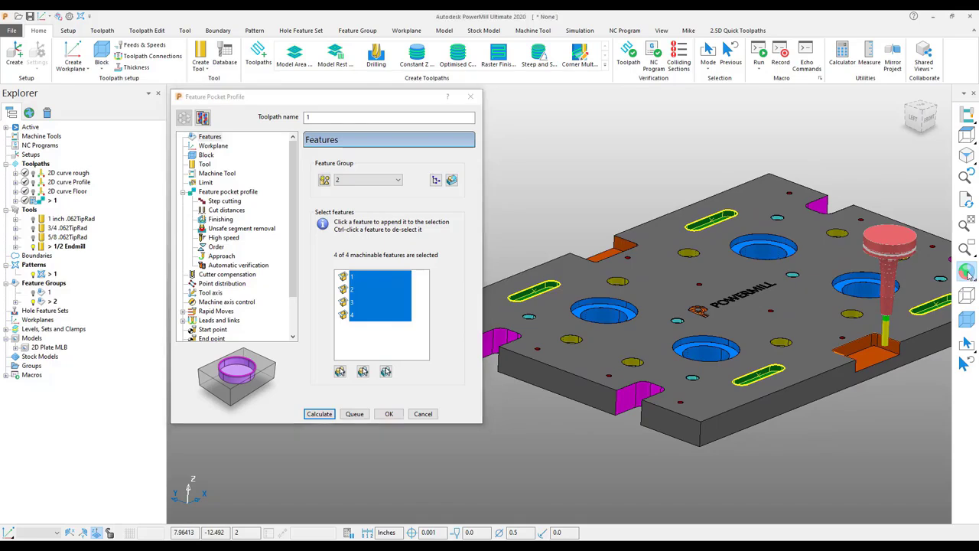
{"action": "scroll", "coordinate": [789, 277], "scroll_direction": "up", "scroll_amount": 2}
{"action": "scroll", "coordinate": [789, 277], "scroll_direction": "up", "scroll_amount": 5}
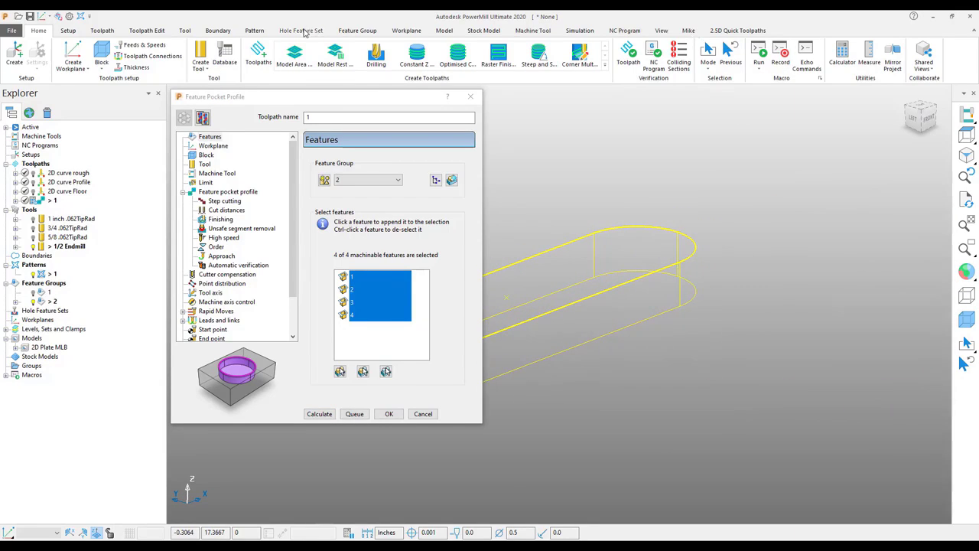
{"action": "left_click", "coordinate": [687, 30]}
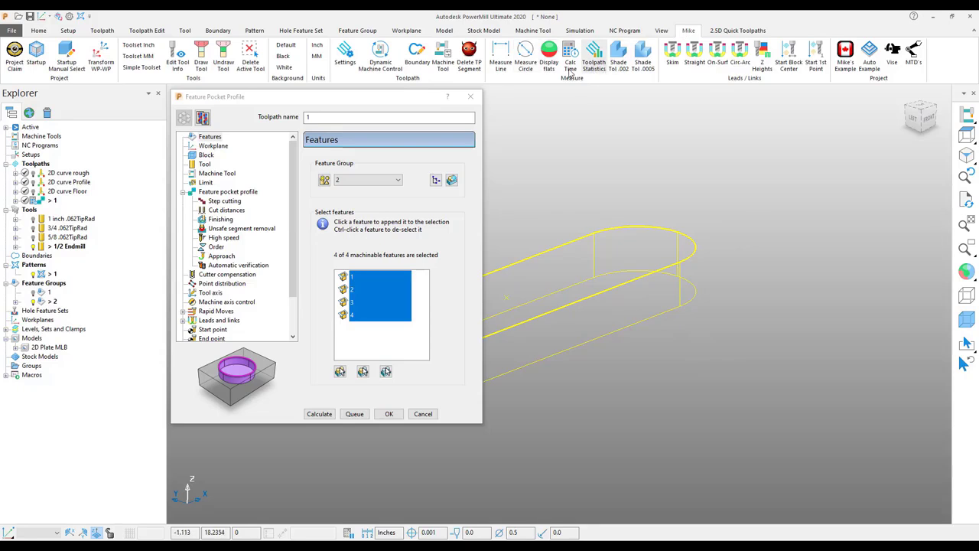
{"action": "left_click", "coordinate": [511, 61]}
{"action": "left_click", "coordinate": [680, 306]}
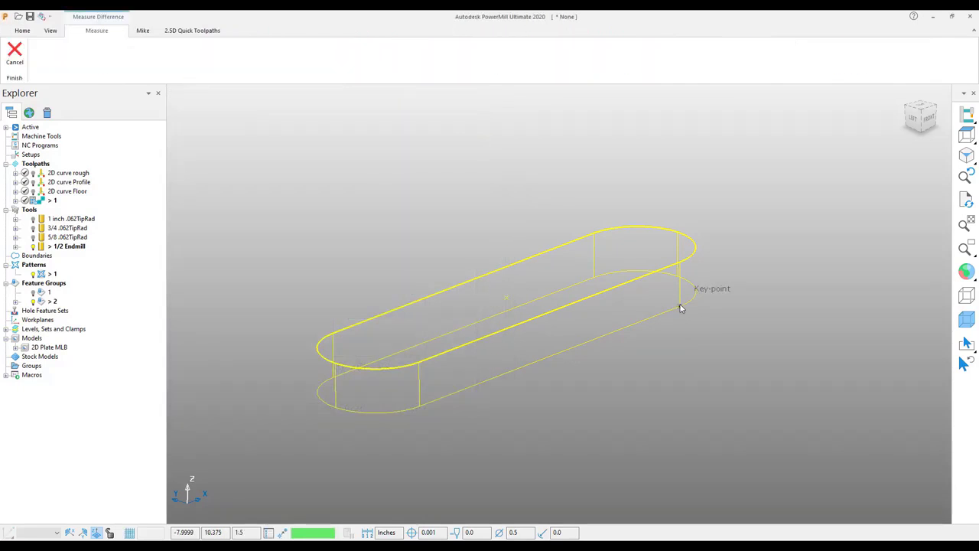
{"action": "left_click", "coordinate": [594, 277]}
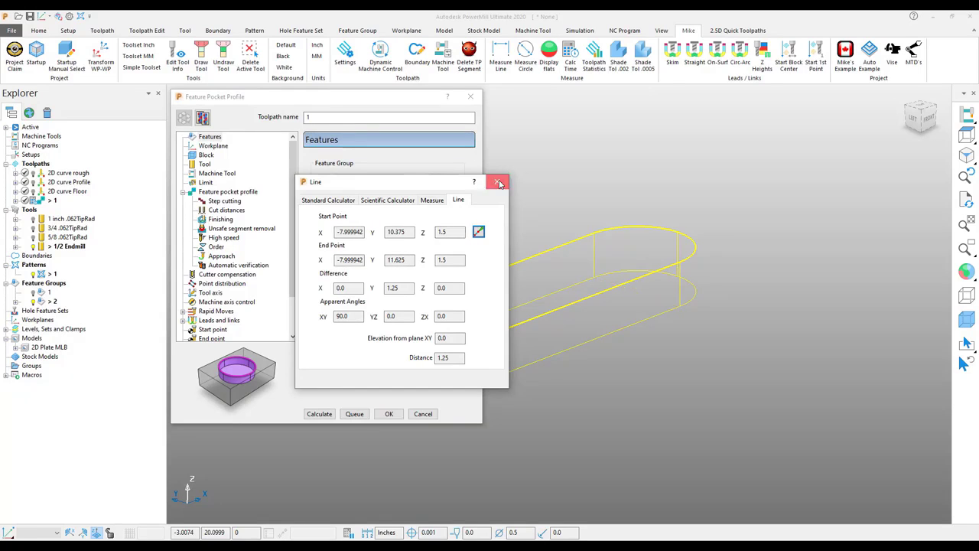
{"action": "left_click", "coordinate": [497, 181]}
{"action": "left_click", "coordinate": [40, 30]}
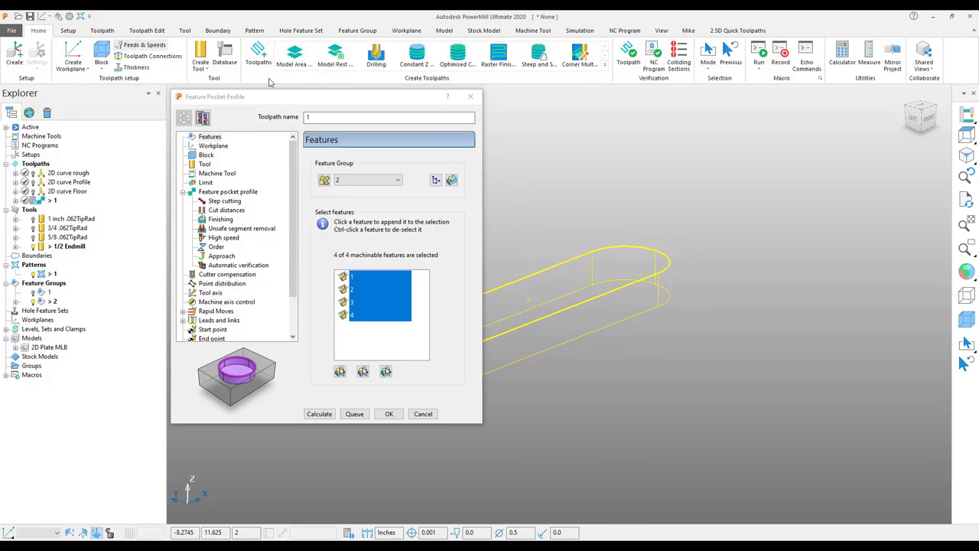
Activate the 1 inch .062TipRad tool for the pocket profile toolpath and restore the model shading
{"action": "scroll", "coordinate": [553, 199], "scroll_direction": "down", "scroll_amount": 5}
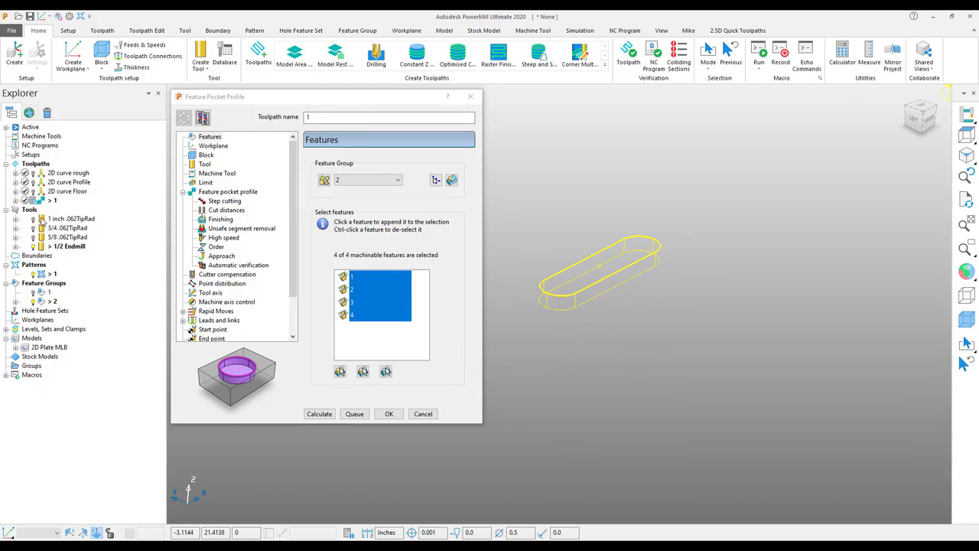
{"action": "double_click", "coordinate": [57, 219]}
{"action": "left_click", "coordinate": [967, 272]}
{"action": "scroll", "coordinate": [664, 319], "scroll_direction": "down", "scroll_amount": 5}
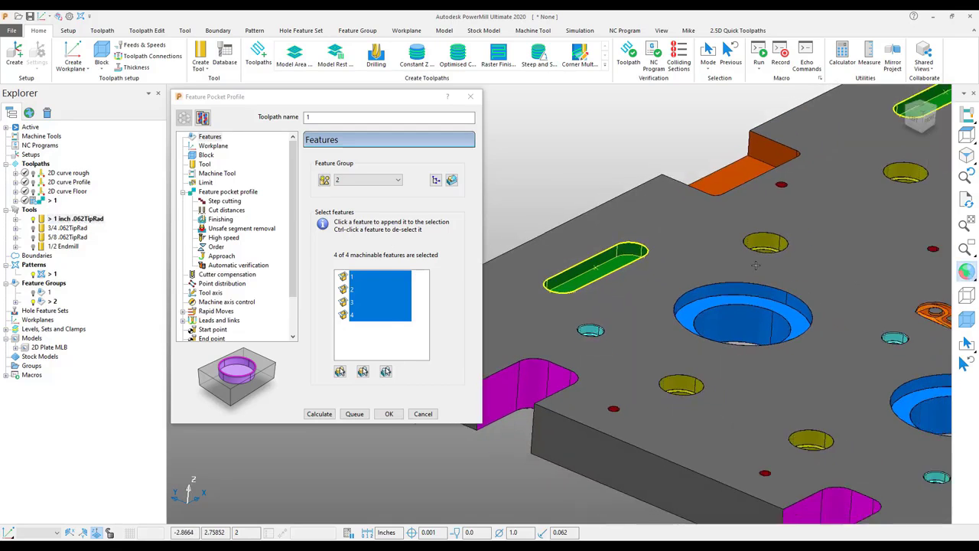
Name the slots' pocket profile toolpath green slot profile
{"action": "middle_click_drag", "start_coordinate": [664, 319], "coordinate": [524, 331]}
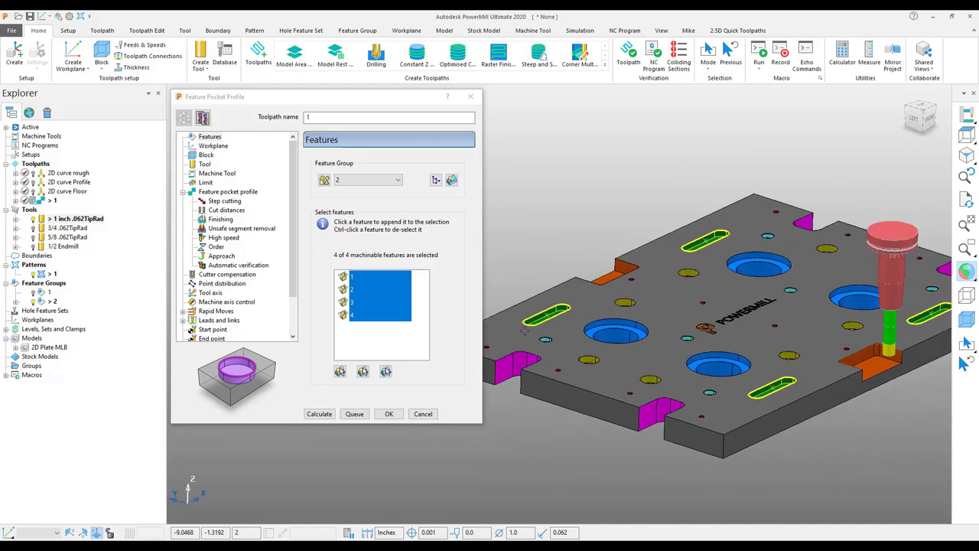
{"action": "left_click", "coordinate": [208, 192]}
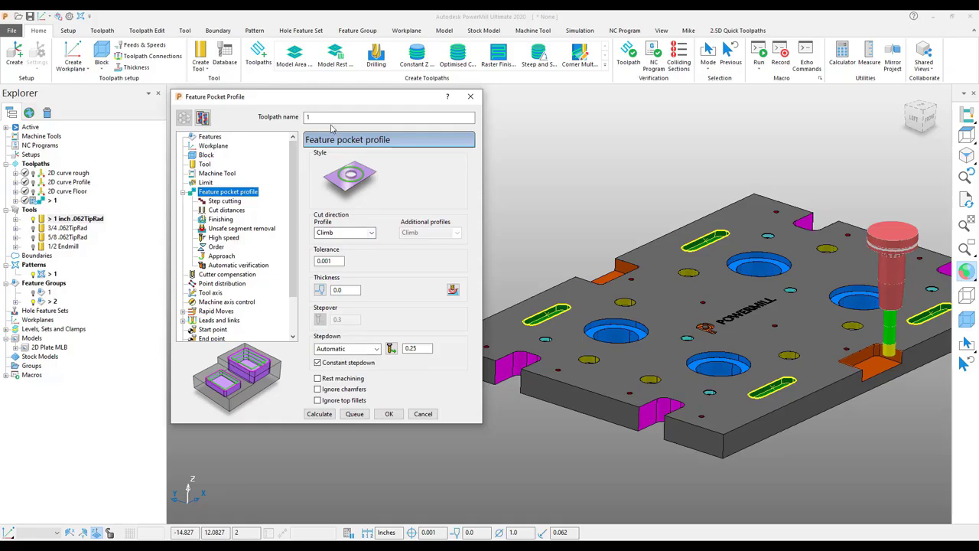
{"action": "left_click_drag", "start_coordinate": [331, 118], "coordinate": [243, 120]}
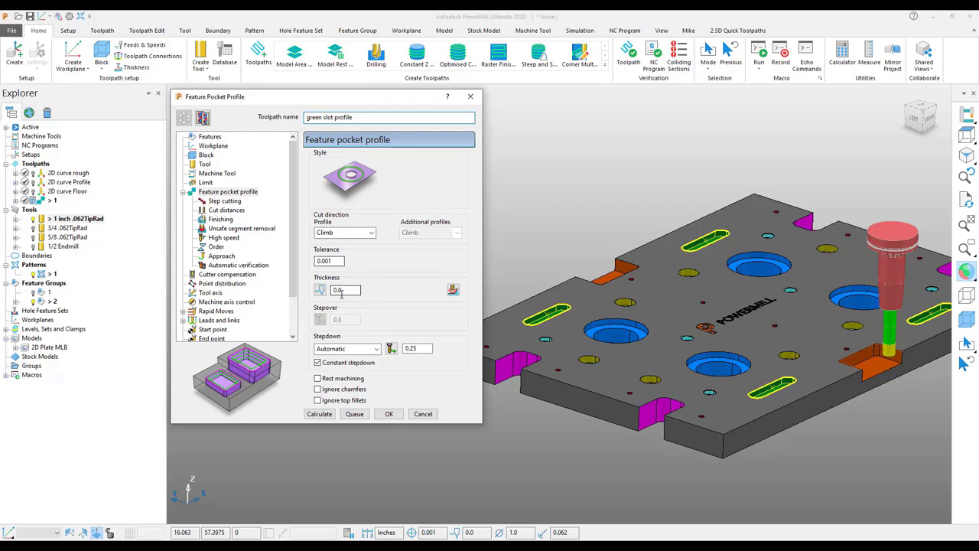
Set the toolpath's stepdown to 0.025 and calculate it
{"action": "double_click", "coordinate": [421, 351]}
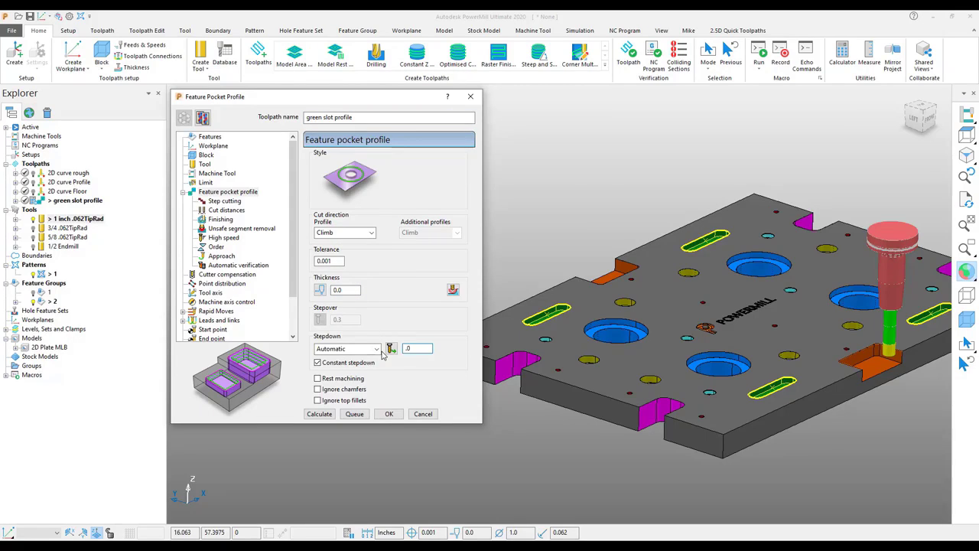
{"action": "type", "text": ".025"}
{"action": "left_click", "coordinate": [319, 413]}
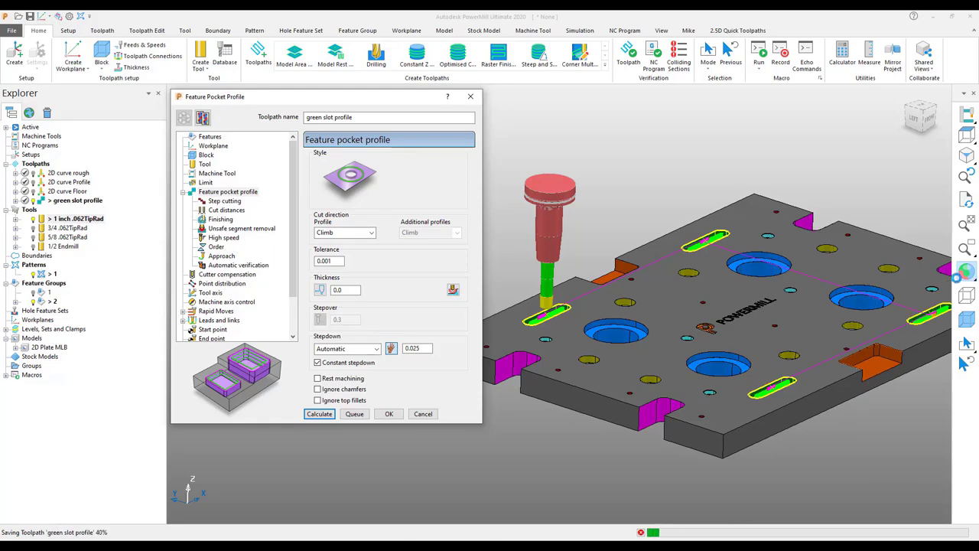
Hide the model shading and set the first-choice lead-in of the green slot profile toolpath to None
{"action": "left_click", "coordinate": [966, 273]}
{"action": "scroll", "coordinate": [839, 375], "scroll_direction": "up", "scroll_amount": 8}
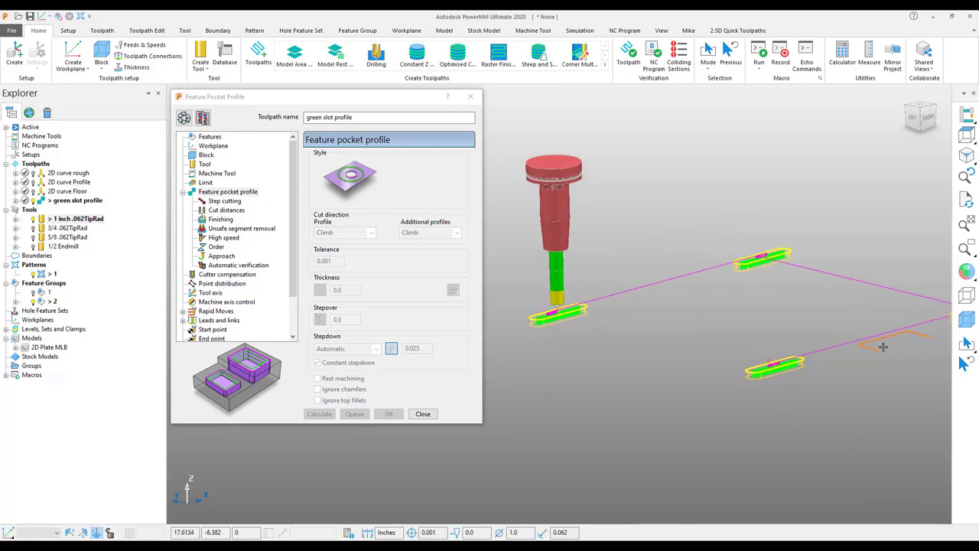
{"action": "middle_click_drag", "start_coordinate": [839, 376], "coordinate": [743, 328]}
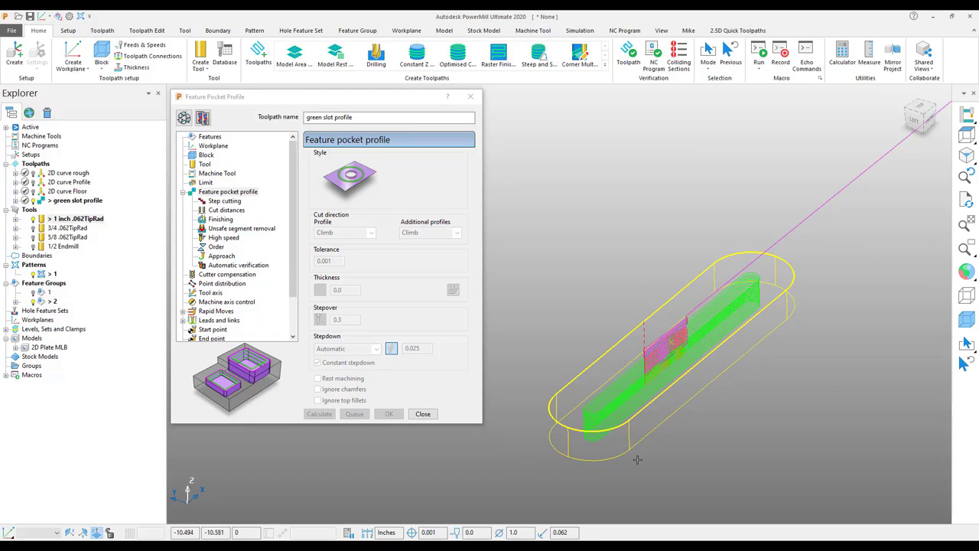
{"action": "scroll", "coordinate": [677, 453], "scroll_direction": "up", "scroll_amount": 5}
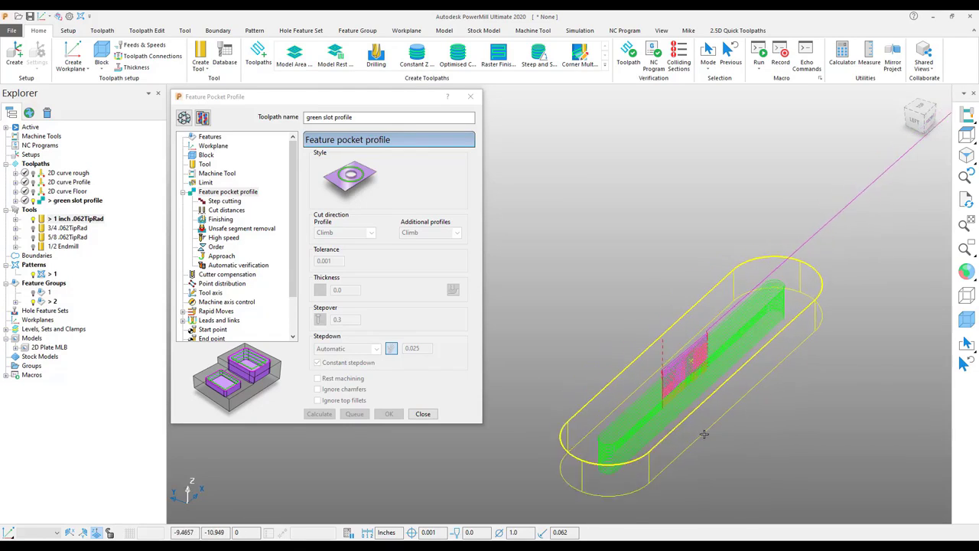
{"action": "left_click", "coordinate": [150, 58]}
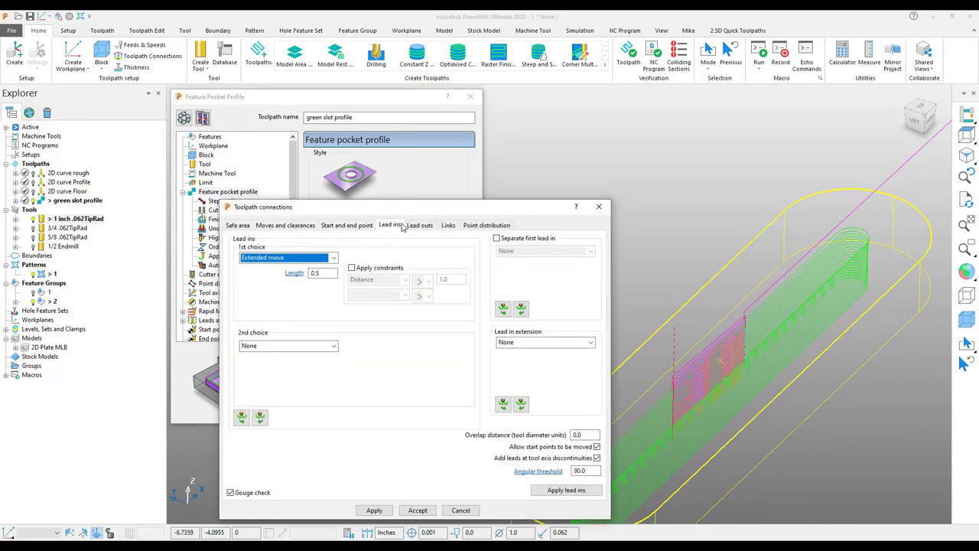
{"action": "left_click", "coordinate": [309, 258]}
{"action": "left_click", "coordinate": [283, 266]}
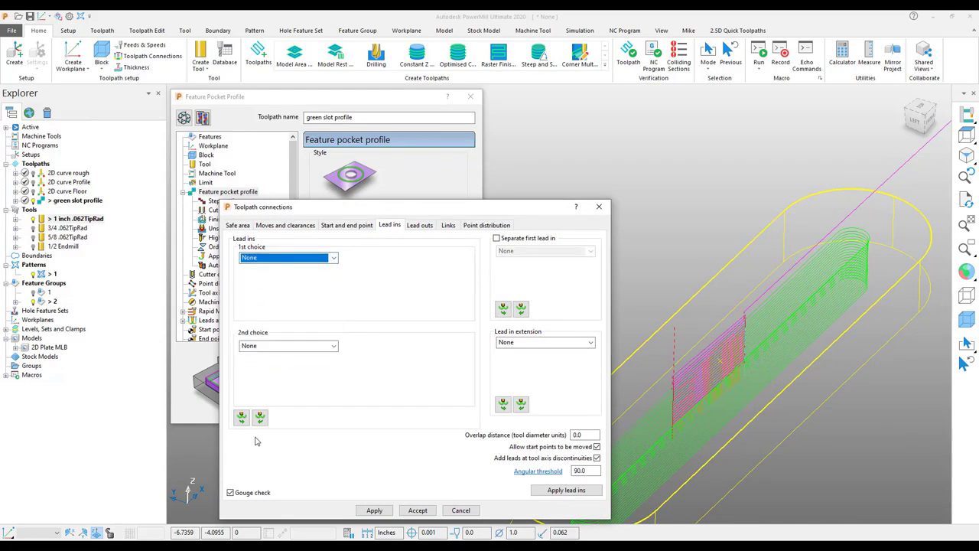
{"action": "left_click", "coordinate": [374, 510]}
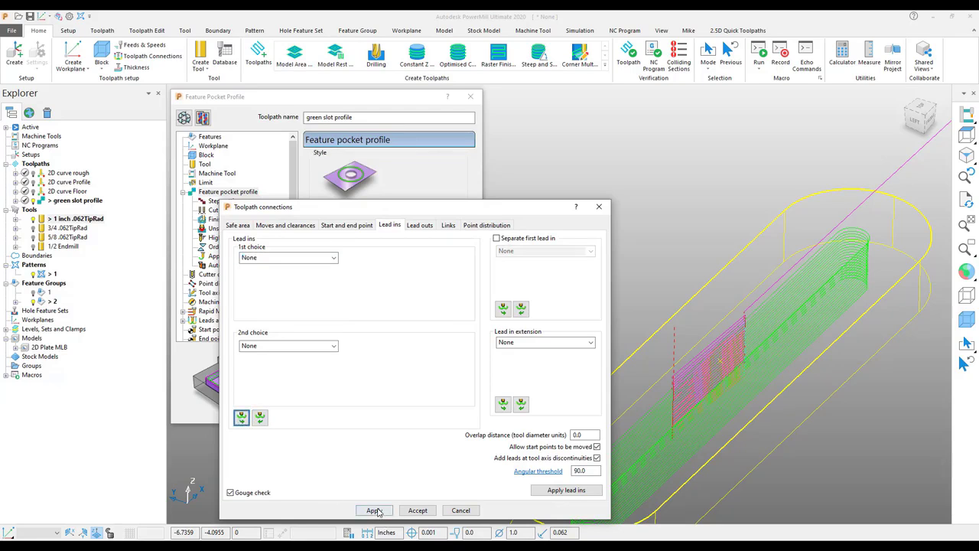
{"action": "left_click", "coordinate": [417, 510]}
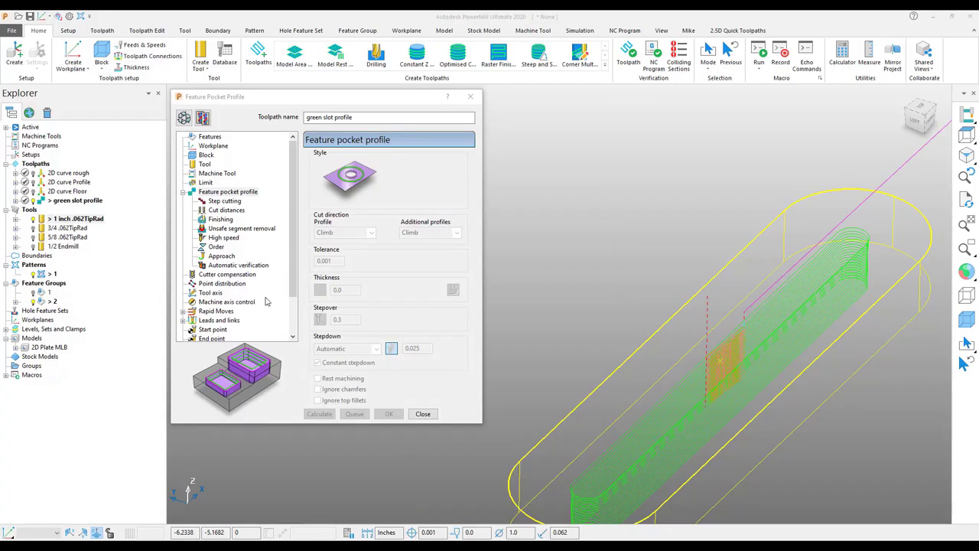
Check the lead-out settings in the toolpath connections and inspect the updated toolpath in all four slots
{"action": "left_click", "coordinate": [275, 311]}
{"action": "left_click", "coordinate": [419, 226]}
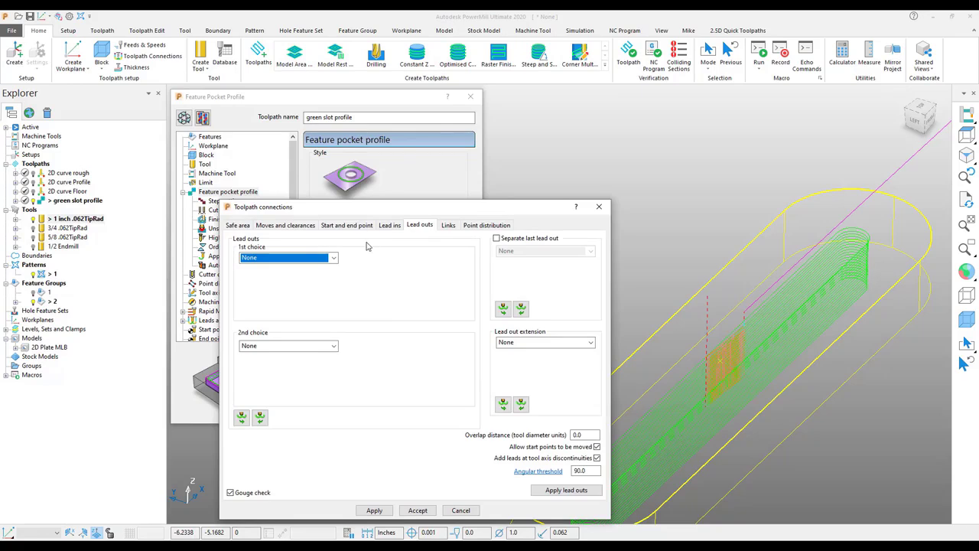
{"action": "left_click", "coordinate": [417, 511]}
{"action": "scroll", "coordinate": [630, 368], "scroll_direction": "down", "scroll_amount": 5}
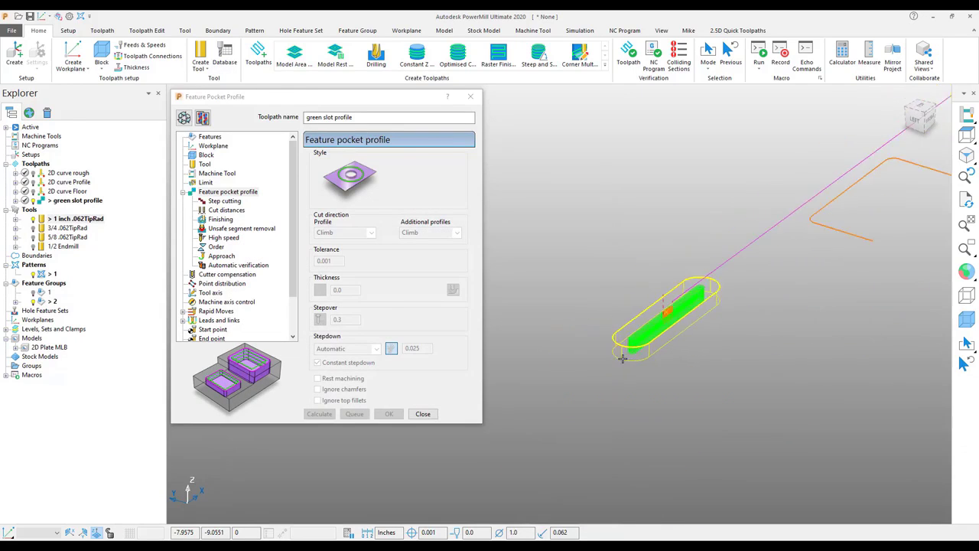
{"action": "middle_click_drag", "start_coordinate": [630, 368], "coordinate": [698, 385]}
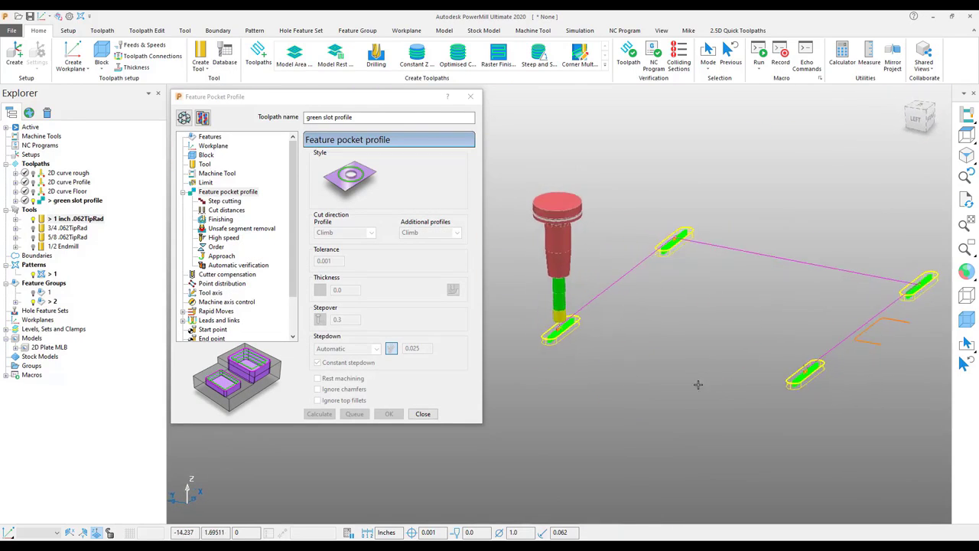
Restore the model shading and close the settings of the green slot profile toolpath
{"action": "left_click", "coordinate": [967, 271]}
{"action": "middle_click_drag", "start_coordinate": [880, 336], "coordinate": [711, 325]}
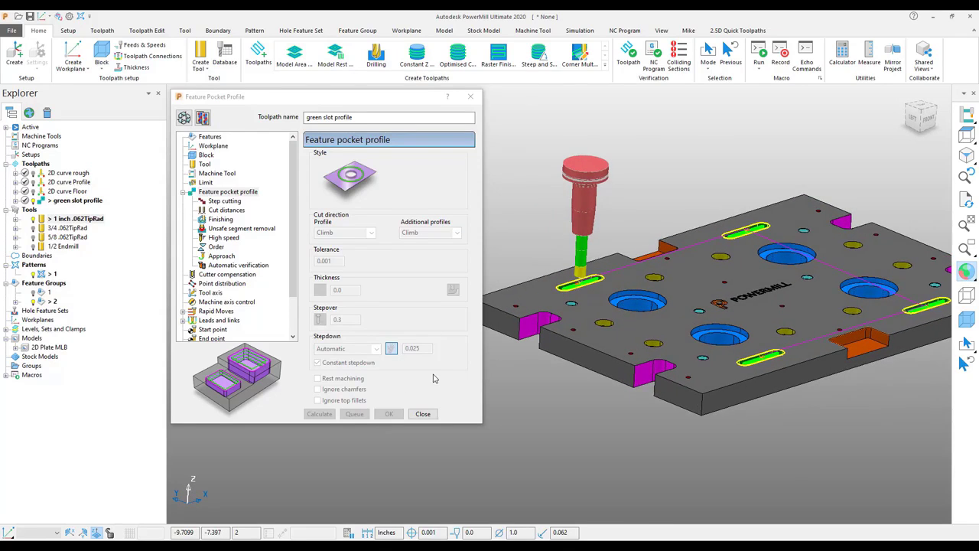
{"action": "left_click", "coordinate": [418, 416]}
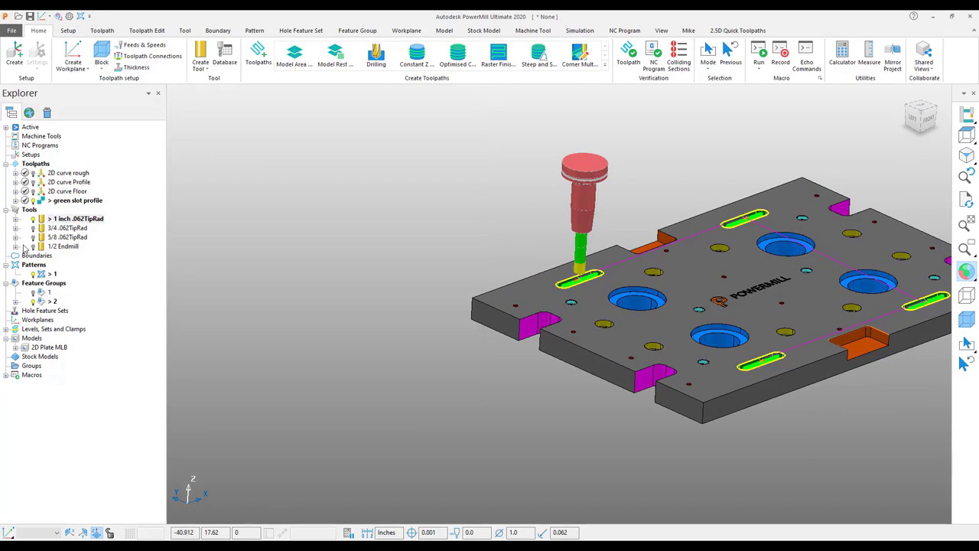
Deselect the slot features and deactivate the green slot profile toolpath and feature group 2
{"action": "middle_click_drag", "start_coordinate": [686, 388], "coordinate": [222, 312]}
{"action": "left_click", "coordinate": [649, 374]}
{"action": "left_click", "coordinate": [602, 431]}
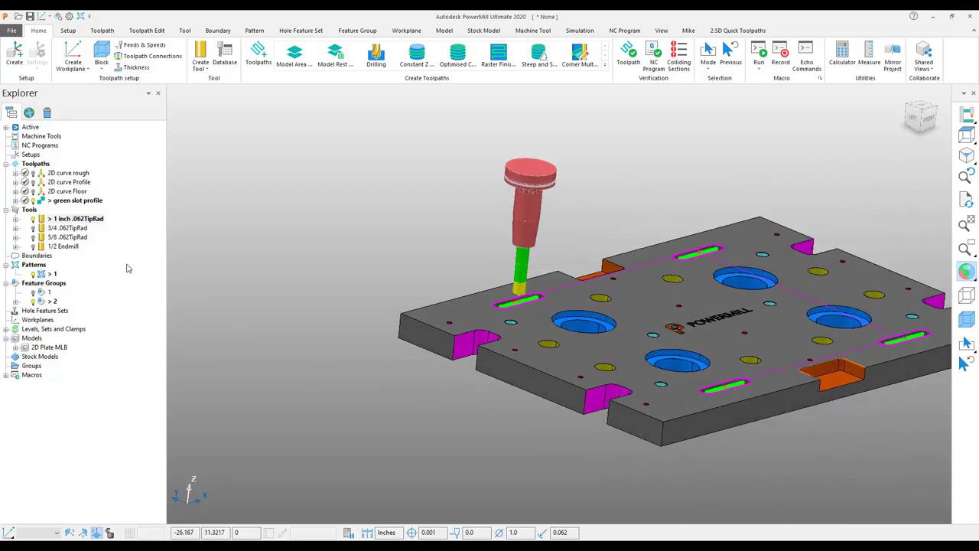
{"action": "double_click", "coordinate": [51, 201]}
{"action": "left_click", "coordinate": [114, 365]}
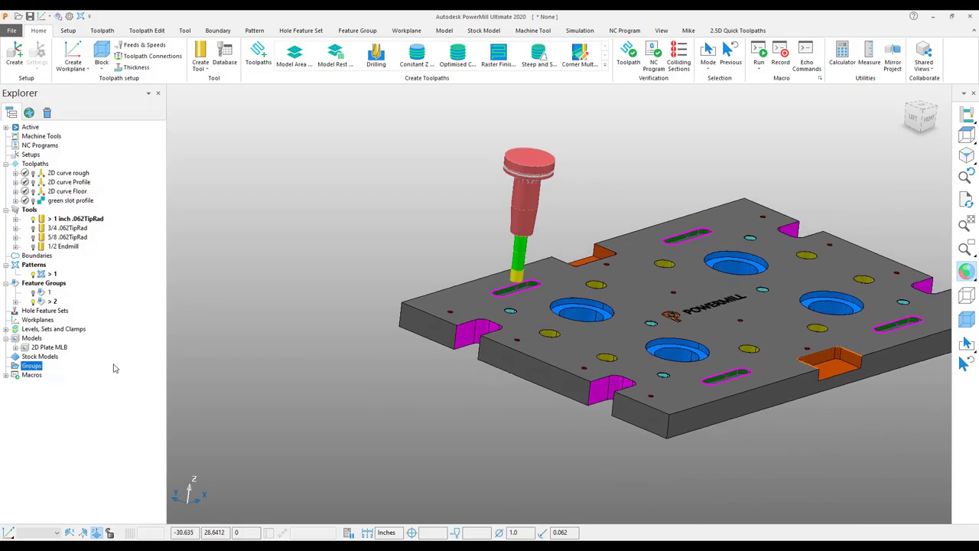
{"action": "middle_click_drag", "start_coordinate": [272, 176], "coordinate": [247, 167]}
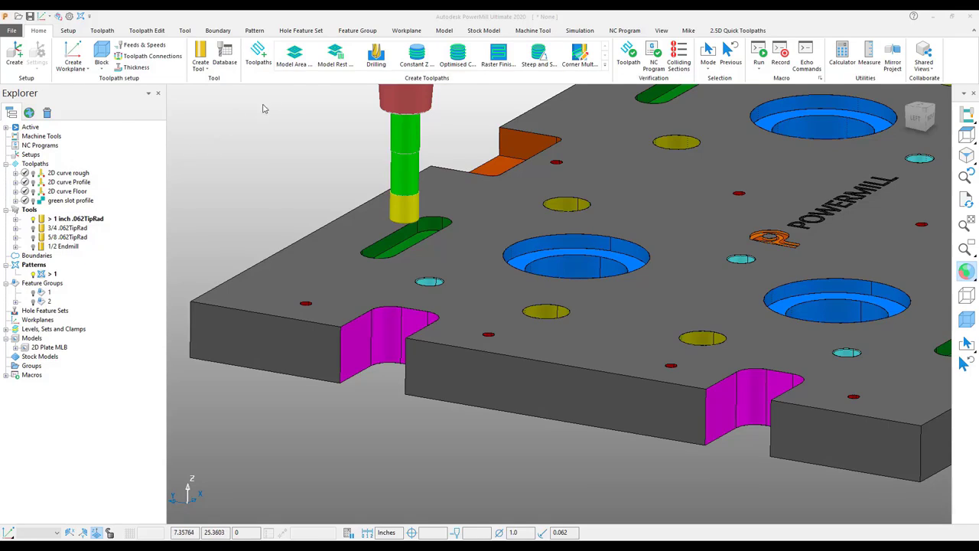
Create a new feature group and open it in the Feature Editor
{"action": "left_click", "coordinate": [360, 32]}
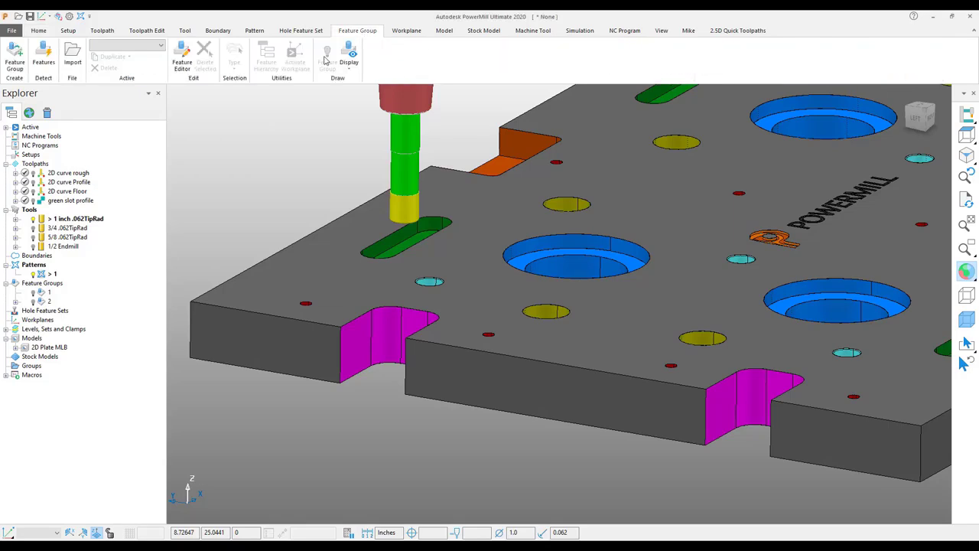
{"action": "left_click", "coordinate": [15, 60]}
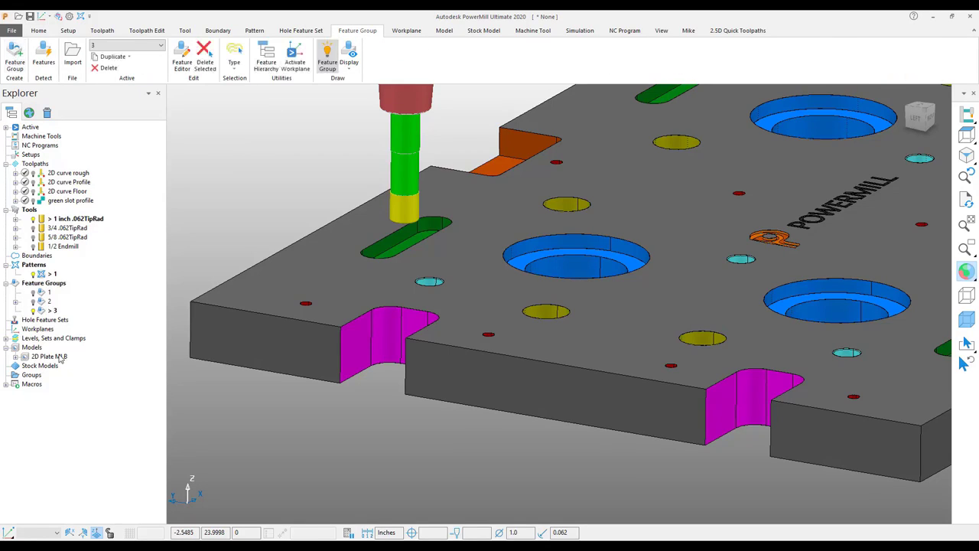
{"action": "right_click", "coordinate": [52, 310]}
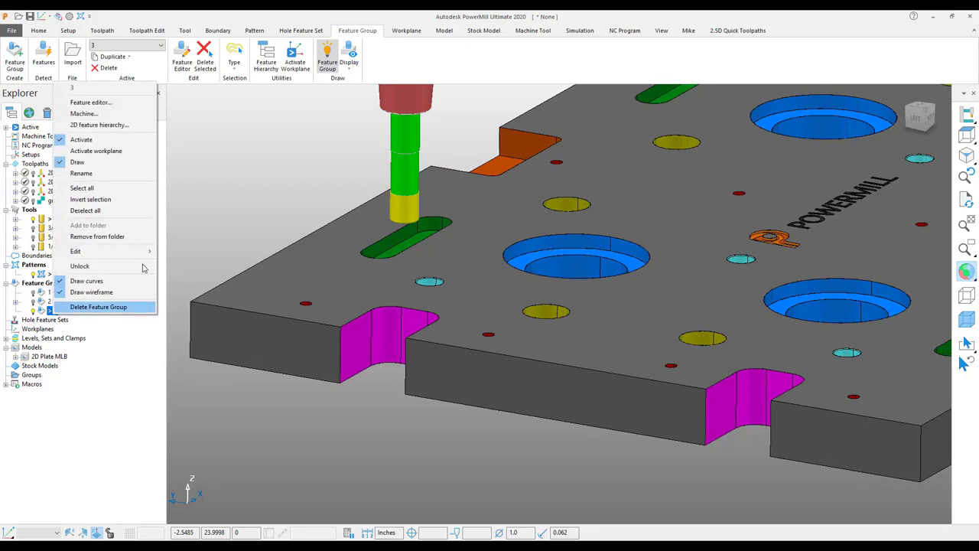
{"action": "left_click", "coordinate": [204, 145]}
{"action": "left_click", "coordinate": [181, 65]}
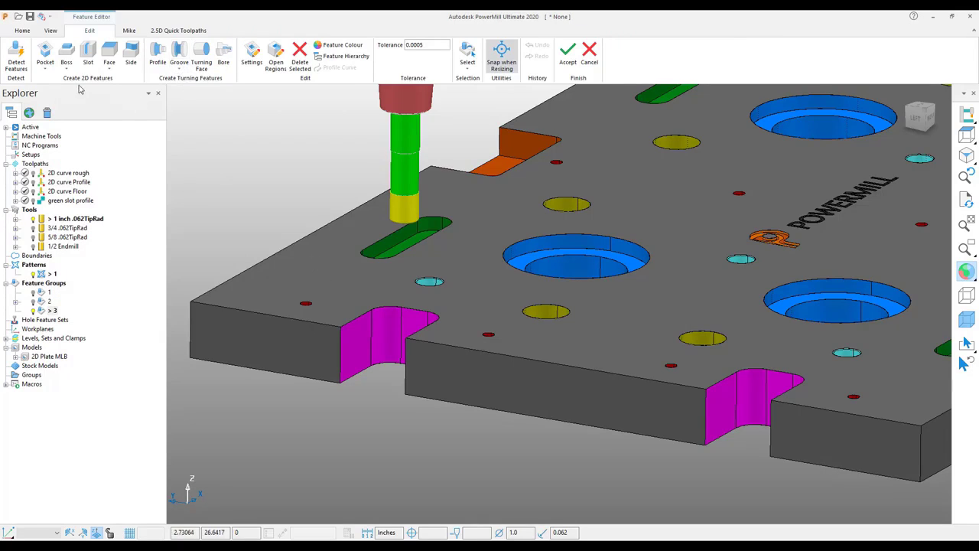
Start a new side feature, look through its settings pages and switch its creation method from curves to surfaces
{"action": "left_click", "coordinate": [131, 58]}
{"action": "left_click_drag", "start_coordinate": [254, 153], "coordinate": [153, 123]}
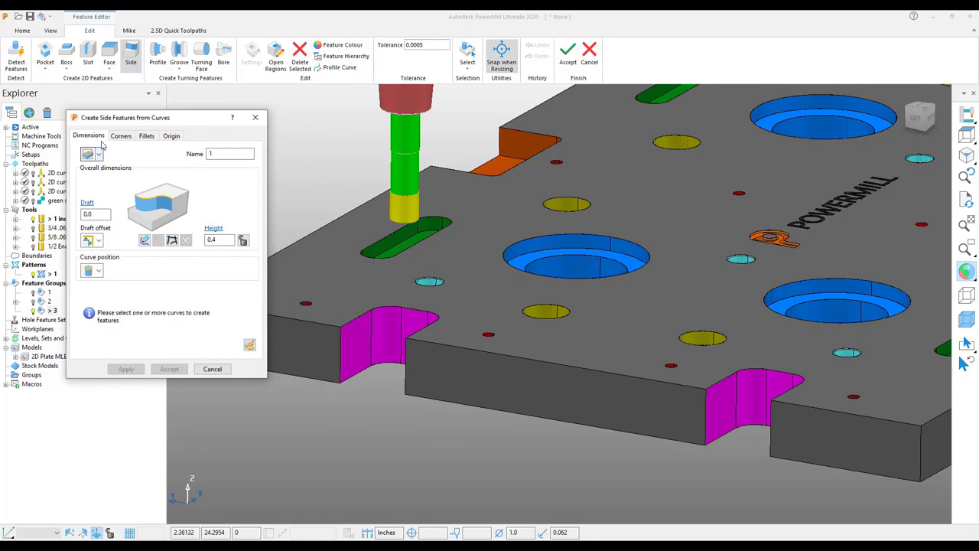
{"action": "left_click", "coordinate": [120, 136]}
{"action": "left_click", "coordinate": [171, 136]}
{"action": "left_click", "coordinate": [146, 136]}
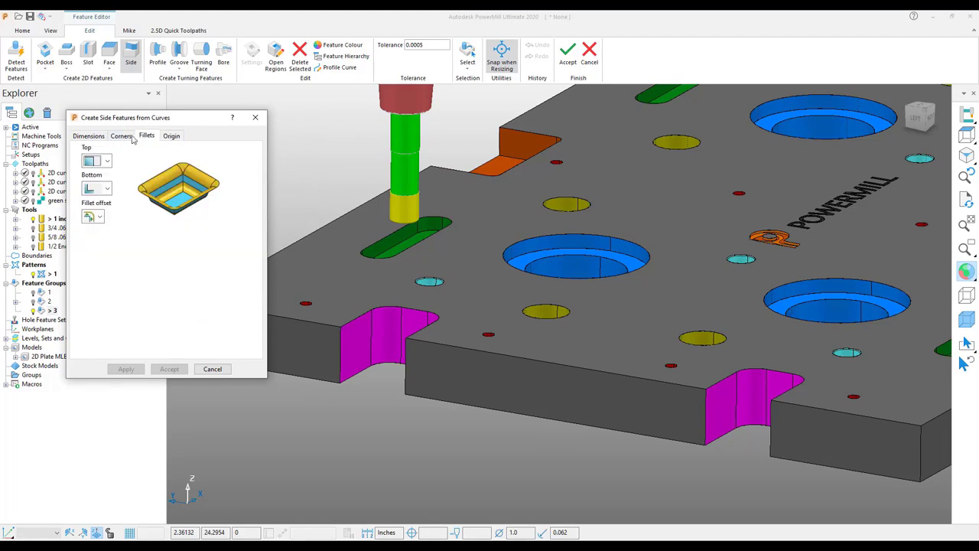
{"action": "left_click", "coordinate": [121, 135]}
{"action": "left_click", "coordinate": [103, 135]}
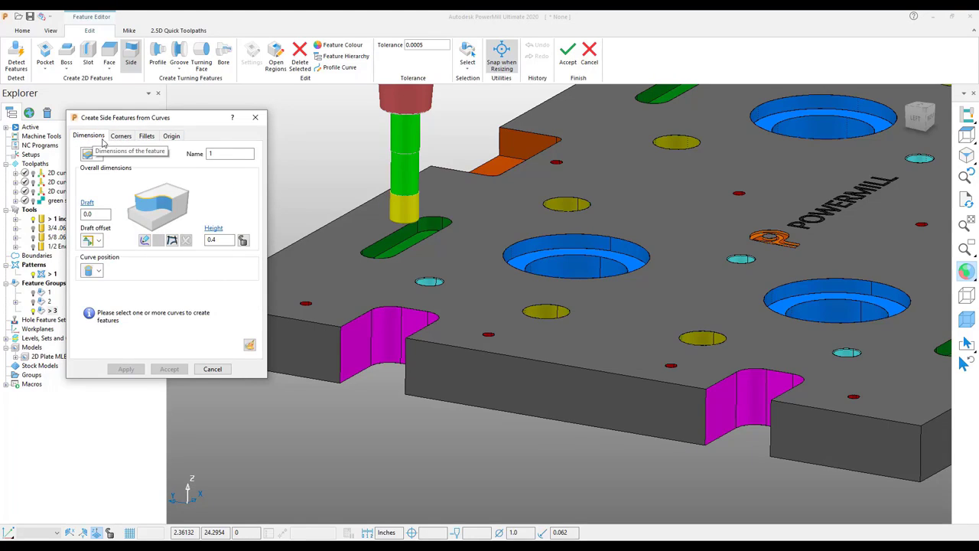
{"action": "left_click", "coordinate": [95, 156]}
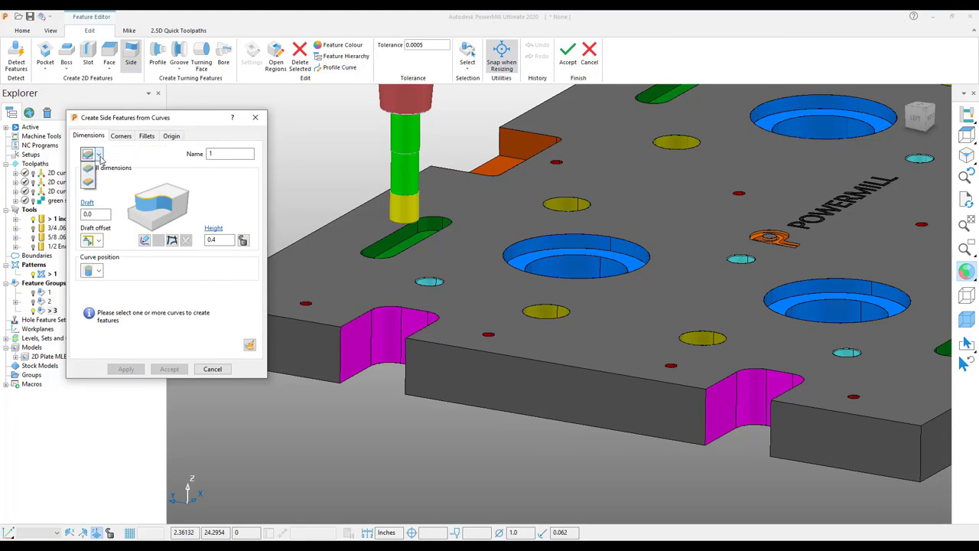
{"action": "left_click", "coordinate": [89, 181]}
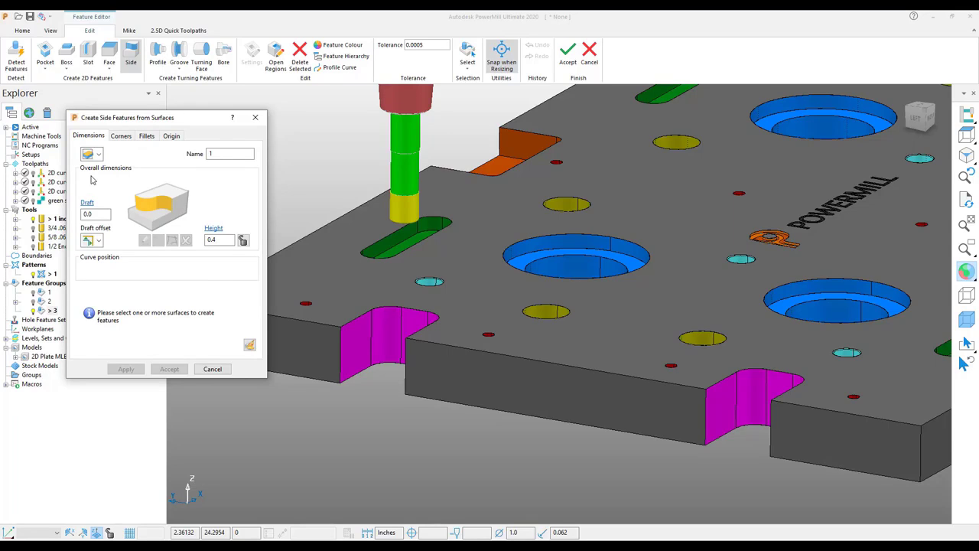
Create a side feature from the wall surfaces of the magenta notch nearest the plate's front corner
{"action": "left_click", "coordinate": [728, 403]}
{"action": "middle_click_drag", "start_coordinate": [727, 403], "coordinate": [291, 386]}
{"action": "left_click", "coordinate": [126, 369]}
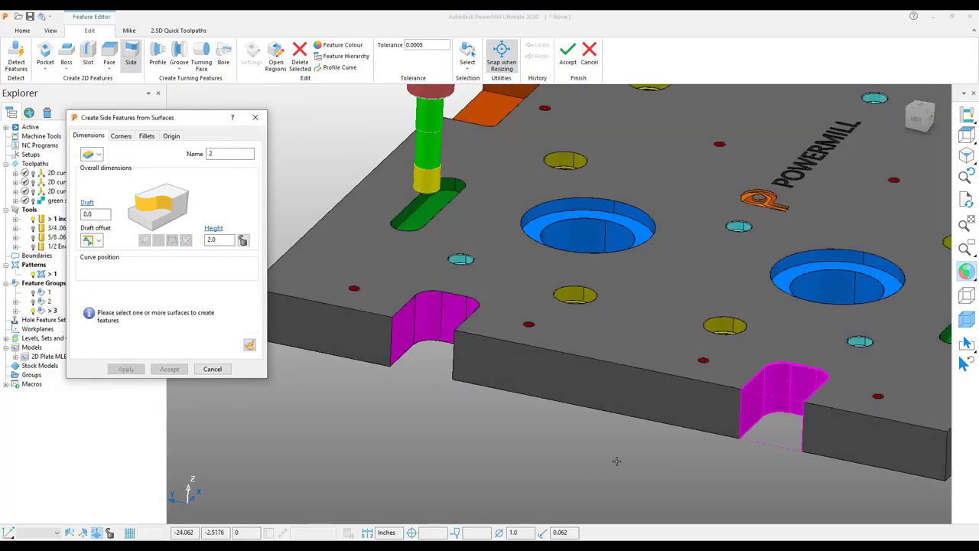
Create a second side feature from all wall surfaces of the other magenta notch on the same edge
{"action": "middle_click_drag", "start_coordinate": [303, 222], "coordinate": [459, 366]}
{"action": "left_click", "coordinate": [471, 341]}
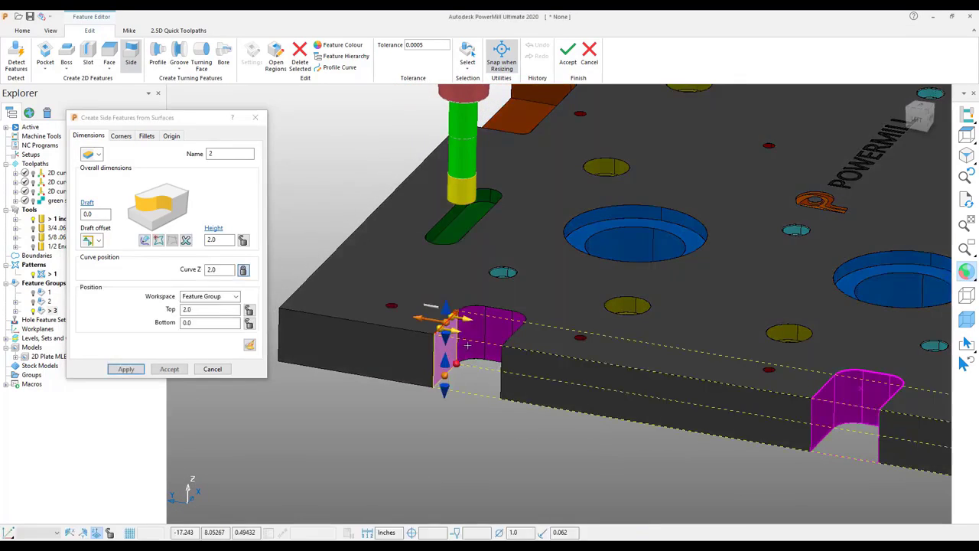
{"action": "middle_click_drag", "start_coordinate": [495, 295], "coordinate": [442, 291]}
{"action": "left_click", "coordinate": [474, 316], "text": "shift"}
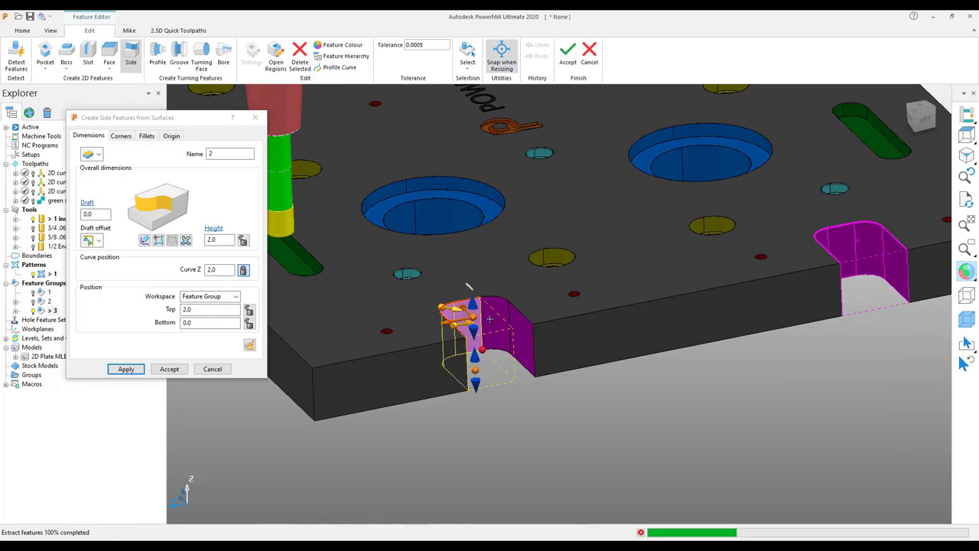
{"action": "left_click", "coordinate": [495, 324], "text": "shift"}
{"action": "left_click", "coordinate": [523, 341], "text": "shift"}
{"action": "middle_click_drag", "start_coordinate": [573, 401], "coordinate": [352, 417]}
{"action": "left_click", "coordinate": [126, 369]}
{"action": "scroll", "coordinate": [234, 426], "scroll_direction": "down", "scroll_amount": 2}
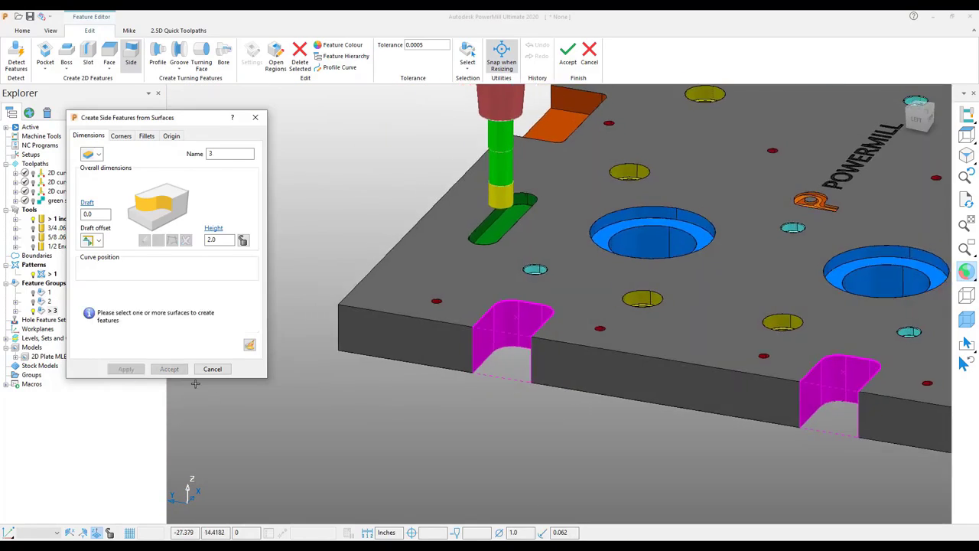
Close the side feature dialog and accept the Feature Editor changes
{"action": "left_click", "coordinate": [212, 370]}
{"action": "scroll", "coordinate": [379, 413], "scroll_direction": "down", "scroll_amount": 4}
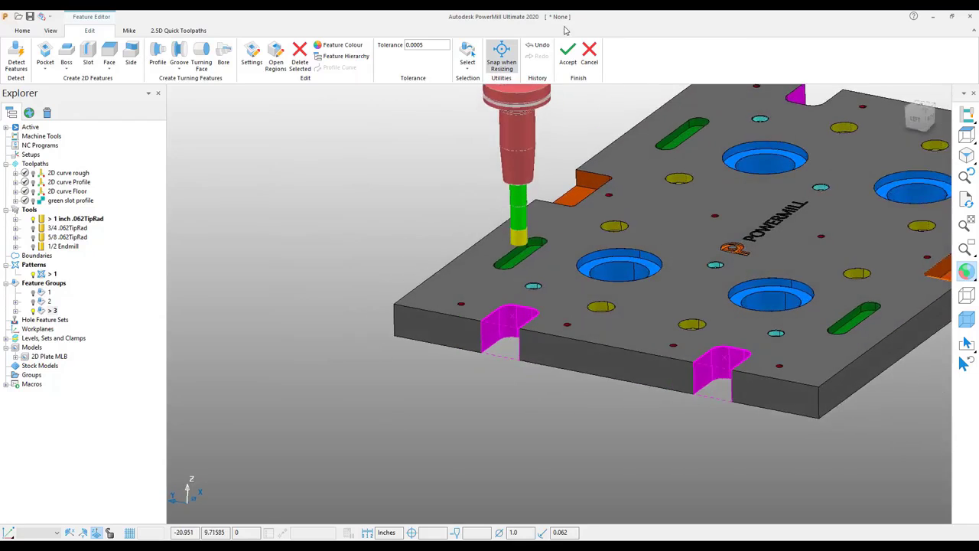
{"action": "left_click", "coordinate": [568, 57]}
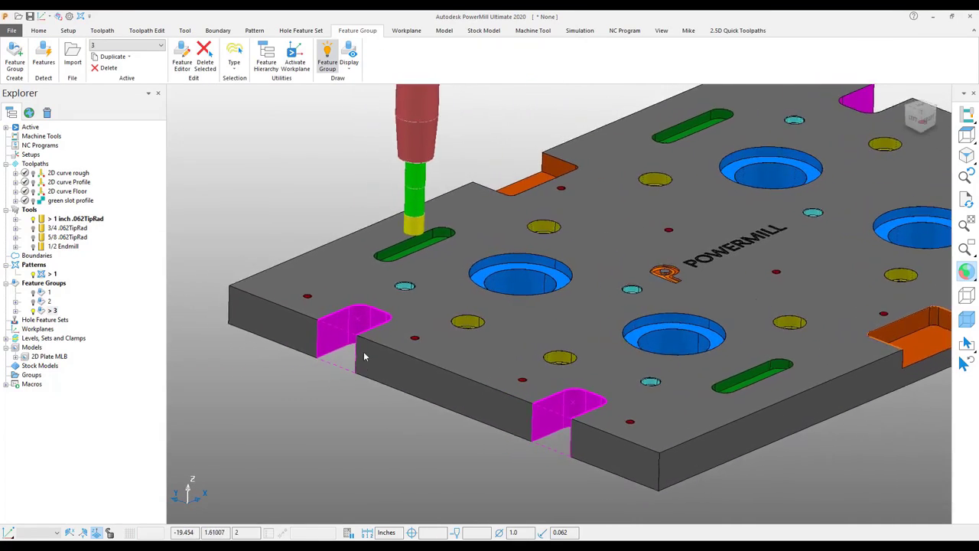
Create a Feature Pocket Area Clearance toolpath for the magenta edge notches and name it "Rough purple side feature"
{"action": "middle_click_drag", "start_coordinate": [375, 370], "coordinate": [130, 65]}
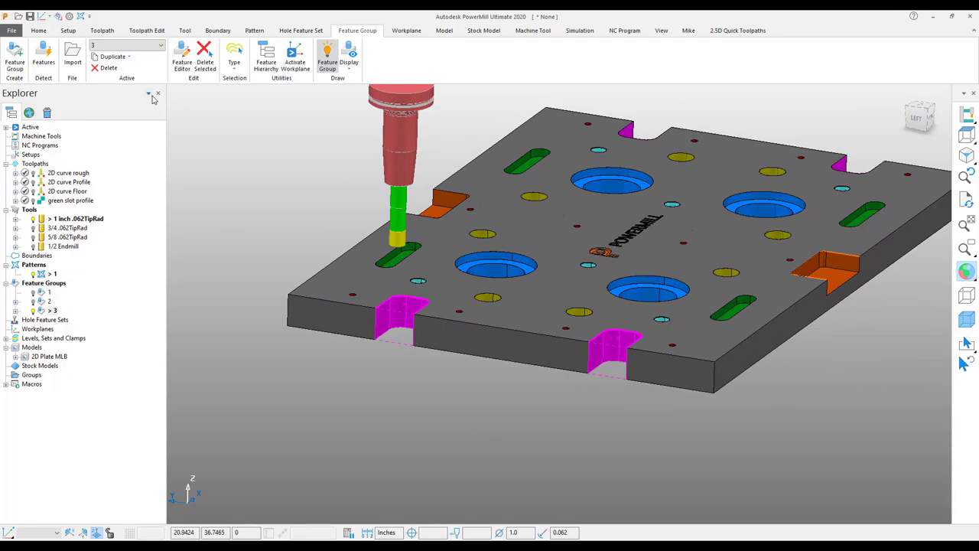
{"action": "left_click", "coordinate": [39, 30]}
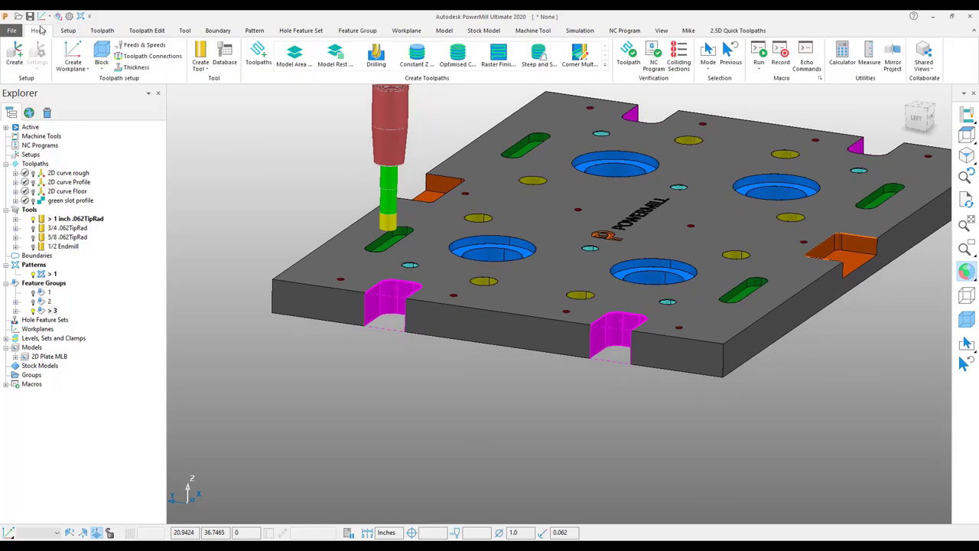
{"action": "left_click", "coordinate": [258, 55]}
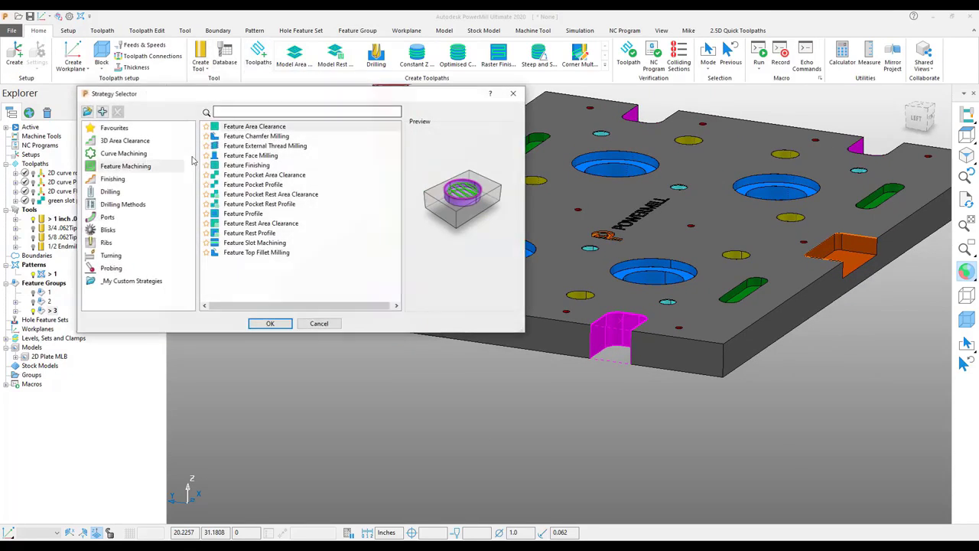
{"action": "left_click", "coordinate": [119, 168]}
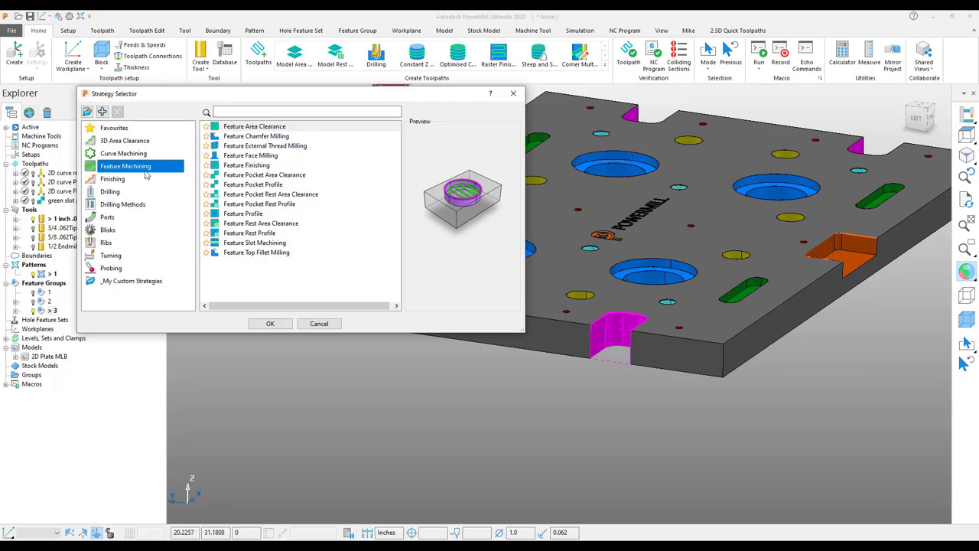
{"action": "left_click", "coordinate": [257, 176]}
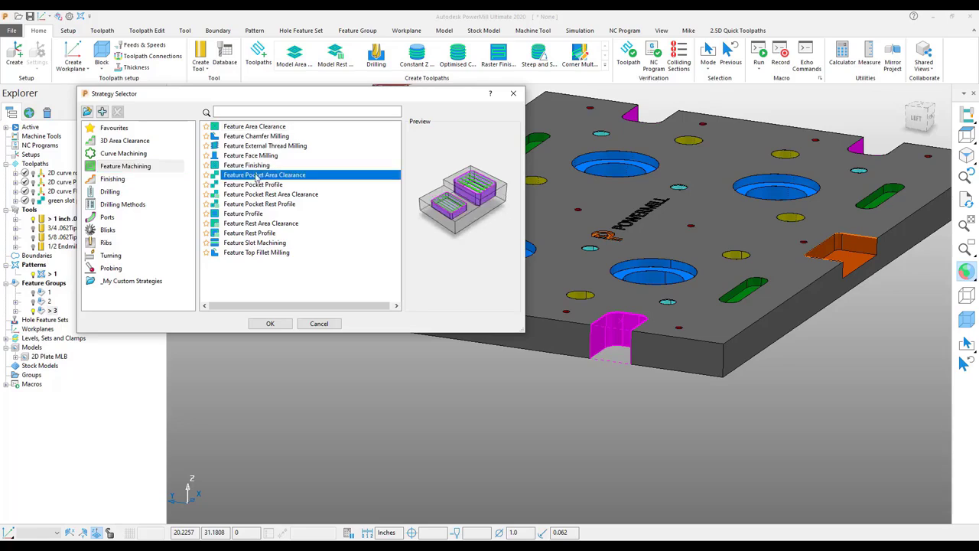
{"action": "left_click", "coordinate": [270, 324]}
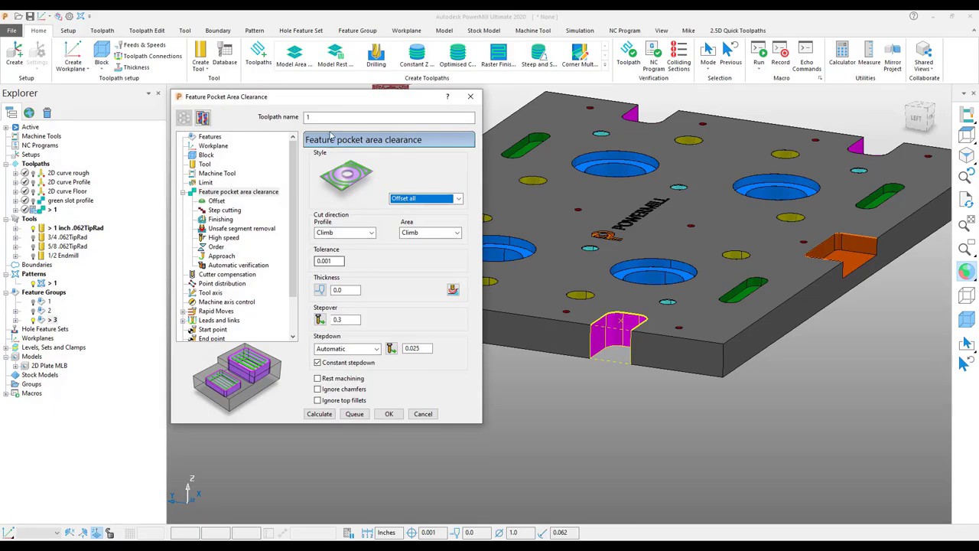
{"action": "left_click_drag", "start_coordinate": [328, 97], "coordinate": [244, 74]}
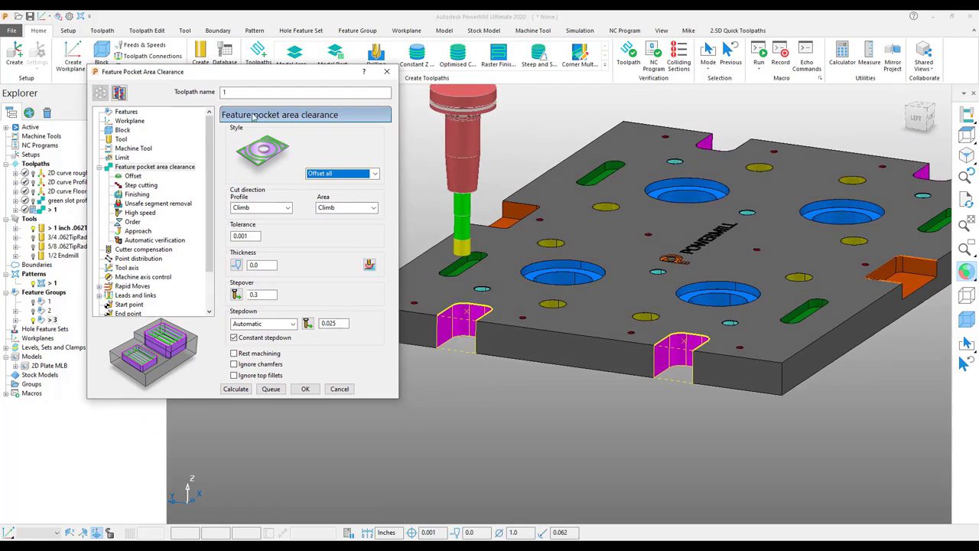
{"action": "double_click", "coordinate": [233, 93]}
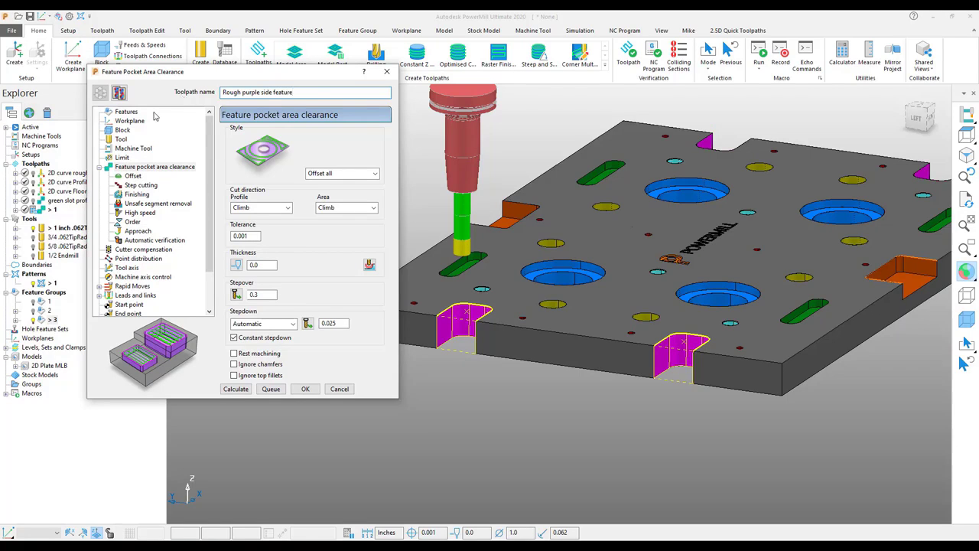
Set the roughing style to Offset model, the area cut direction to Any and the stepover to 0.75
{"action": "left_click", "coordinate": [374, 174]}
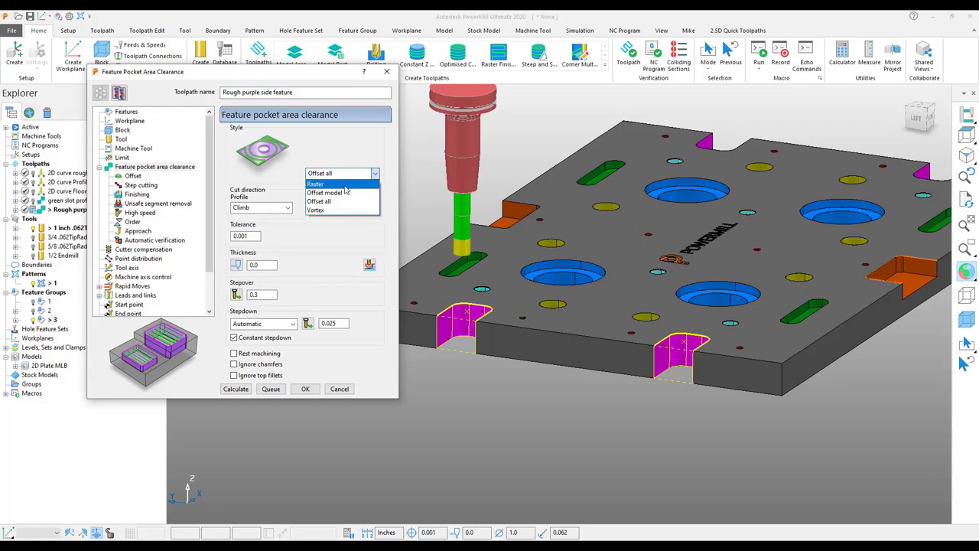
{"action": "left_click", "coordinate": [342, 195]}
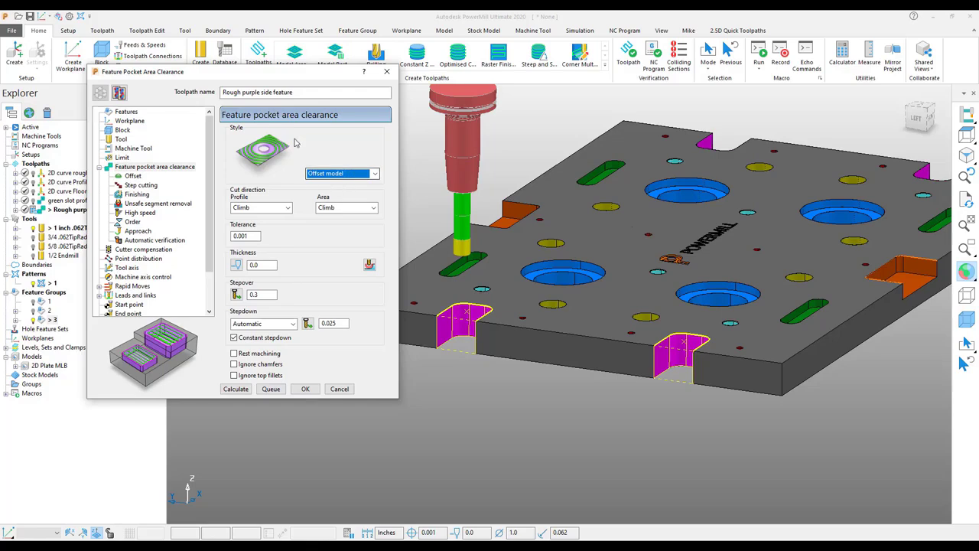
{"action": "left_click", "coordinate": [374, 208]}
{"action": "left_click", "coordinate": [348, 236]}
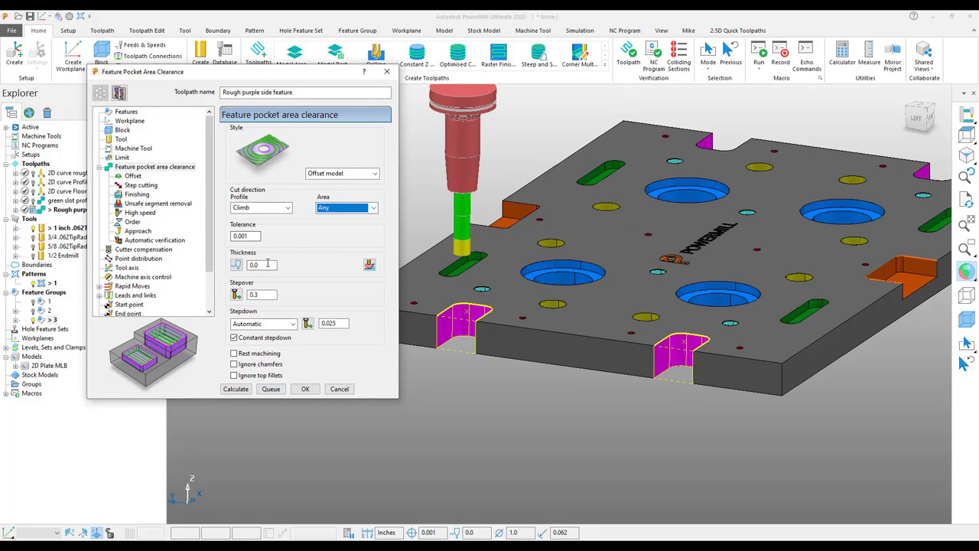
{"action": "double_click", "coordinate": [260, 294]}
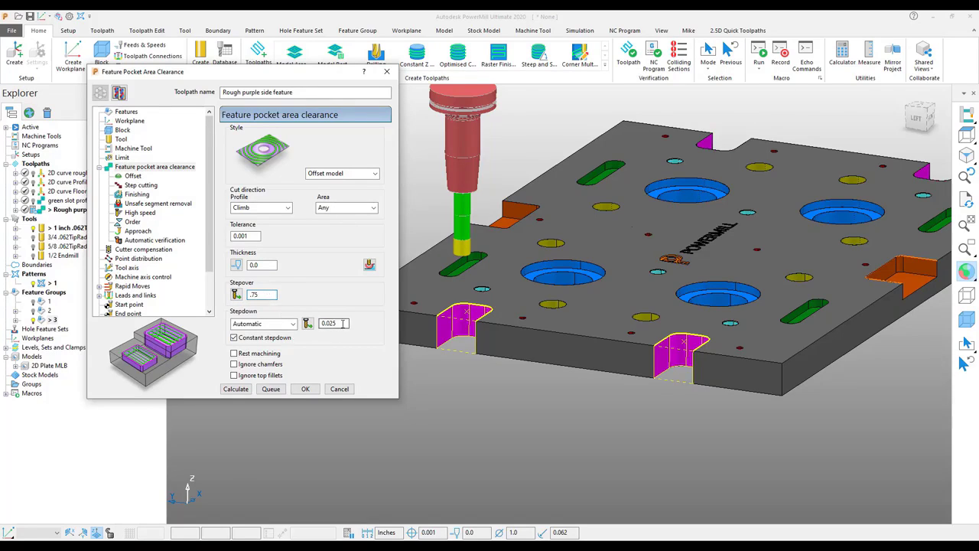
Check the offset settings, calculate the roughing toolpath, inspect it on both notches and close its dialog
{"action": "left_click", "coordinate": [137, 175]}
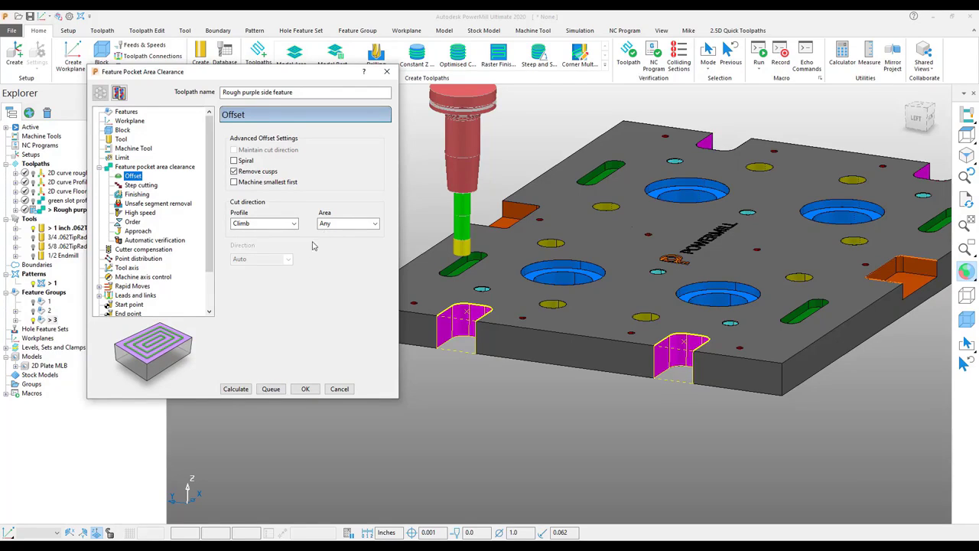
{"action": "left_click", "coordinate": [236, 390]}
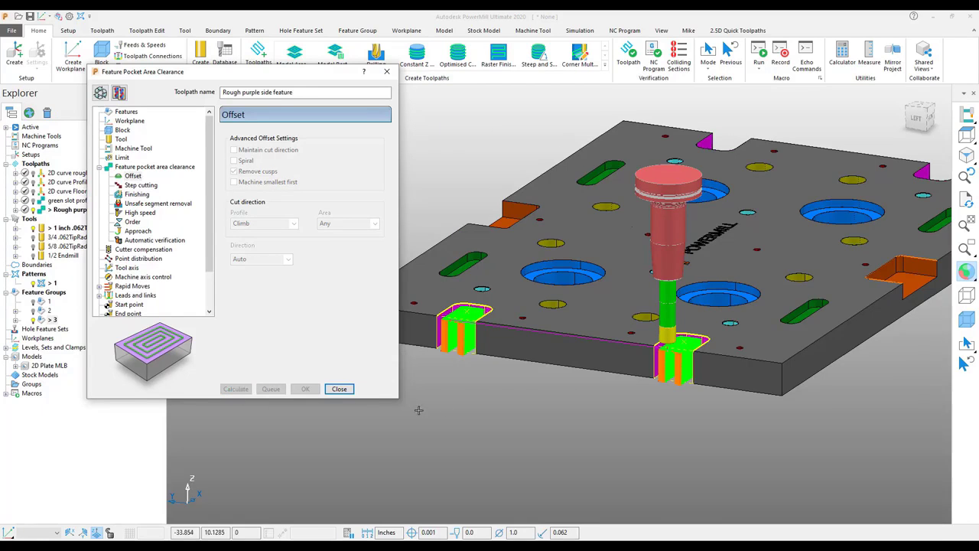
{"action": "scroll", "coordinate": [581, 372], "scroll_direction": "up", "scroll_amount": 8}
{"action": "middle_click_drag", "start_coordinate": [581, 373], "coordinate": [427, 407]}
{"action": "scroll", "coordinate": [593, 420], "scroll_direction": "down", "scroll_amount": 3}
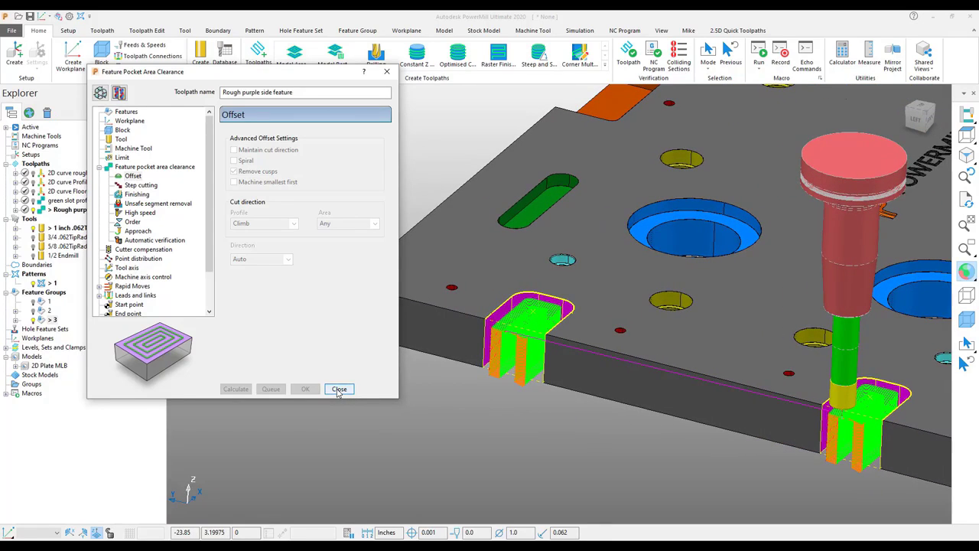
{"action": "left_click", "coordinate": [339, 390]}
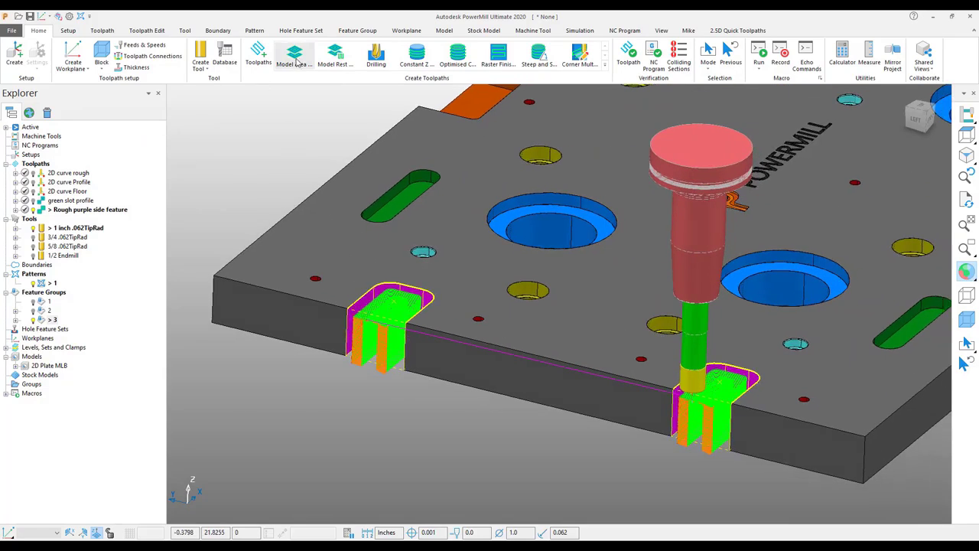
Create a Feature Pocket Profile toolpath for the same notches and name it "fin purple slots"
{"action": "left_click", "coordinate": [259, 54]}
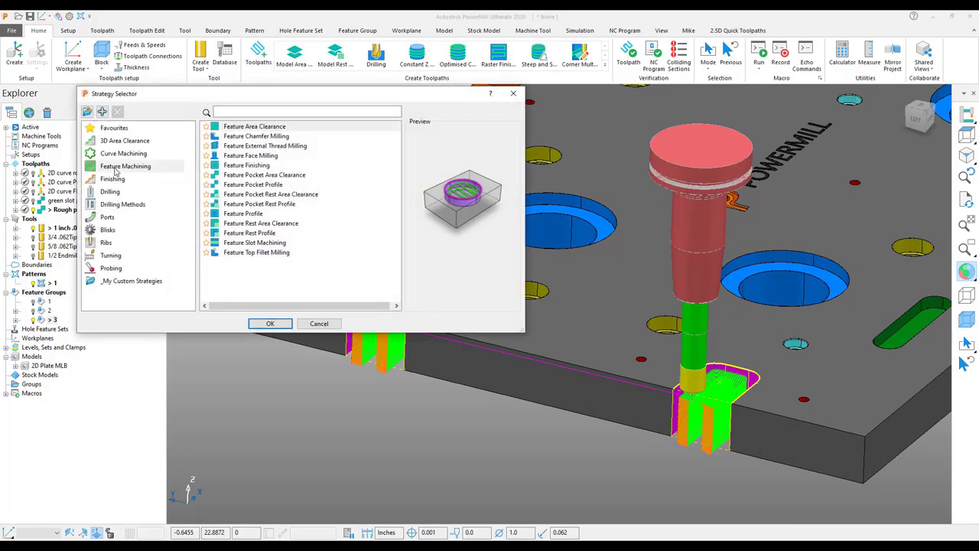
{"action": "left_click", "coordinate": [116, 167]}
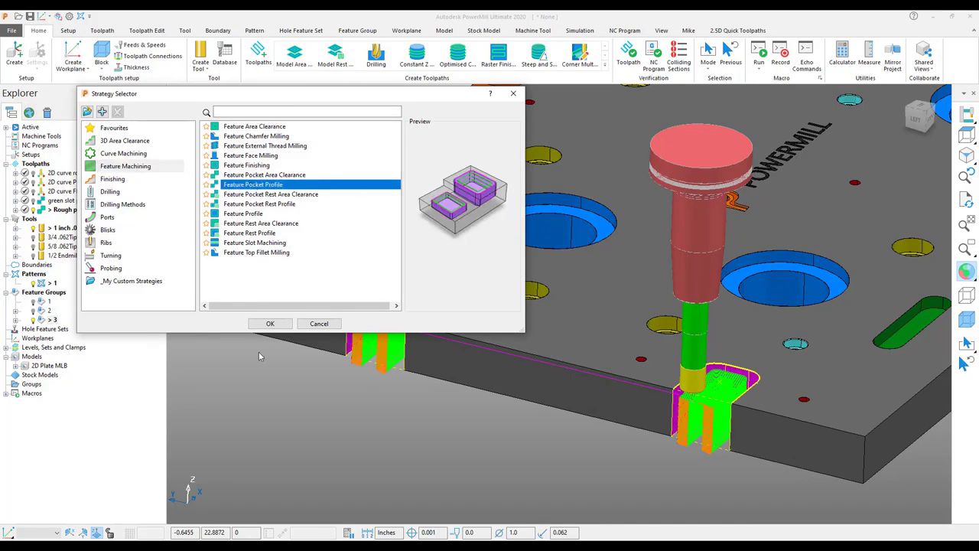
{"action": "left_click", "coordinate": [270, 323]}
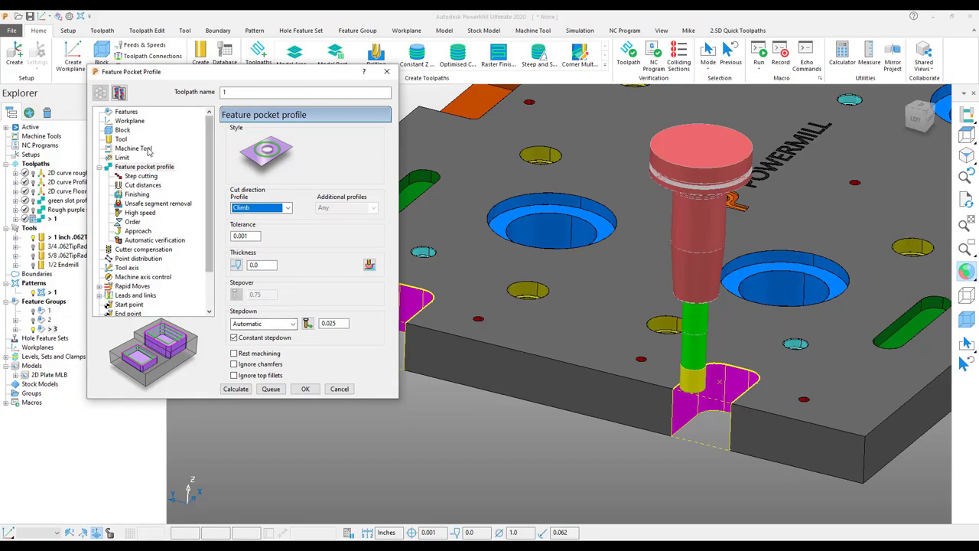
{"action": "left_click_drag", "start_coordinate": [233, 93], "coordinate": [210, 103]}
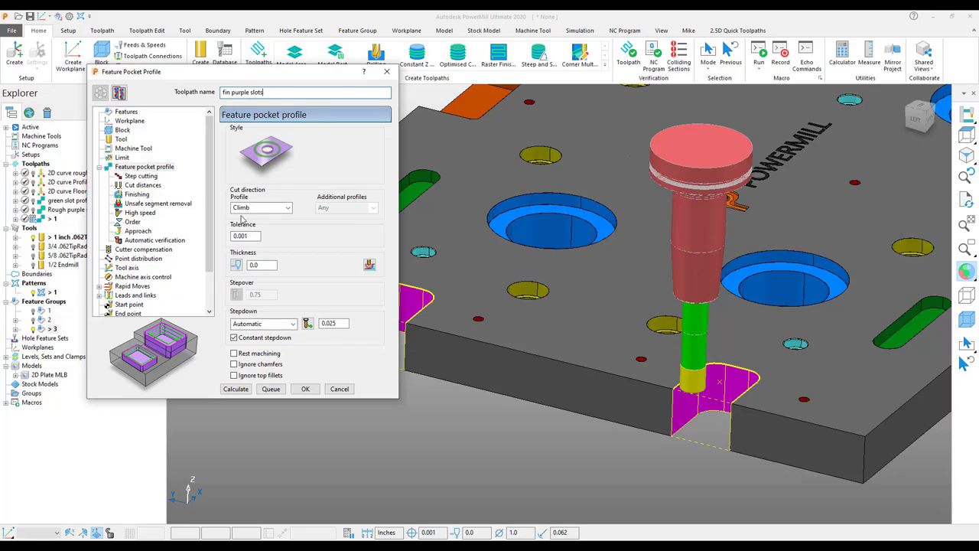
Review the profile toolpath's thickness, stepdown, step cutting and cut distance settings, then calculate it and close its dialog
{"action": "double_click", "coordinate": [267, 266]}
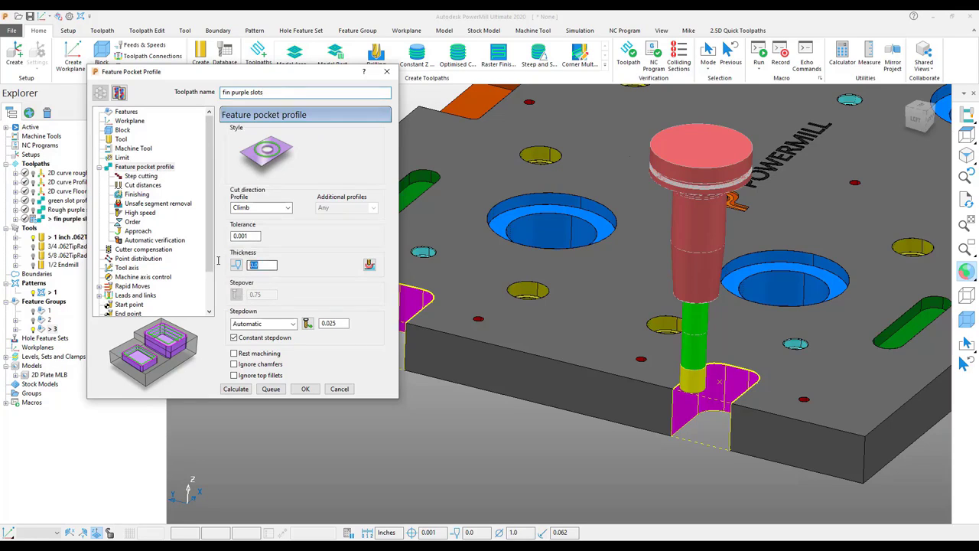
{"action": "left_click", "coordinate": [343, 324]}
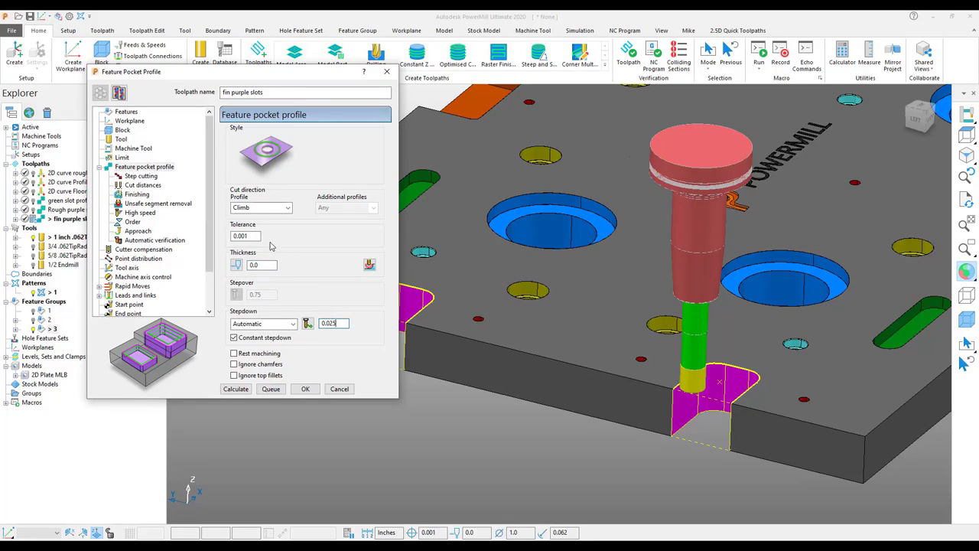
{"action": "left_click", "coordinate": [143, 178]}
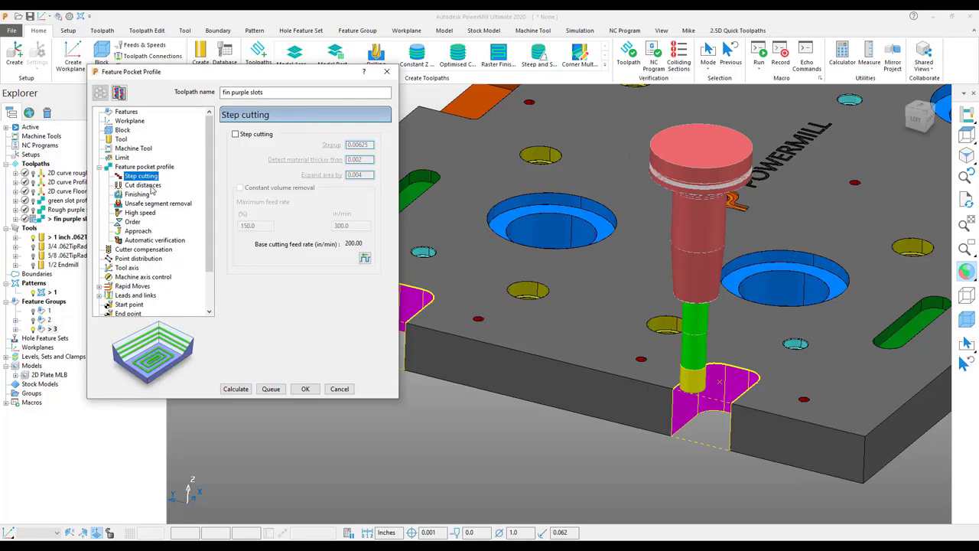
{"action": "left_click", "coordinate": [145, 185]}
{"action": "left_click", "coordinate": [142, 167]}
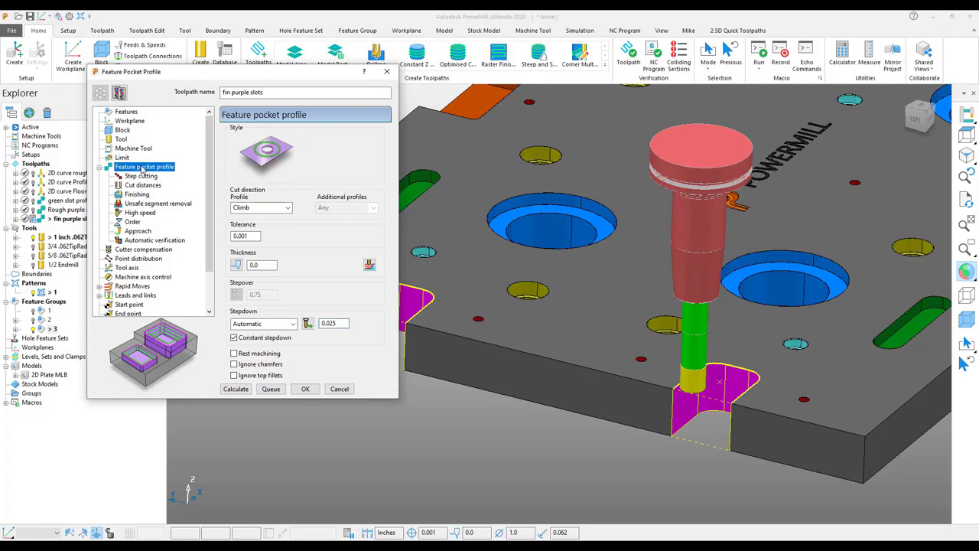
{"action": "left_click", "coordinate": [236, 389]}
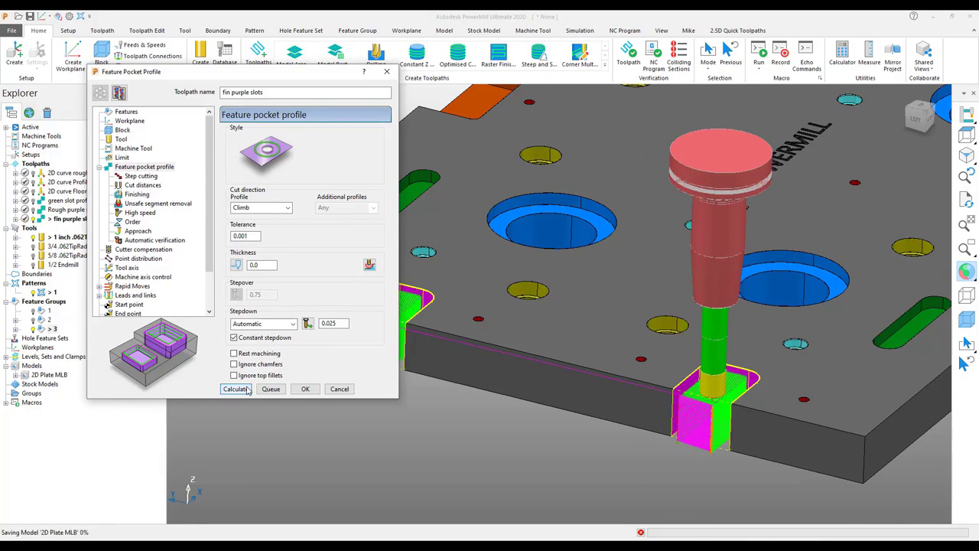
{"action": "left_click", "coordinate": [343, 391]}
{"action": "scroll", "coordinate": [366, 417], "scroll_direction": "down", "scroll_amount": 3}
{"action": "scroll", "coordinate": [646, 386], "scroll_direction": "up", "scroll_amount": 5}
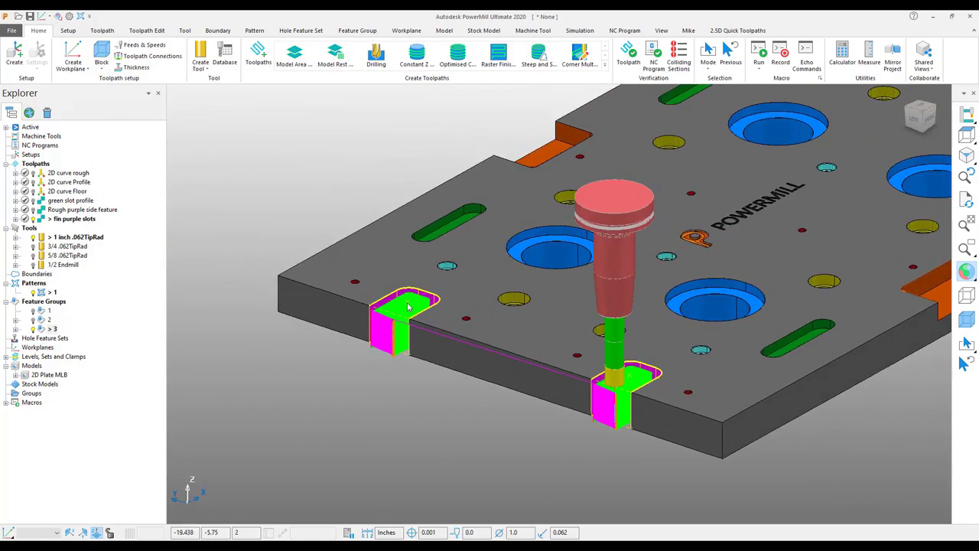
{"action": "middle_click_drag", "start_coordinate": [697, 424], "coordinate": [158, 320]}
{"action": "scroll", "coordinate": [717, 409], "scroll_direction": "down", "scroll_amount": 2}
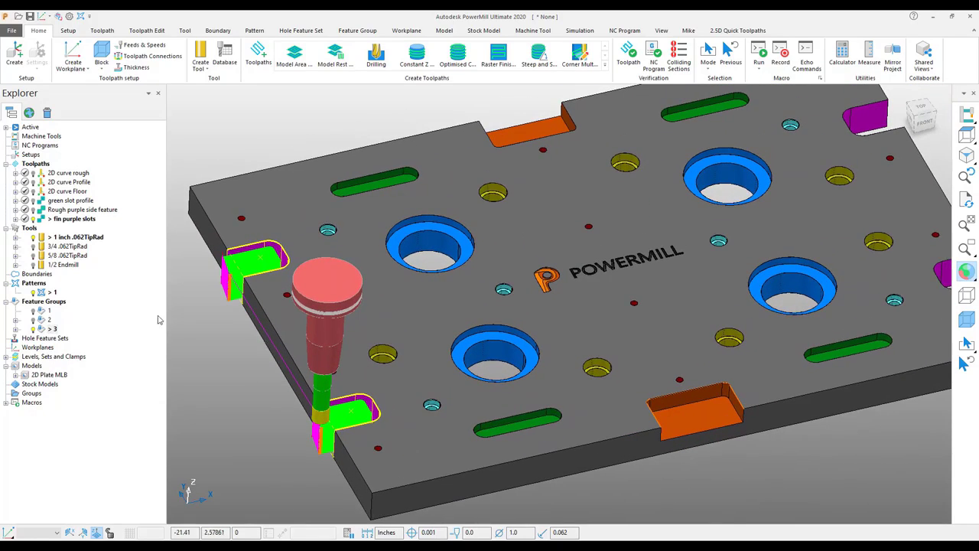
Deactivate the "fin purple slots" toolpath and leave no model surfaces selected
{"action": "double_click", "coordinate": [43, 220]}
{"action": "middle_click_drag", "start_coordinate": [293, 458], "coordinate": [405, 271]}
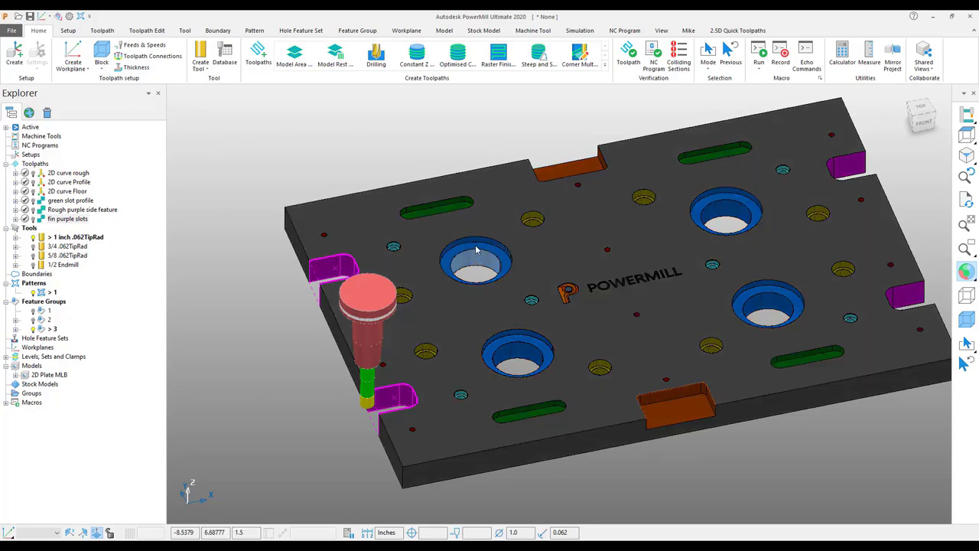
{"action": "left_click", "coordinate": [475, 239]}
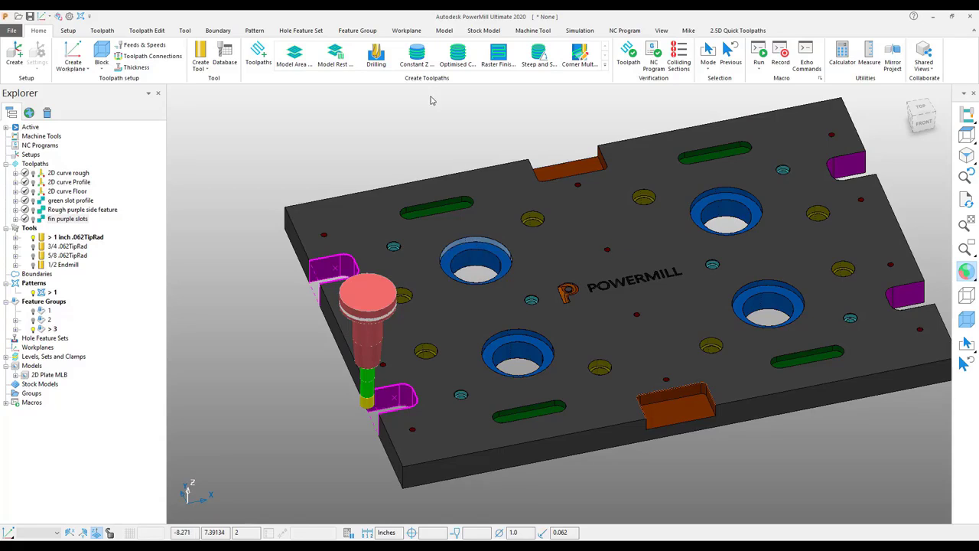
{"action": "left_click", "coordinate": [406, 133]}
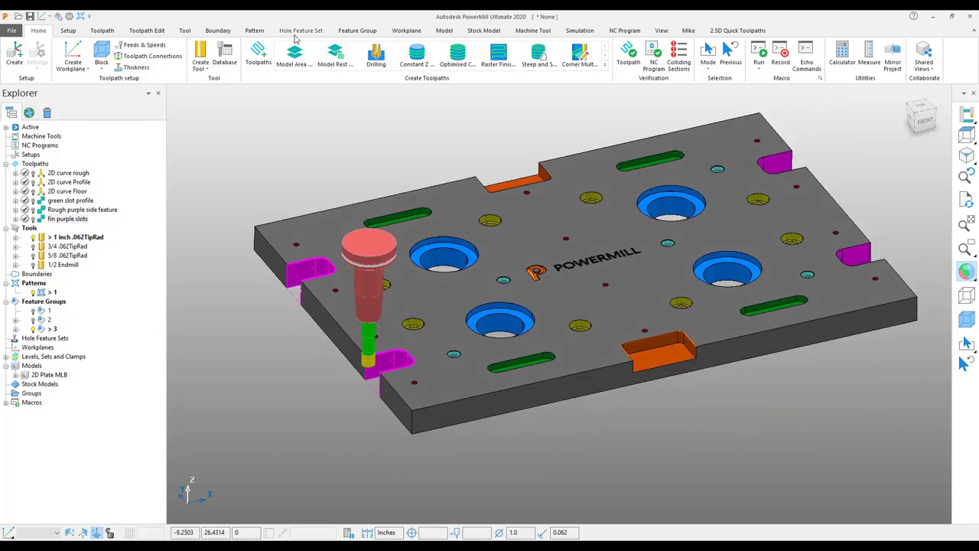
Start interactive feature detection for a feature group and set the selection mode to Hierarchy
{"action": "left_click", "coordinate": [304, 32]}
{"action": "left_click", "coordinate": [352, 32]}
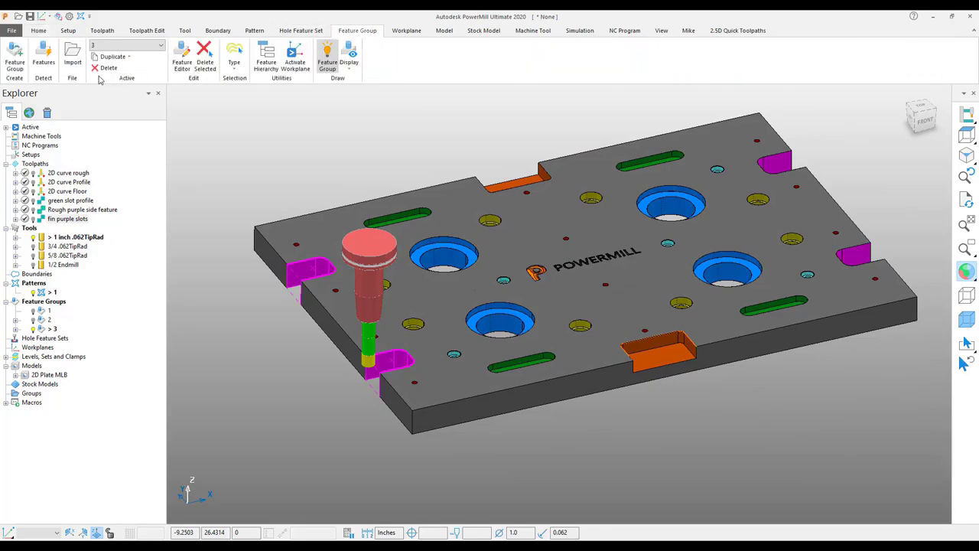
{"action": "left_click", "coordinate": [44, 63]}
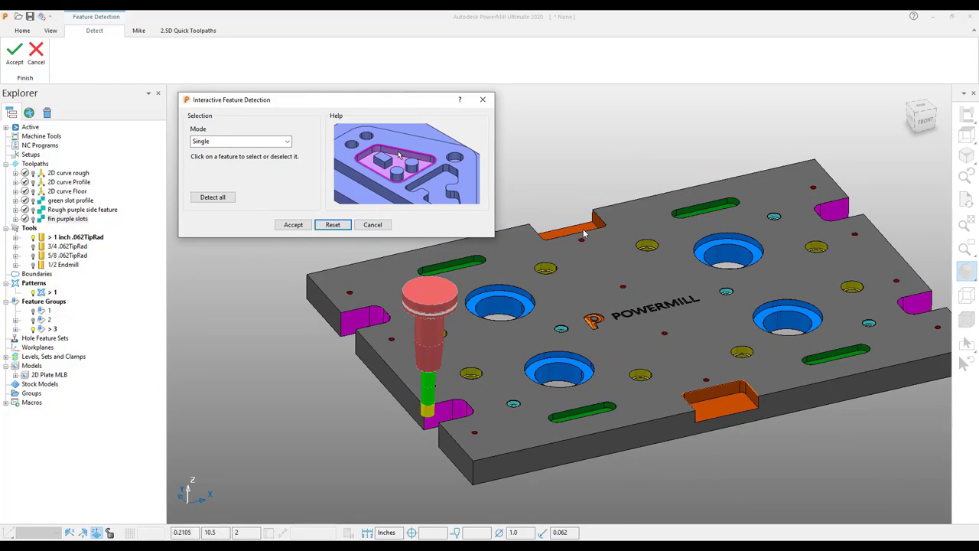
{"action": "left_click", "coordinate": [288, 142]}
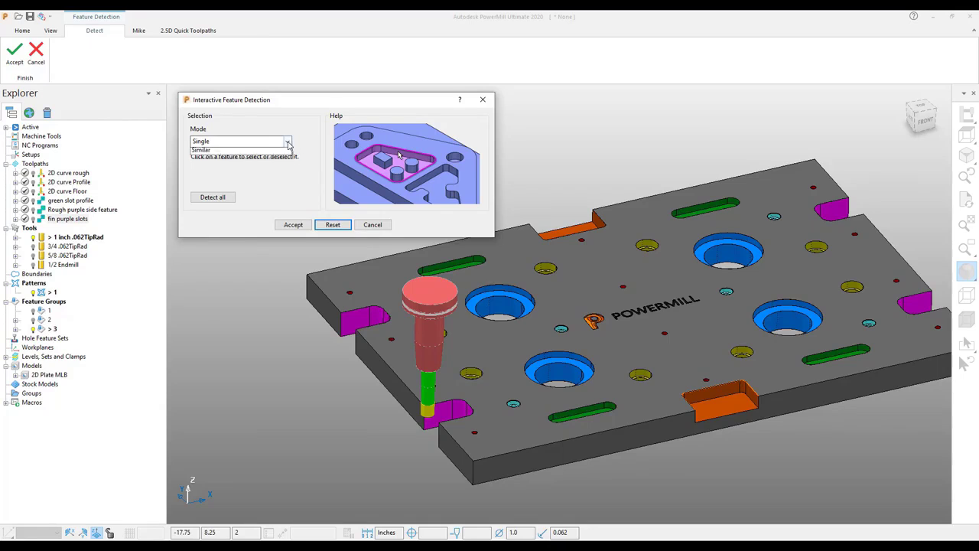
{"action": "left_click", "coordinate": [261, 170]}
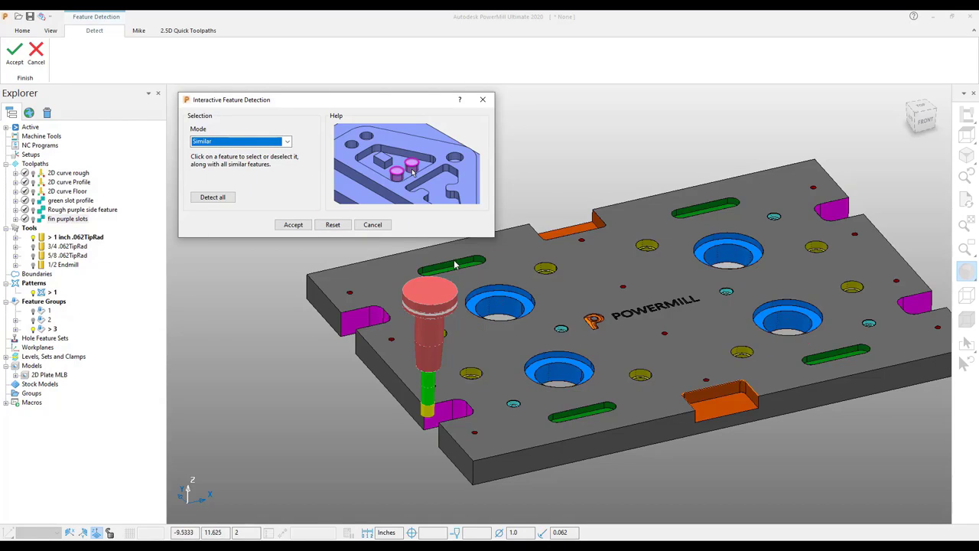
{"action": "left_click", "coordinate": [610, 405]}
{"action": "left_click", "coordinate": [288, 142]}
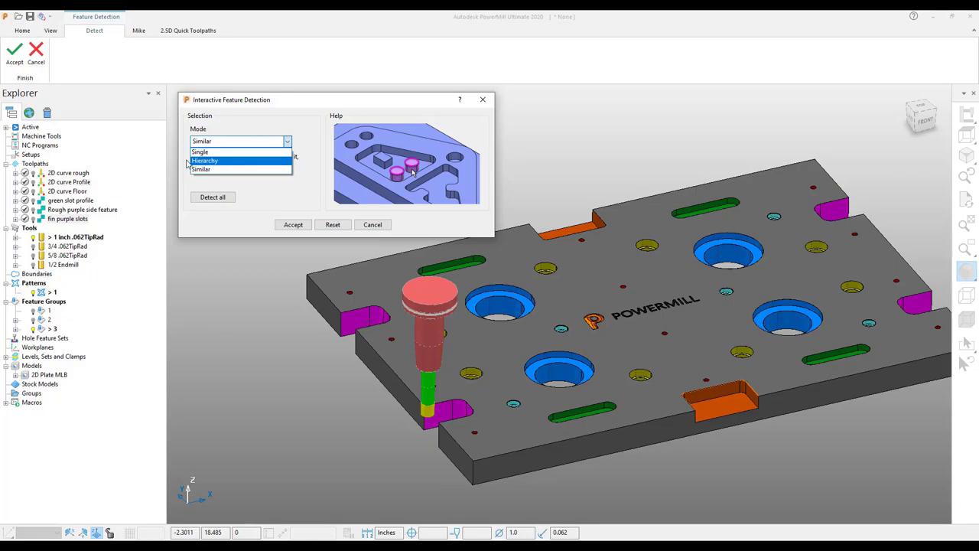
{"action": "left_click", "coordinate": [208, 161]}
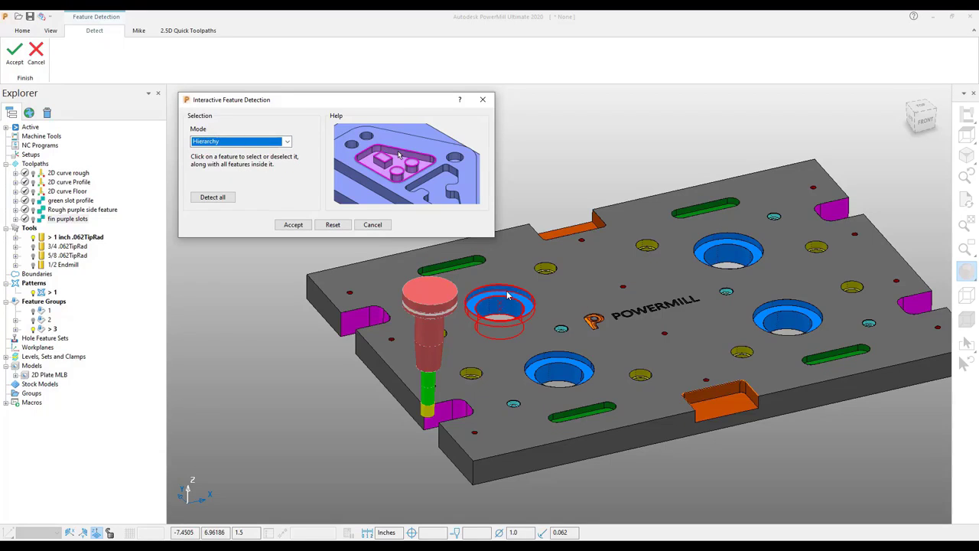
Select the four large blue stepped bores together with their inner features and accept the detection
{"action": "scroll", "coordinate": [507, 296], "scroll_direction": "up", "scroll_amount": 3}
{"action": "scroll", "coordinate": [579, 301], "scroll_direction": "down", "scroll_amount": 2}
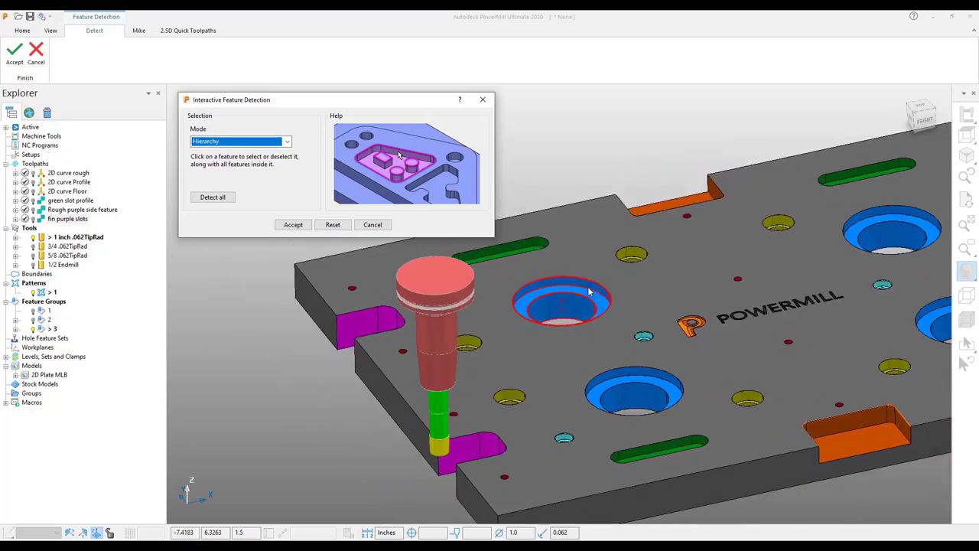
{"action": "scroll", "coordinate": [580, 308], "scroll_direction": "up", "scroll_amount": 1}
{"action": "scroll", "coordinate": [586, 309], "scroll_direction": "down", "scroll_amount": 2}
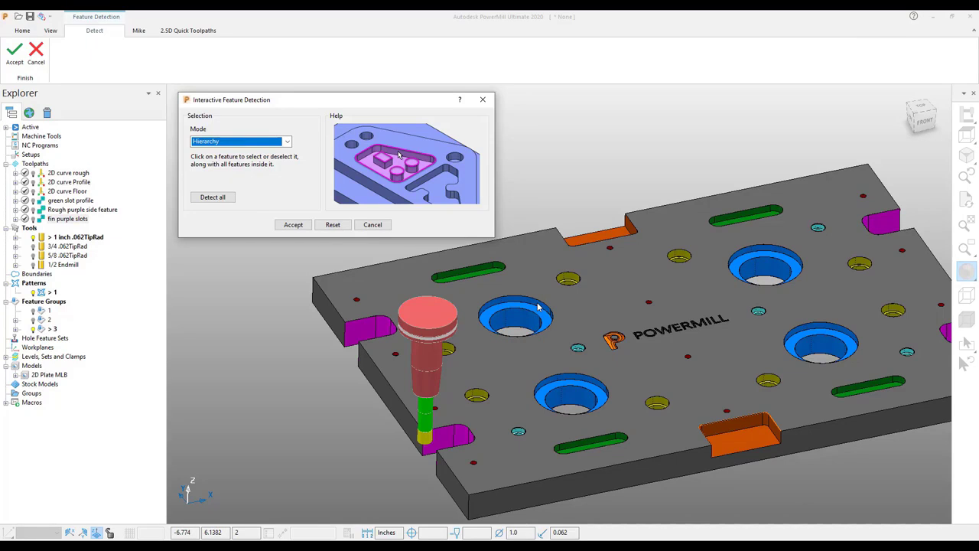
{"action": "scroll", "coordinate": [538, 307], "scroll_direction": "down", "scroll_amount": 2}
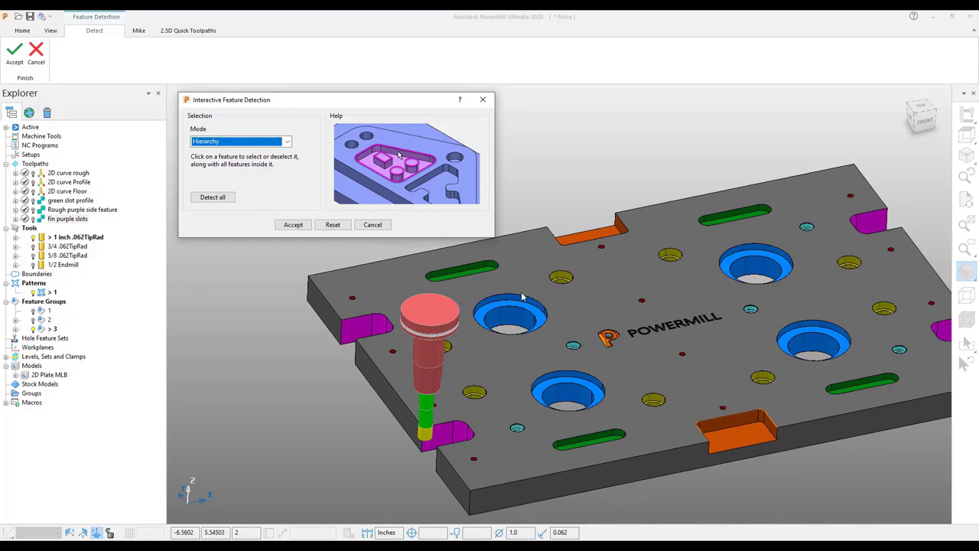
{"action": "left_click", "coordinate": [531, 301]}
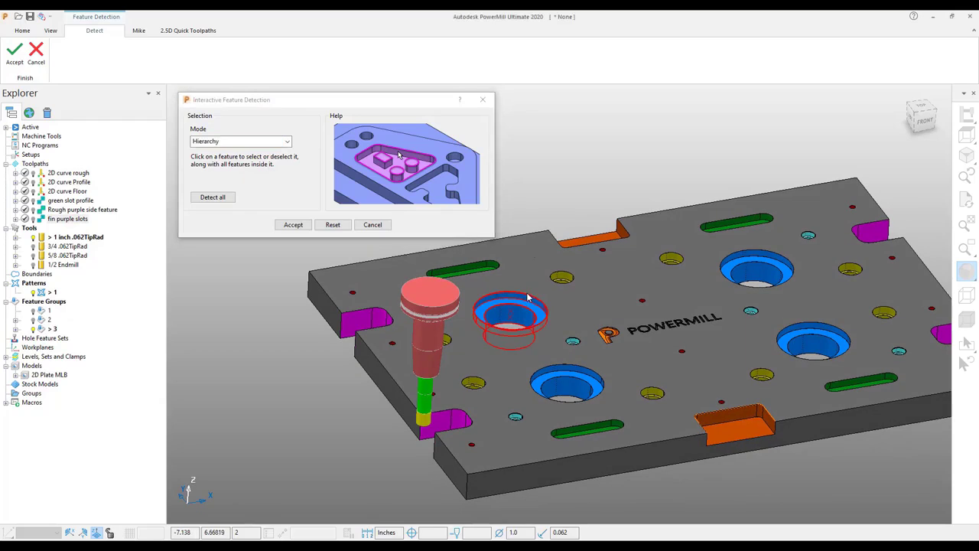
{"action": "middle_click_drag", "start_coordinate": [712, 278], "coordinate": [753, 251]}
{"action": "left_click", "coordinate": [754, 251]}
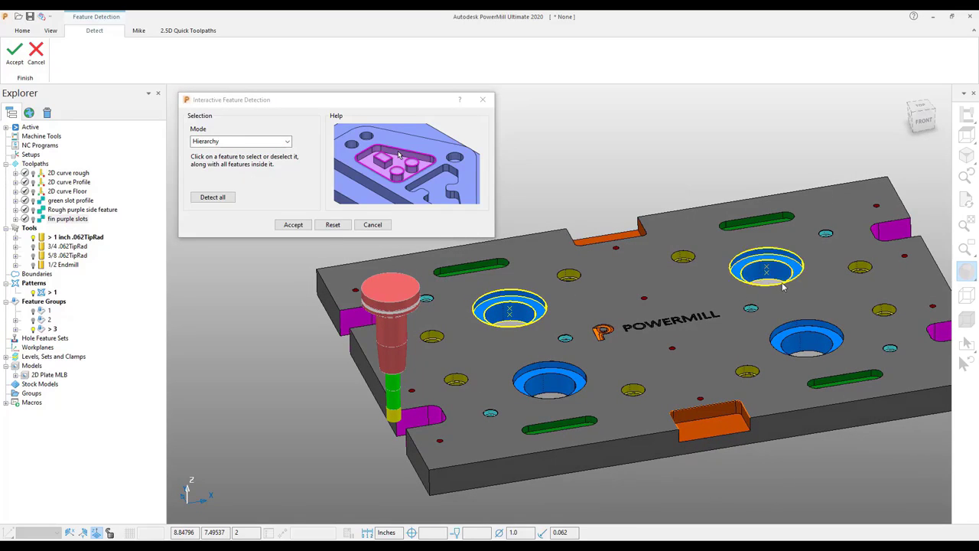
{"action": "left_click", "coordinate": [792, 335]}
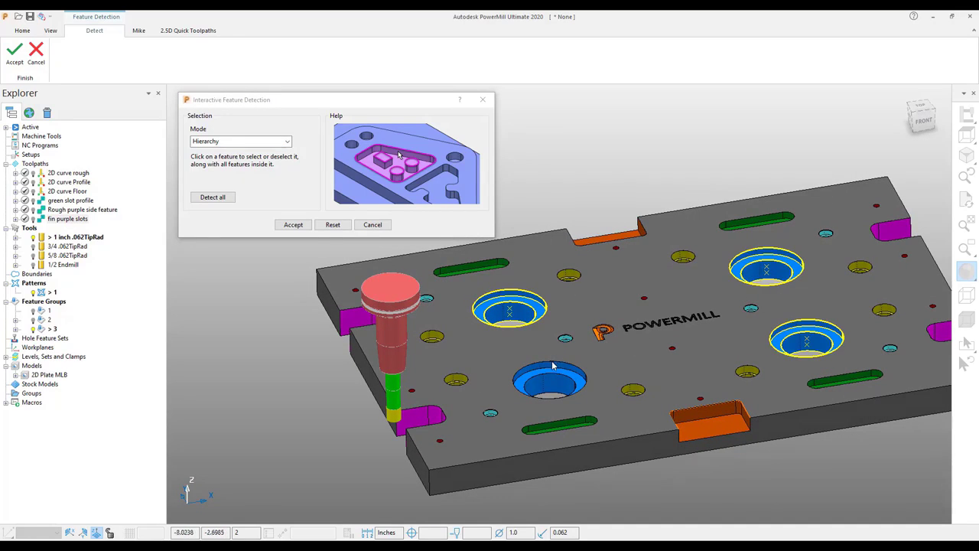
{"action": "left_click", "coordinate": [523, 370]}
{"action": "middle_click_drag", "start_coordinate": [523, 370], "coordinate": [535, 283]}
{"action": "left_click", "coordinate": [293, 224]}
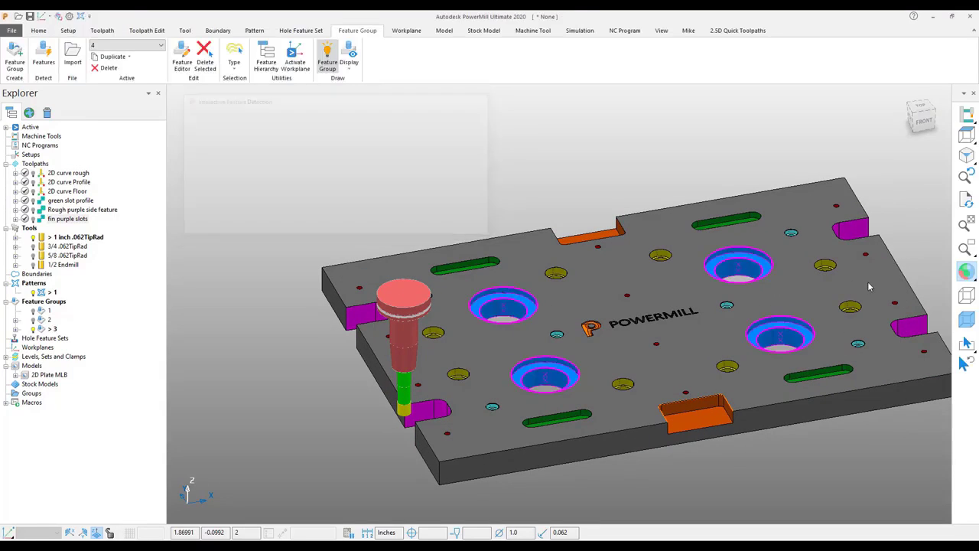
Examine the detected bore features with the model shading turned off, then restore the shaded plate
{"action": "middle_click_drag", "start_coordinate": [868, 283], "coordinate": [867, 294]}
{"action": "left_click", "coordinate": [965, 274]}
{"action": "mouse_move", "coordinate": [750, 280]}
{"action": "middle_mouse_down"}
{"action": "mouse_move", "coordinate": [750, 319]}
{"action": "mouse_move", "coordinate": [557, 414]}
{"action": "mouse_move", "coordinate": [528, 394]}
{"action": "mouse_move", "coordinate": [626, 409]}
{"action": "mouse_move", "coordinate": [640, 387]}
{"action": "mouse_move", "coordinate": [622, 384]}
{"action": "middle_mouse_up"}
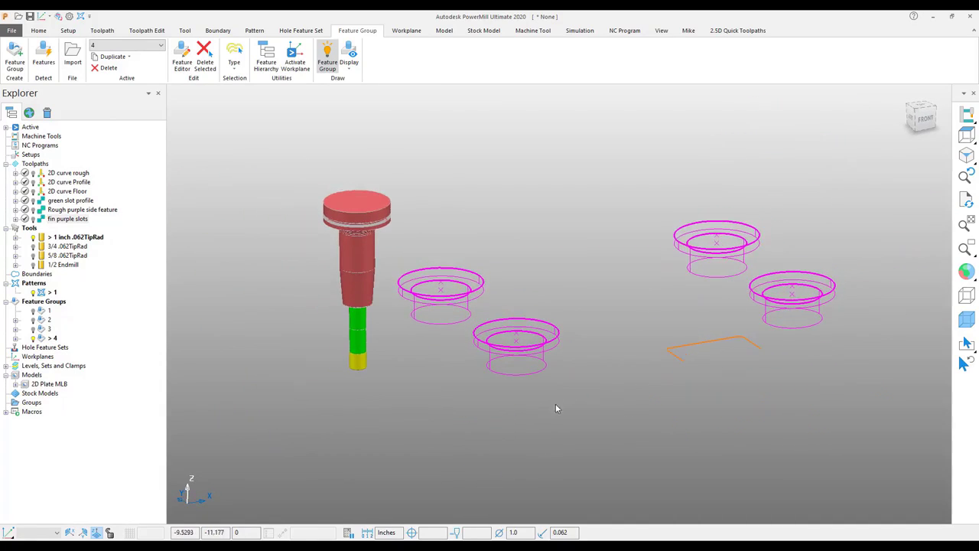
{"action": "middle_click_drag", "start_coordinate": [556, 408], "coordinate": [531, 411]}
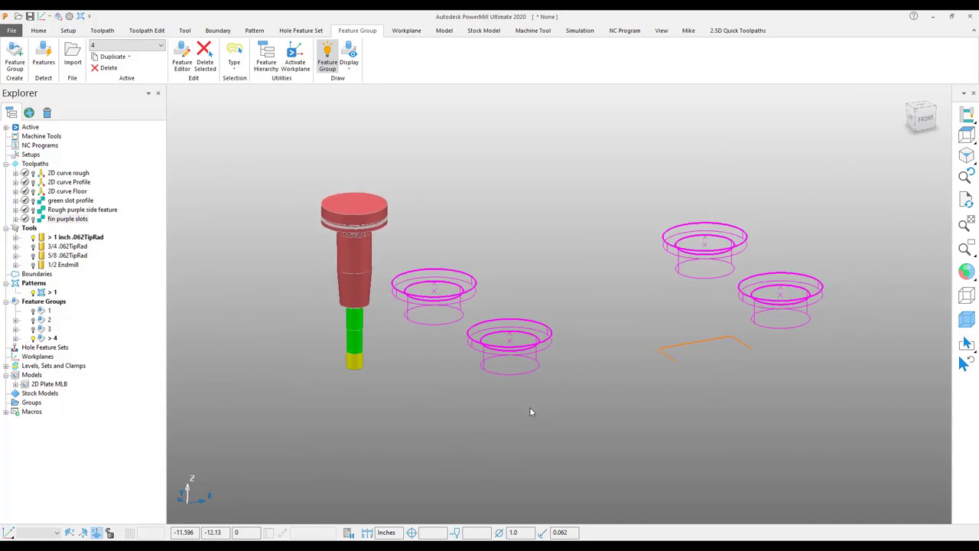
{"action": "left_click", "coordinate": [966, 272]}
Create a Feature Pocket Area Clearance toolpath for the four large bores
{"action": "left_click", "coordinate": [38, 30]}
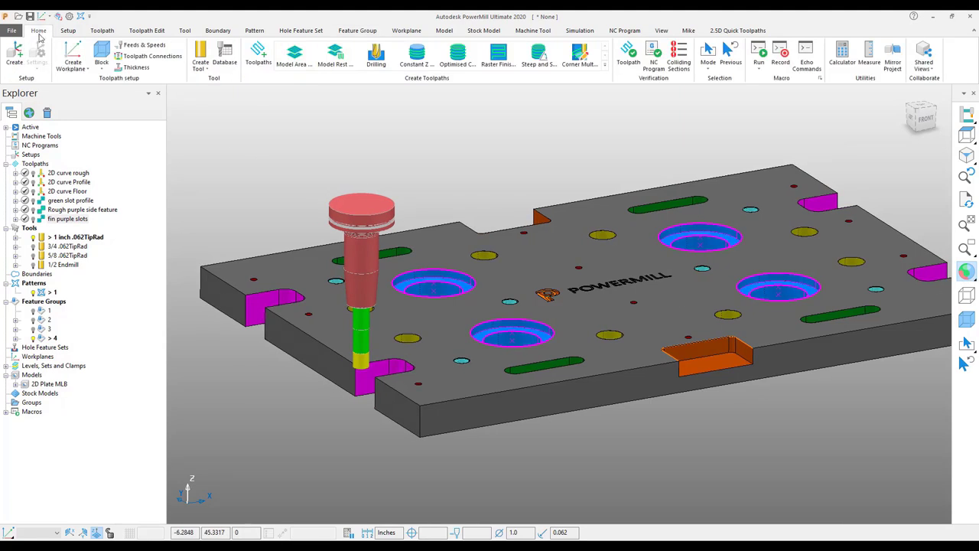
{"action": "left_click", "coordinate": [259, 55]}
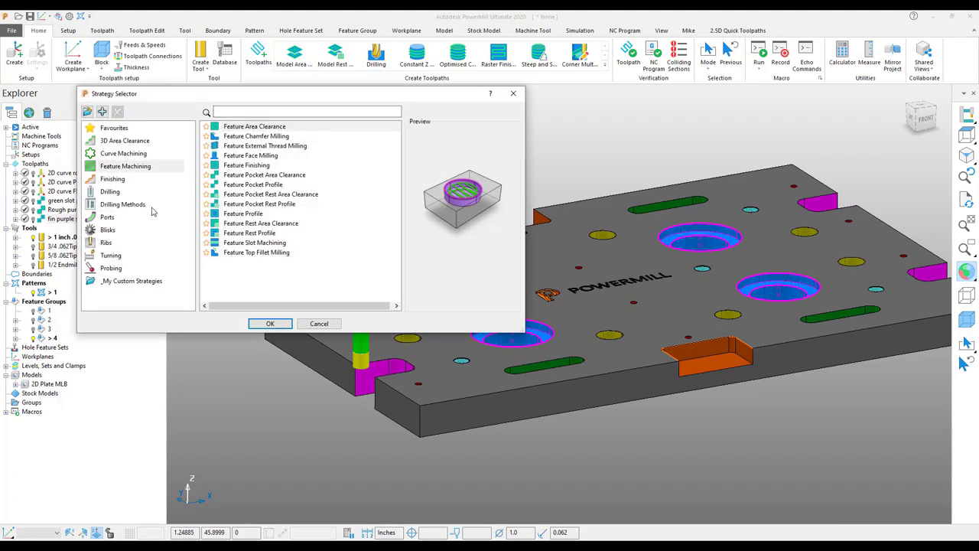
{"action": "left_click", "coordinate": [123, 167]}
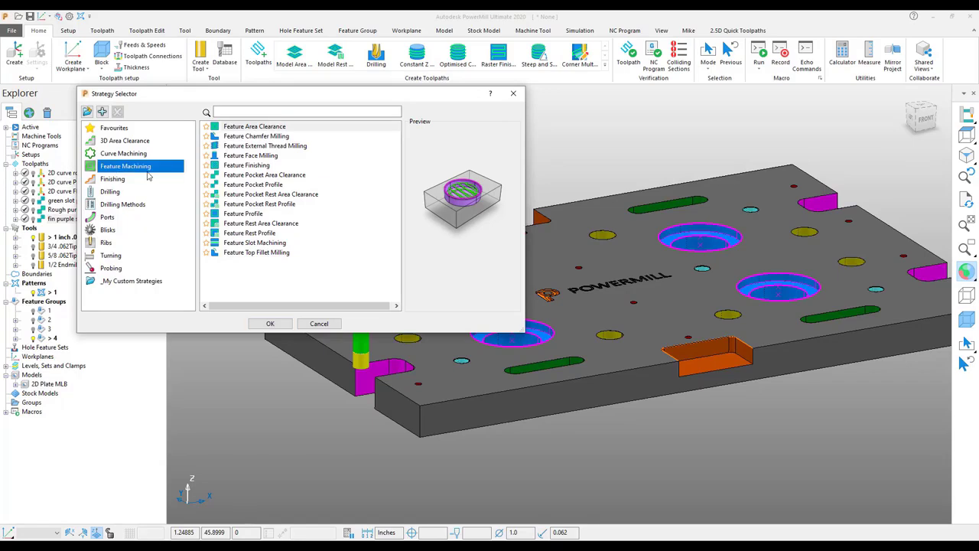
{"action": "left_click", "coordinate": [278, 175]}
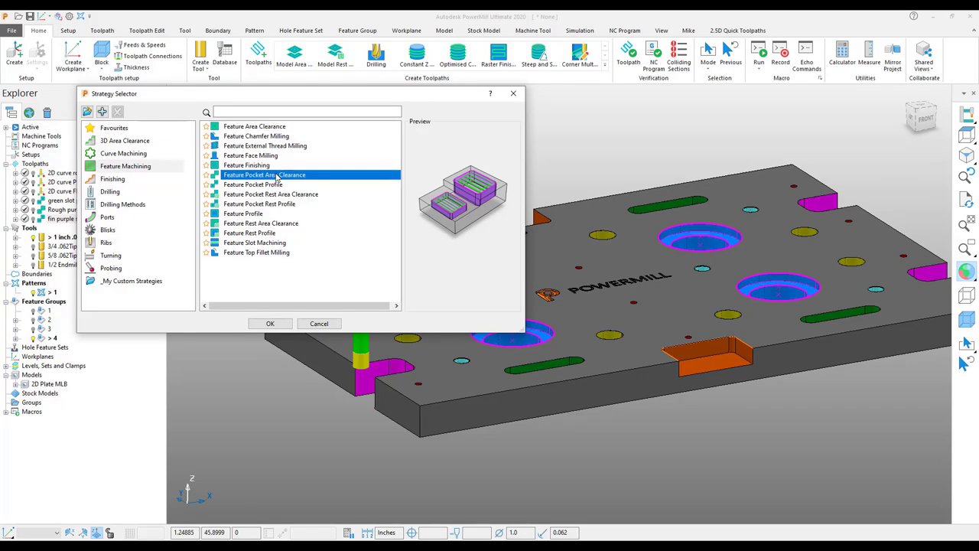
{"action": "left_click", "coordinate": [271, 325]}
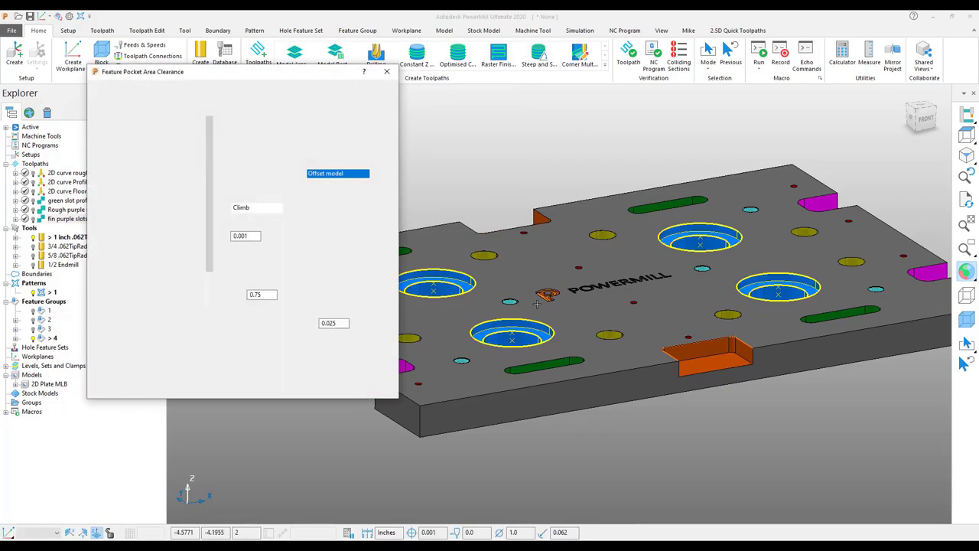
Set the clearance style to Offset all and the area cut direction to Climb
{"action": "left_click", "coordinate": [360, 174]}
{"action": "left_click", "coordinate": [335, 202]}
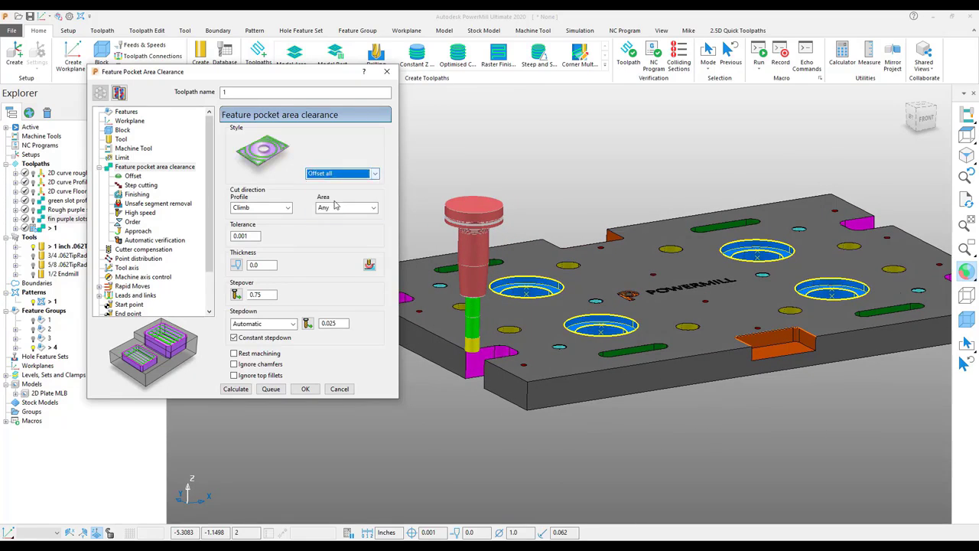
{"action": "left_click", "coordinate": [343, 210]}
{"action": "left_click", "coordinate": [344, 209]}
{"action": "left_click", "coordinate": [344, 209]}
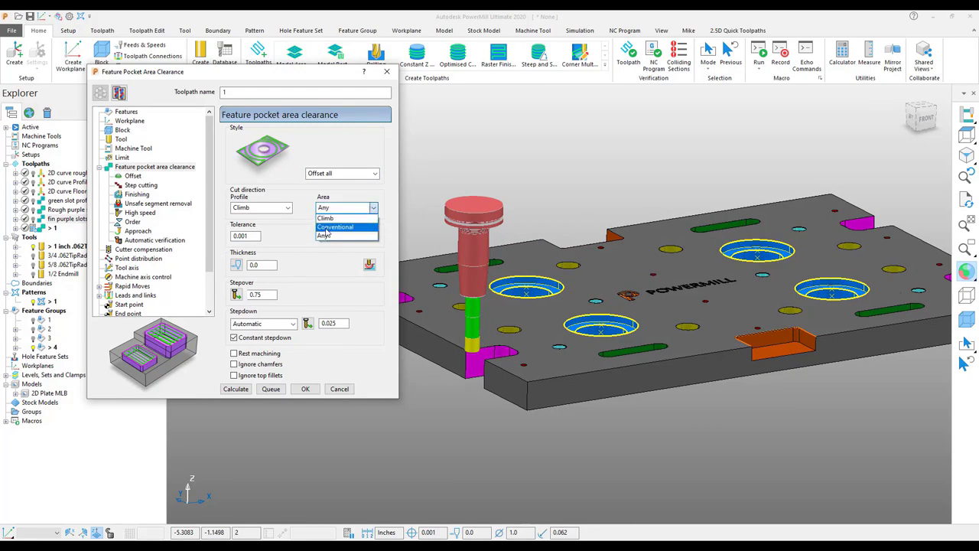
{"action": "left_click", "coordinate": [323, 223]}
Check the stepover, stepdown and offset settings, then calculate the bore roughing toolpath
{"action": "double_click", "coordinate": [264, 294]}
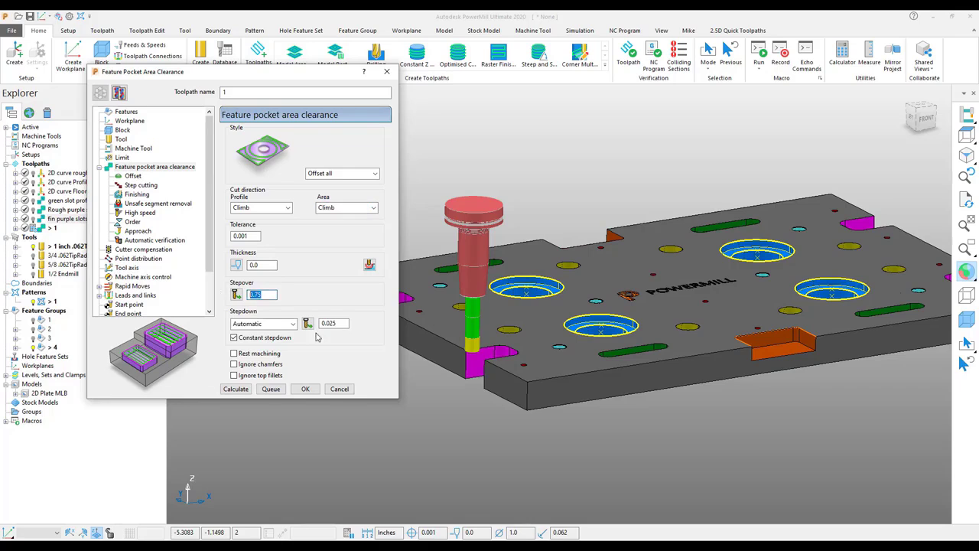
{"action": "left_click", "coordinate": [339, 325]}
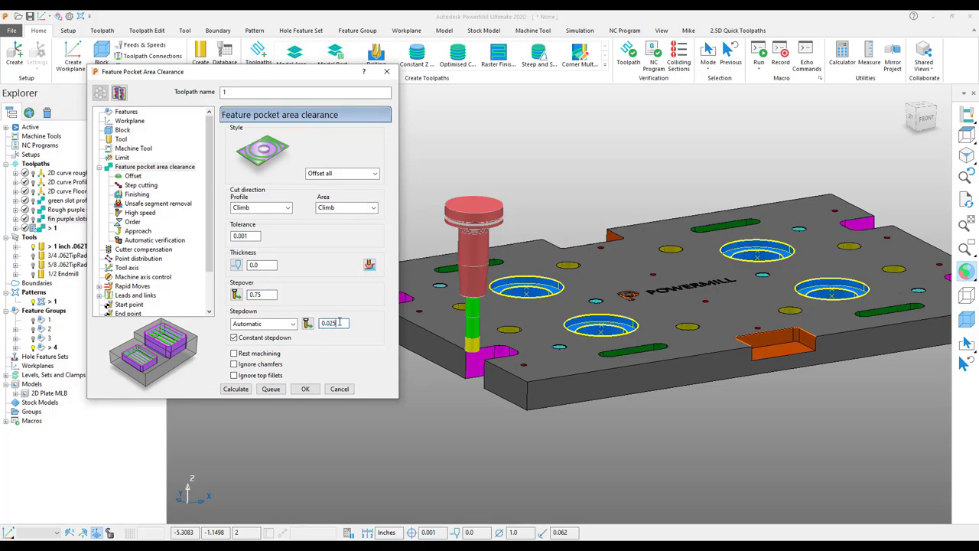
{"action": "left_click", "coordinate": [134, 176]}
{"action": "left_click", "coordinate": [142, 171]}
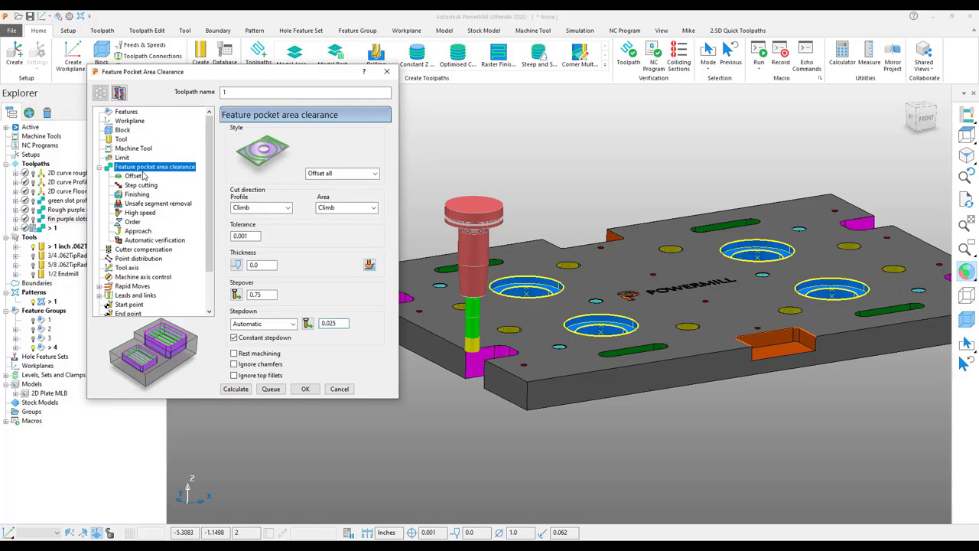
{"action": "left_click", "coordinate": [237, 389]}
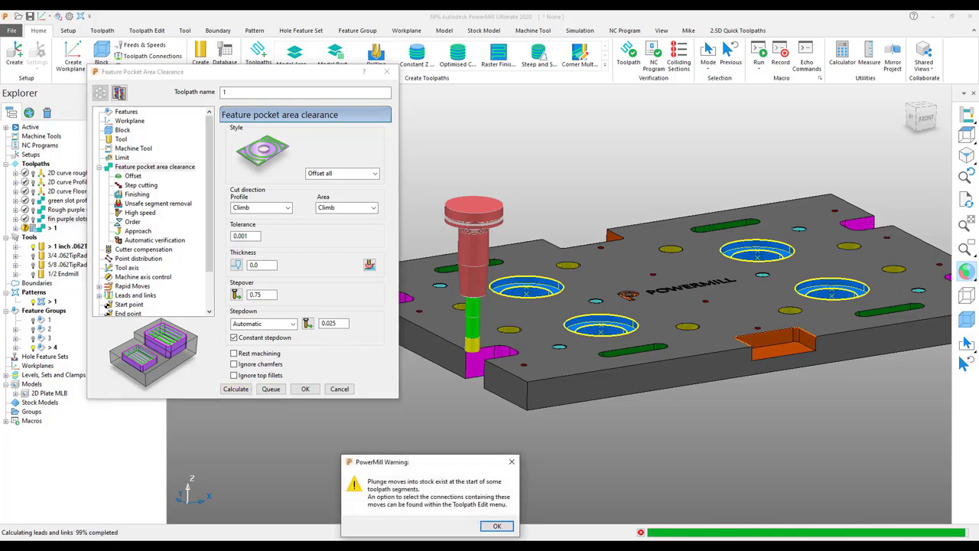
{"action": "left_click", "coordinate": [496, 527]}
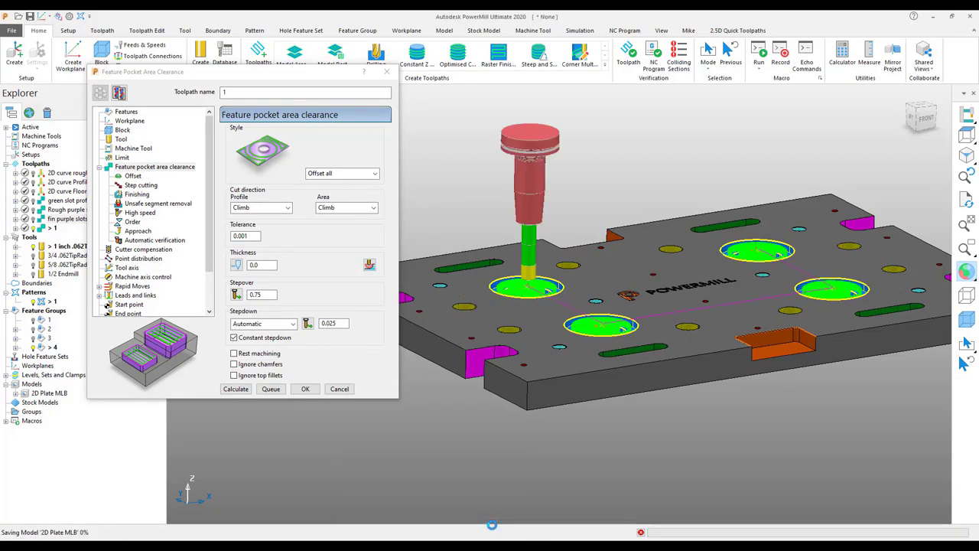
Inspect the roughing toolpath in all four bores with the model shading turned off, then restore the shading
{"action": "left_click", "coordinate": [967, 271]}
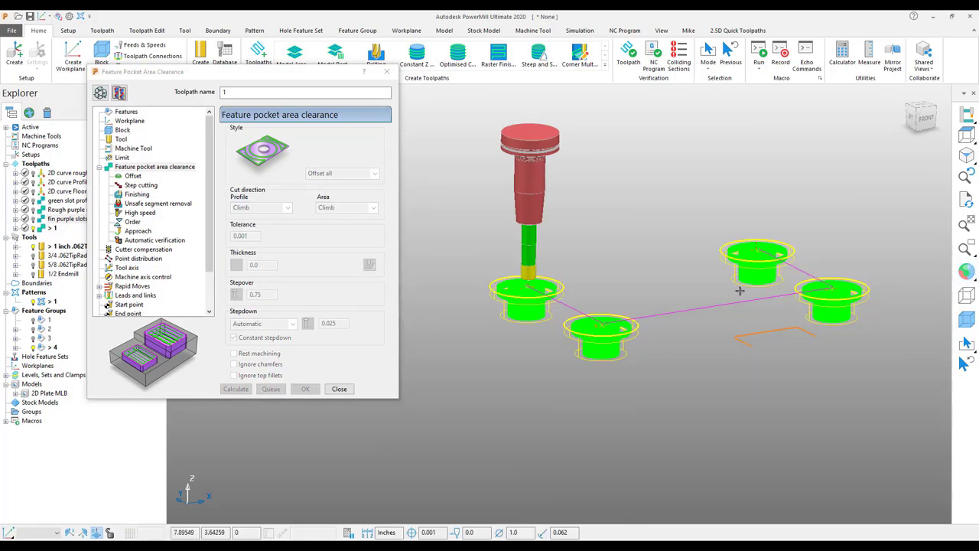
{"action": "mouse_move", "coordinate": [739, 291]}
{"action": "middle_mouse_down"}
{"action": "mouse_move", "coordinate": [721, 319]}
{"action": "mouse_move", "coordinate": [720, 352]}
{"action": "mouse_move", "coordinate": [742, 356]}
{"action": "mouse_move", "coordinate": [649, 398]}
{"action": "mouse_move", "coordinate": [822, 360]}
{"action": "mouse_move", "coordinate": [965, 277]}
{"action": "middle_mouse_up"}
{"action": "scroll", "coordinate": [723, 354], "scroll_direction": "down", "scroll_amount": 2}
{"action": "scroll", "coordinate": [649, 399], "scroll_direction": "up", "scroll_amount": 5}
{"action": "left_click", "coordinate": [965, 274]}
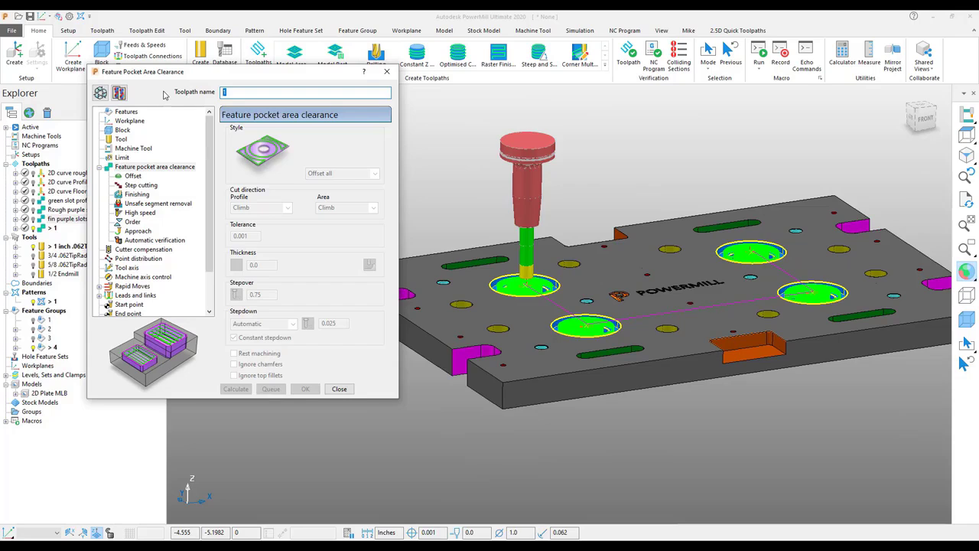
Name the clearance toolpath "rough large bore" and close its dialog
{"action": "type", "text": "rough lo"}
{"action": "type", "text": "r"}
{"action": "key", "text": "BackSpace"}
{"action": "key", "text": "BackSpace"}
{"action": "type", "text": "arge bore"}
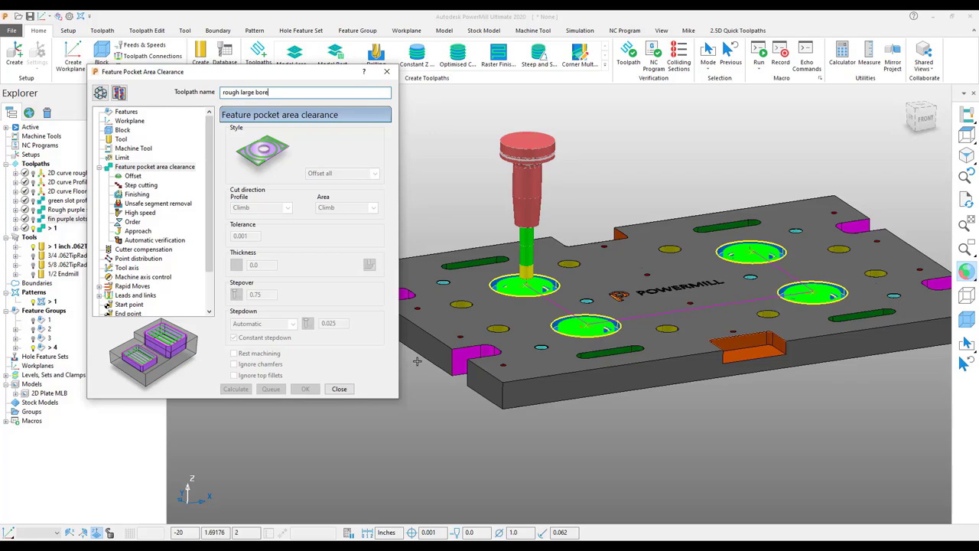
{"action": "left_click", "coordinate": [339, 389]}
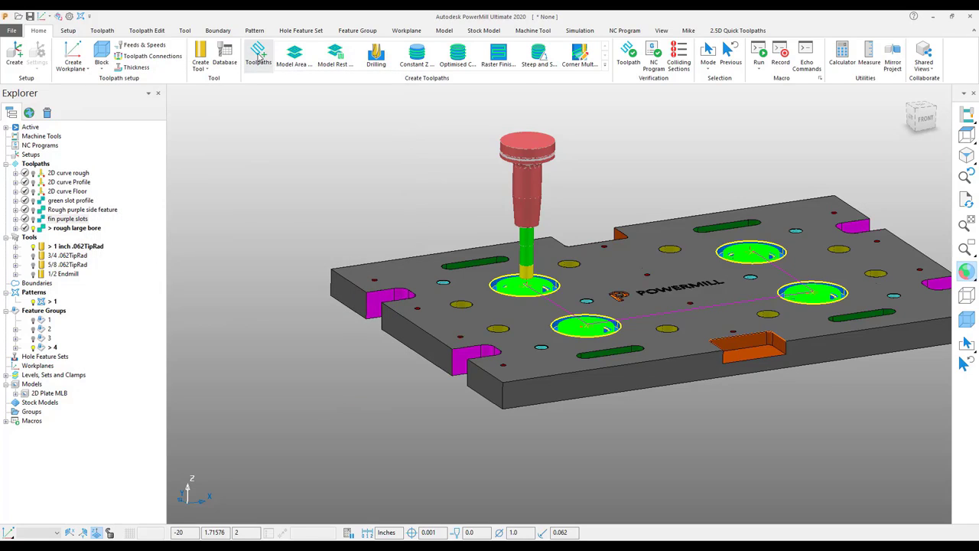
Create a Feature Pocket Profile toolpath named "fin large bore", calculate it and close its dialog
{"action": "left_click", "coordinate": [259, 55]}
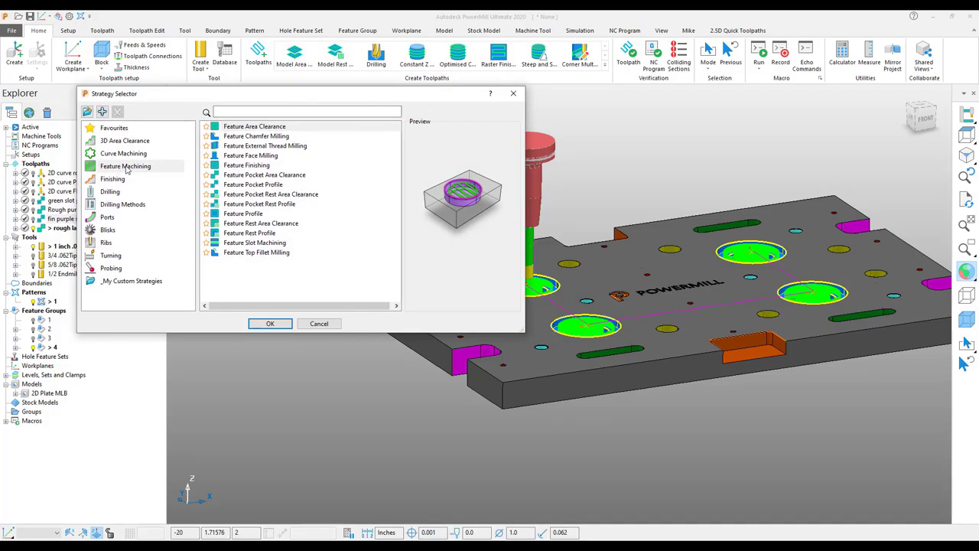
{"action": "left_click", "coordinate": [261, 186]}
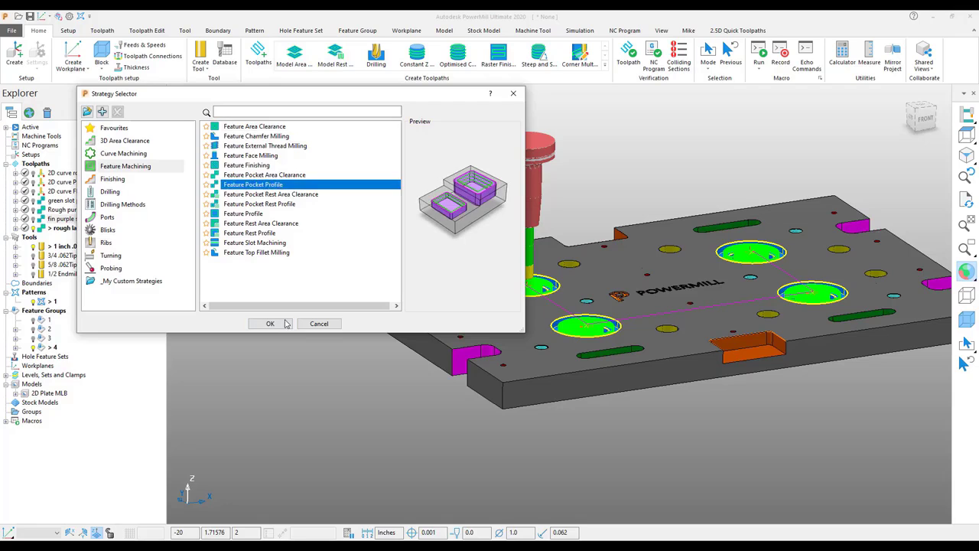
{"action": "left_click", "coordinate": [270, 323]}
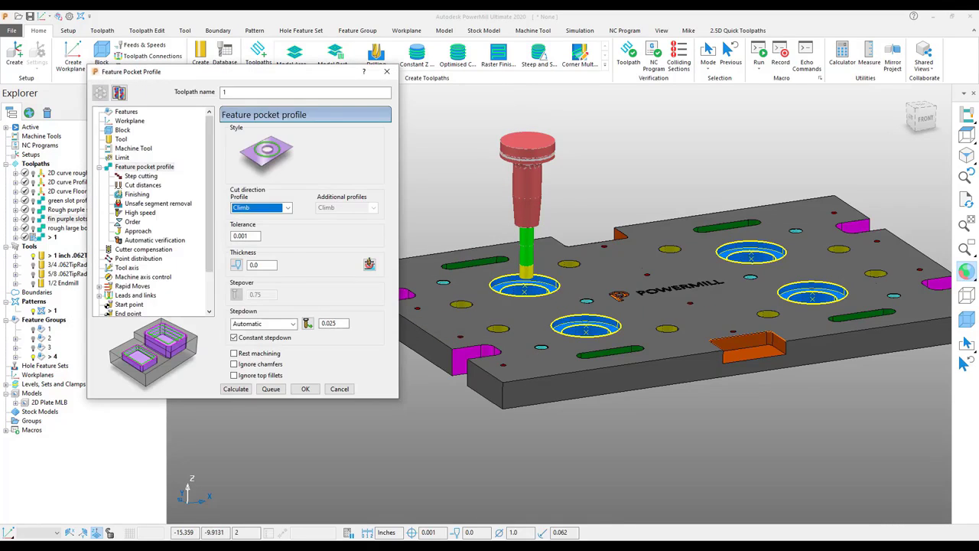
{"action": "left_click_drag", "start_coordinate": [233, 93], "coordinate": [162, 98]}
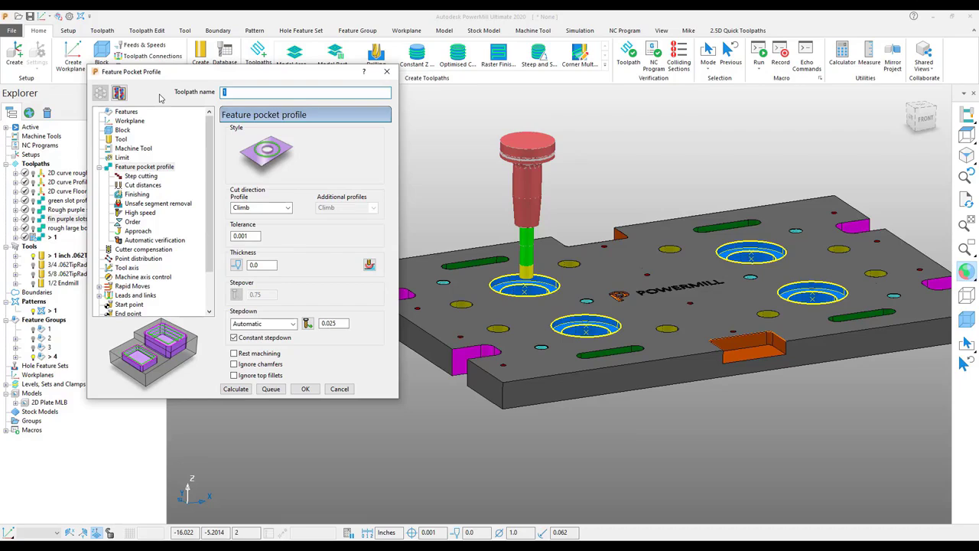
{"action": "type", "text": "fin large v"}
{"action": "type", "text": "ore"}
{"action": "left_click", "coordinate": [236, 390]}
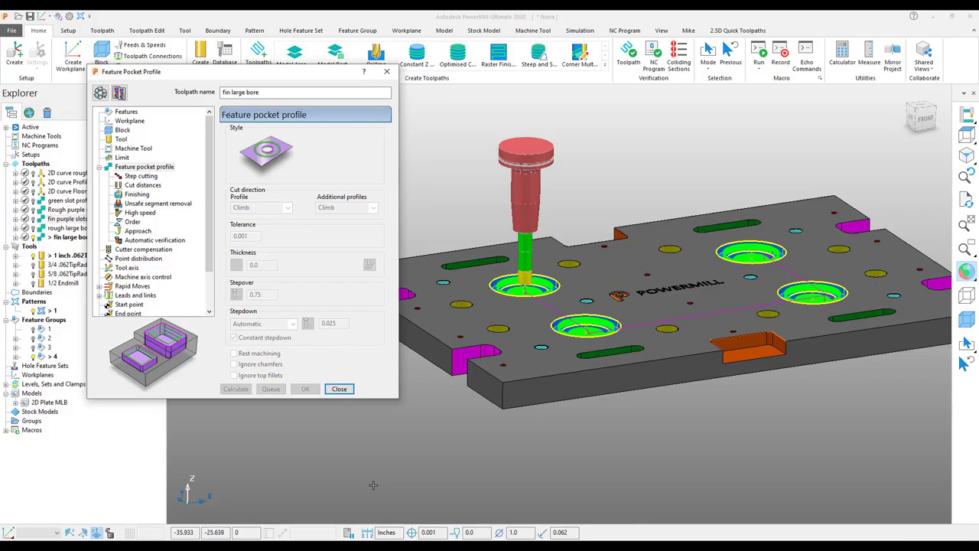
{"action": "left_click", "coordinate": [341, 389]}
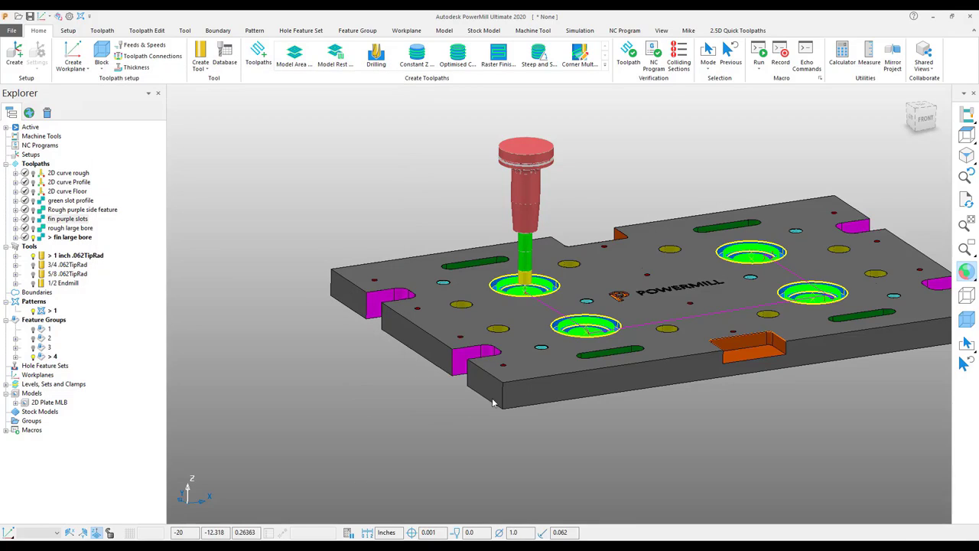
Examine the bore finishing toolpath from several angles, including on the unshaded wireframe model, then leave the curve editor without accepting
{"action": "middle_click_drag", "start_coordinate": [349, 393], "coordinate": [556, 417]}
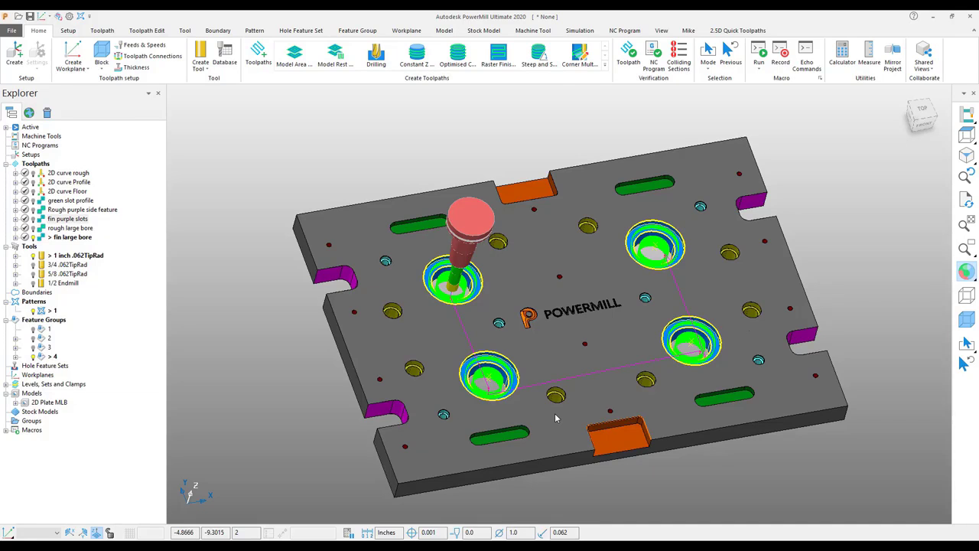
{"action": "scroll", "coordinate": [557, 417], "scroll_direction": "up", "scroll_amount": 5}
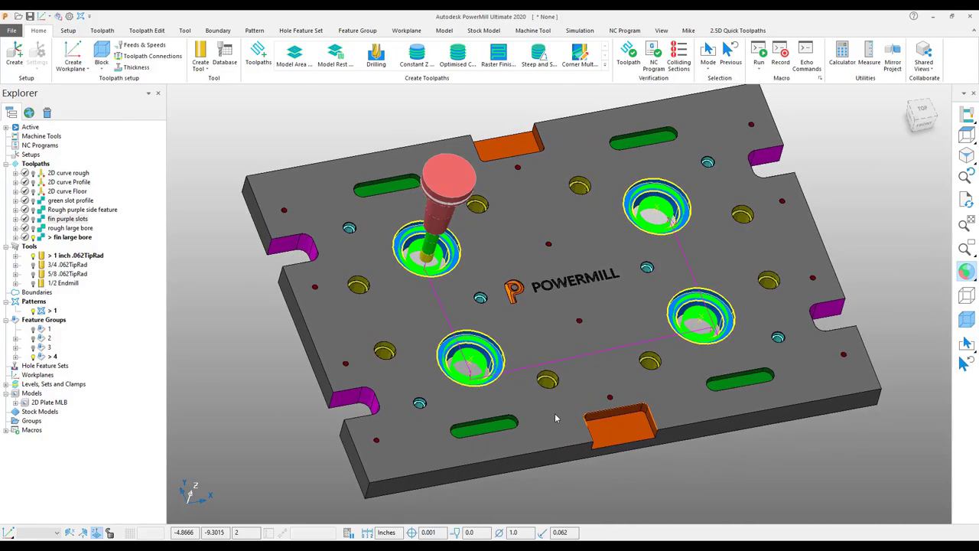
{"action": "middle_click_drag", "start_coordinate": [555, 414], "coordinate": [557, 416]}
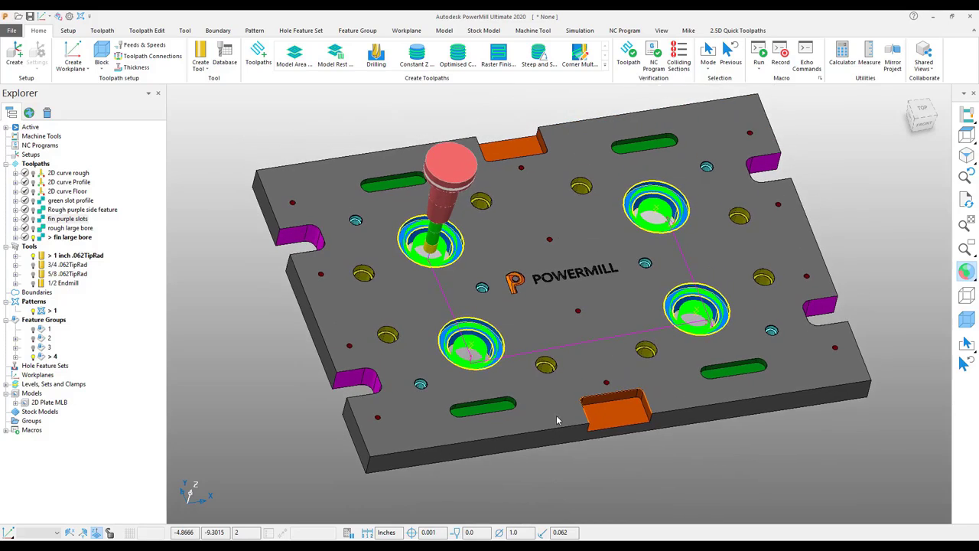
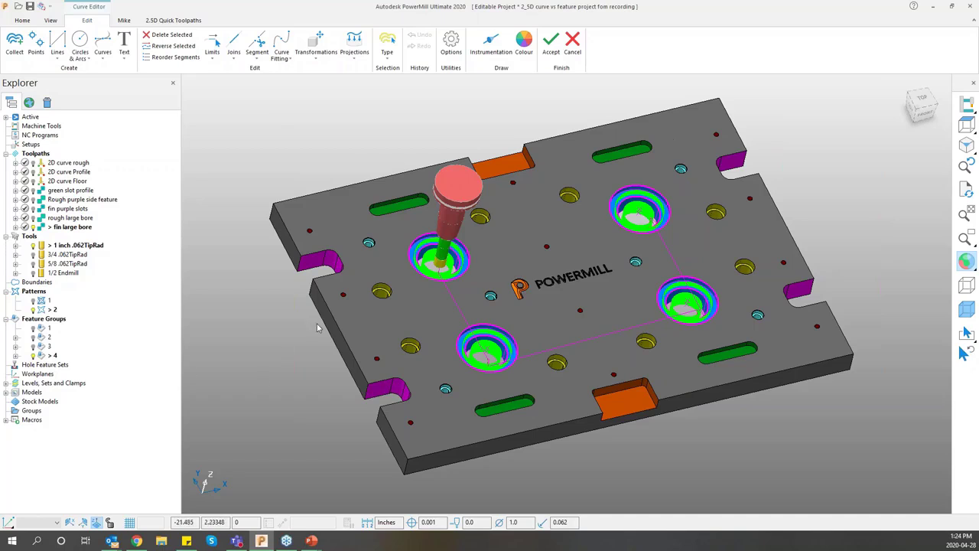
{"action": "left_click", "coordinate": [970, 268]}
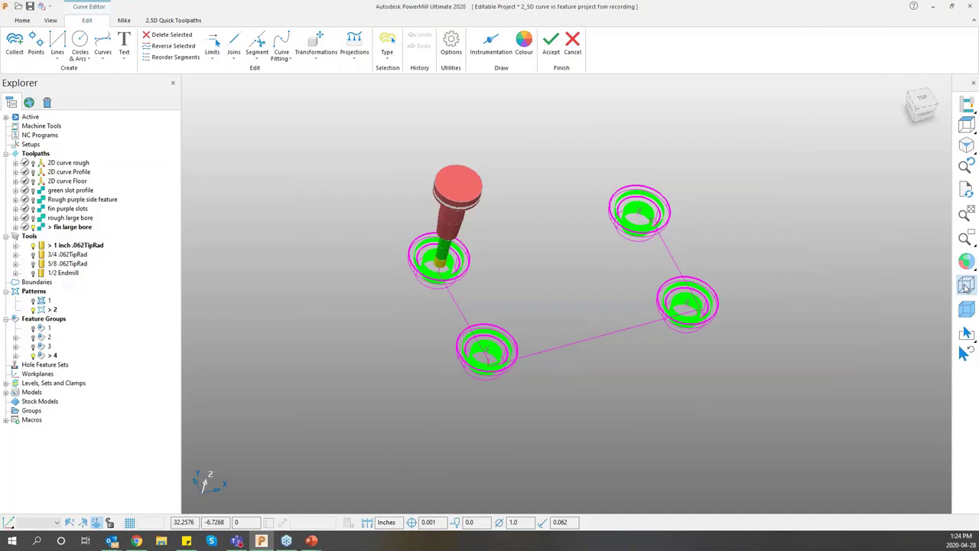
{"action": "left_click", "coordinate": [968, 285]}
{"action": "scroll", "coordinate": [503, 280], "scroll_direction": "up", "scroll_amount": 5}
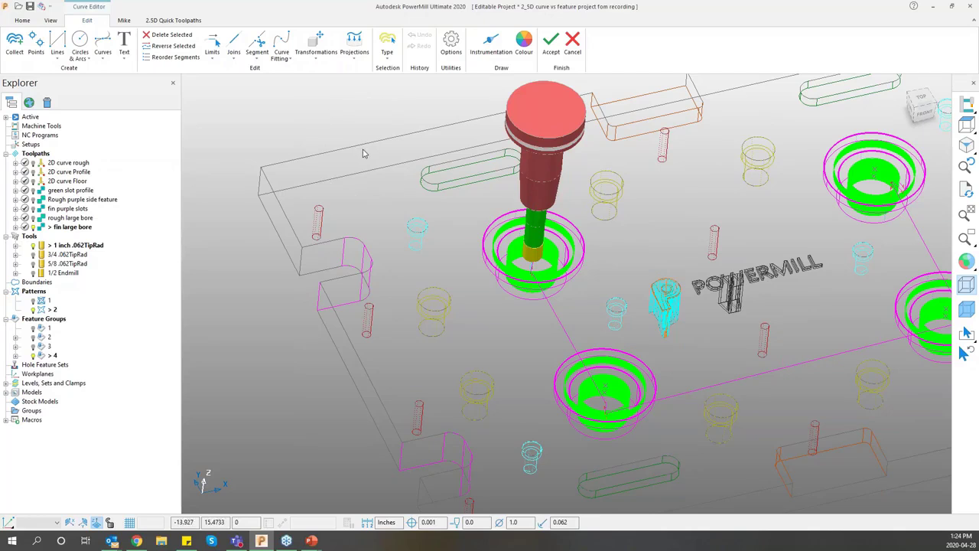
{"action": "middle_click_drag", "start_coordinate": [364, 153], "coordinate": [319, 293]}
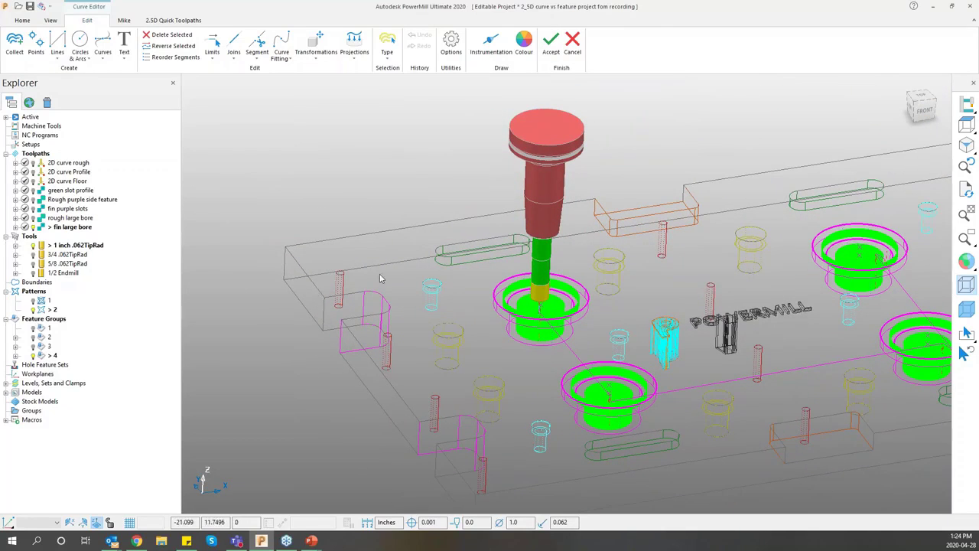
{"action": "left_click", "coordinate": [572, 42]}
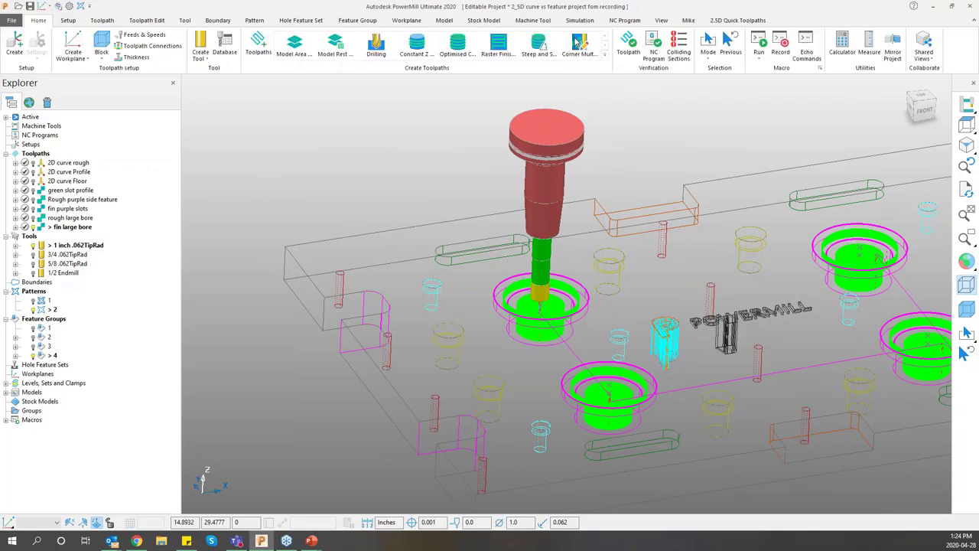
Look at the sources available for inserting curves into pattern 2, without choosing one
{"action": "left_click", "coordinate": [50, 309]}
{"action": "right_click", "coordinate": [48, 309]}
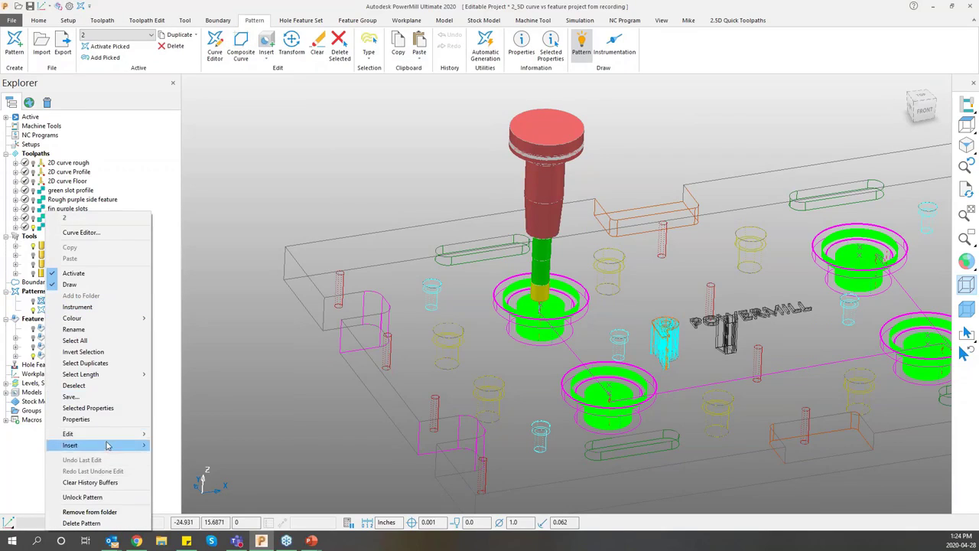
{"action": "mouse_move", "coordinate": [107, 446]}
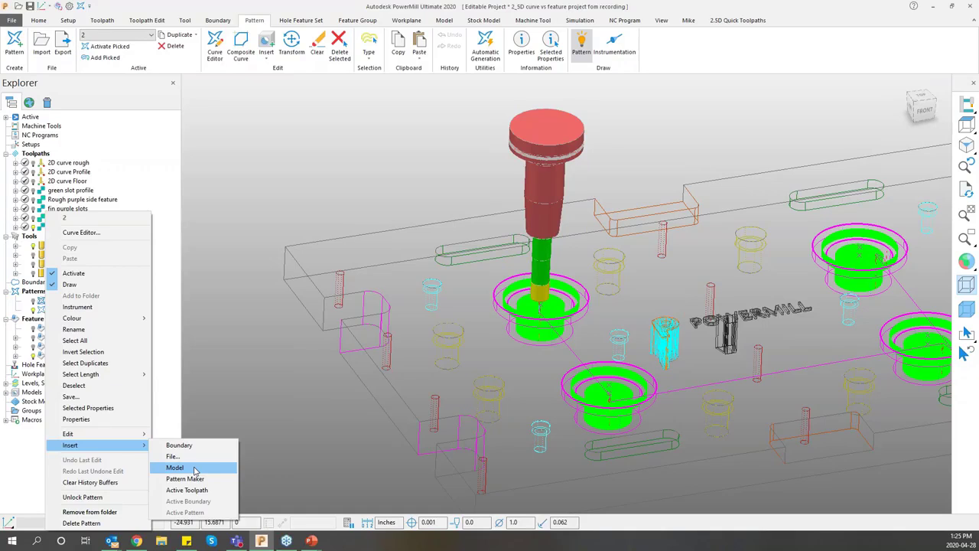
{"action": "left_click", "coordinate": [244, 386]}
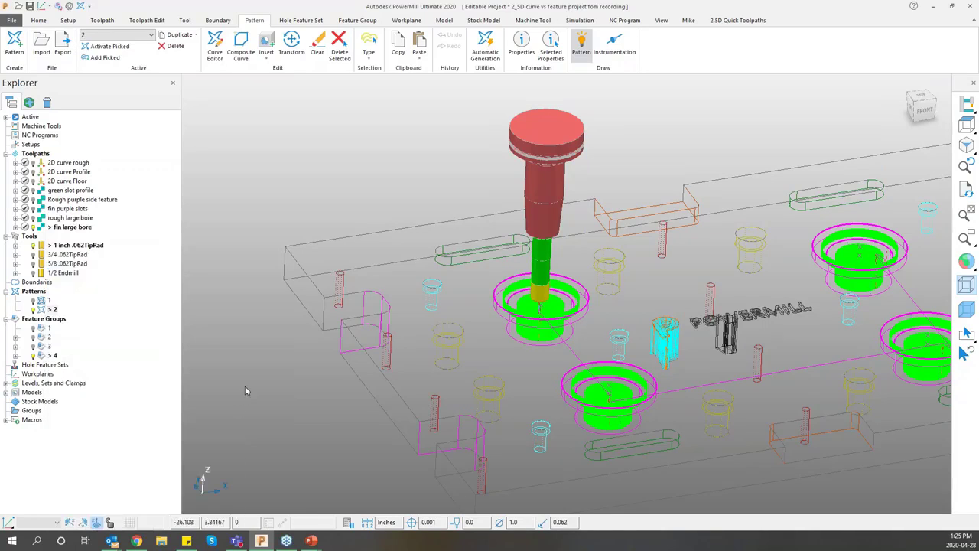
Restore the shaded display of the plate with the wireframe turned off
{"action": "left_click", "coordinate": [966, 262]}
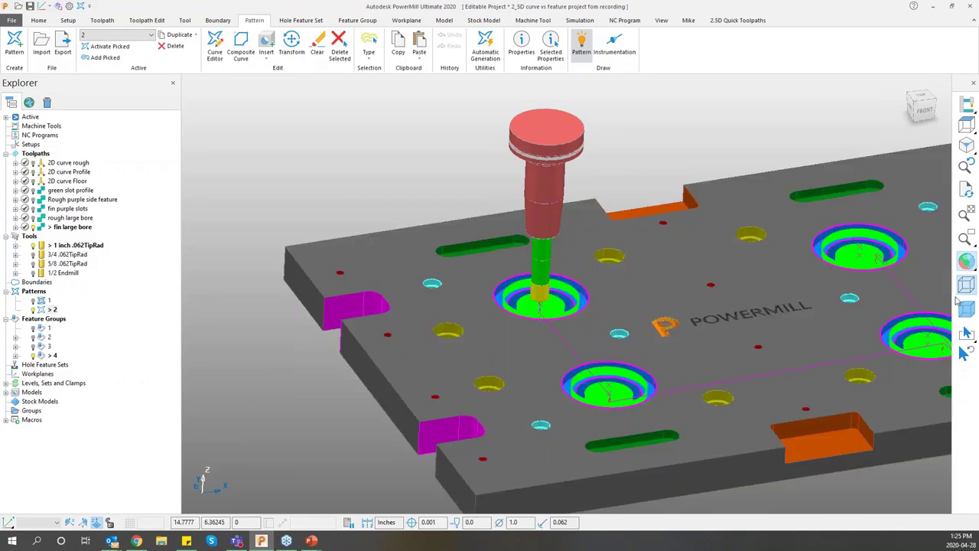
{"action": "scroll", "coordinate": [903, 331], "scroll_direction": "down", "scroll_amount": 4}
{"action": "middle_click_drag", "start_coordinate": [903, 330], "coordinate": [680, 370]}
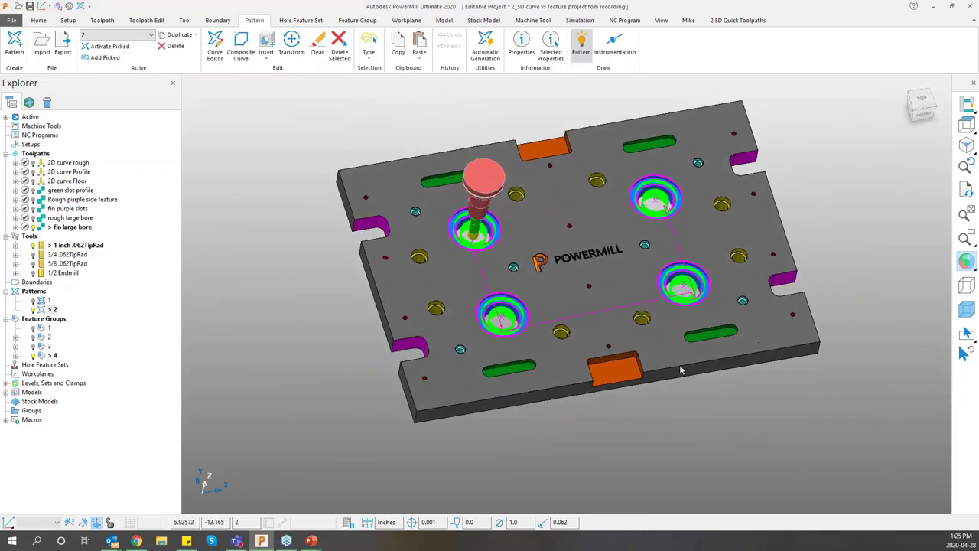
{"action": "middle_click_drag", "start_coordinate": [634, 392], "coordinate": [617, 352], "text": "shift"}
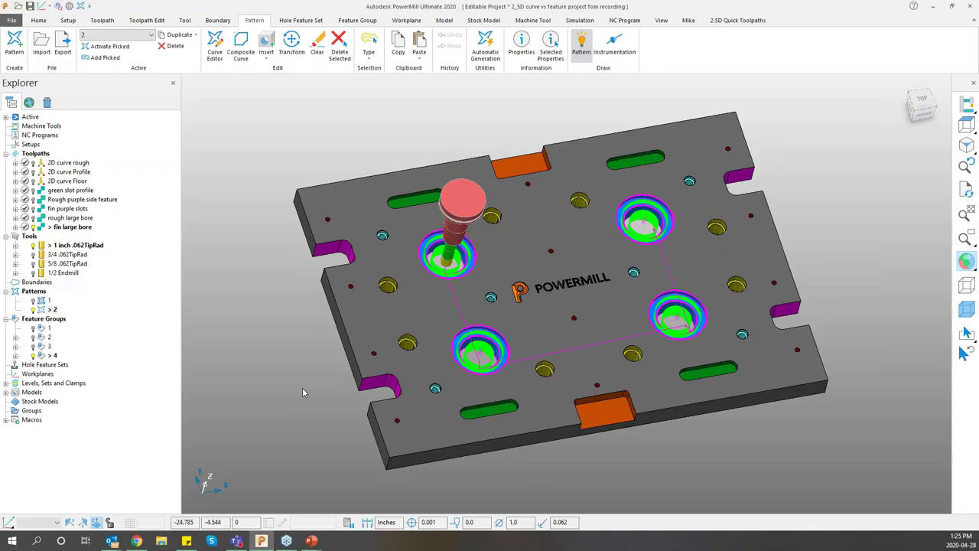
Create an individual NC program from the "fin large bore" toolpath and open its settings
{"action": "right_click", "coordinate": [77, 228]}
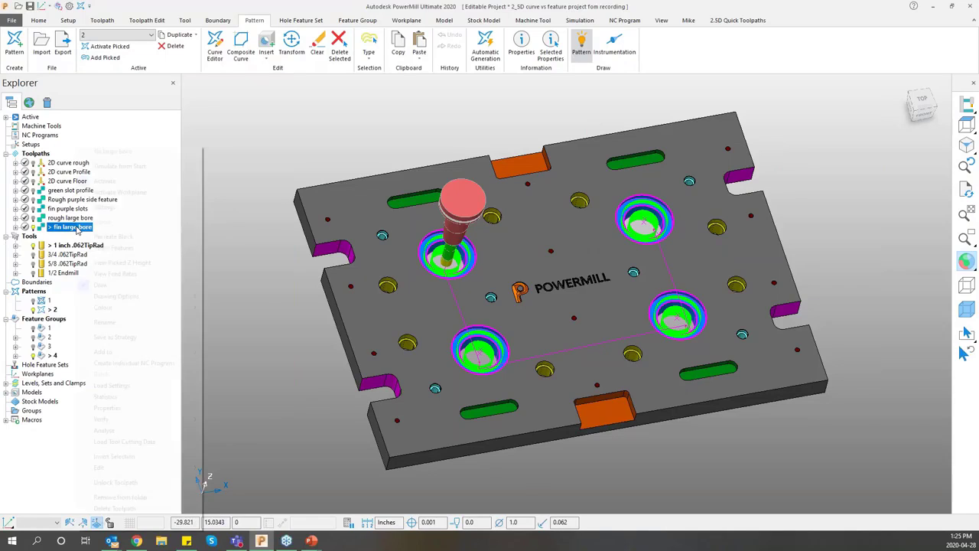
{"action": "left_click", "coordinate": [124, 363]}
{"action": "left_click", "coordinate": [6, 136]}
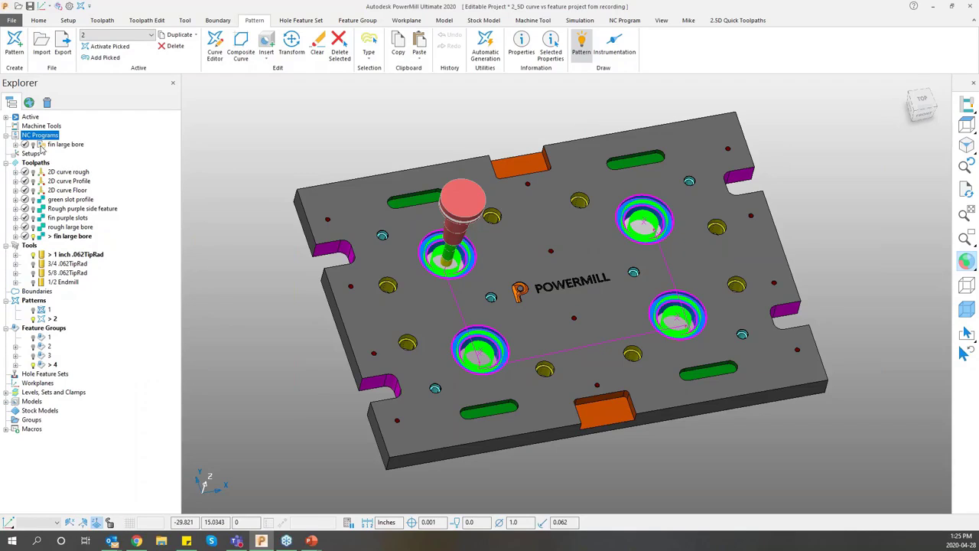
{"action": "right_click", "coordinate": [51, 147]}
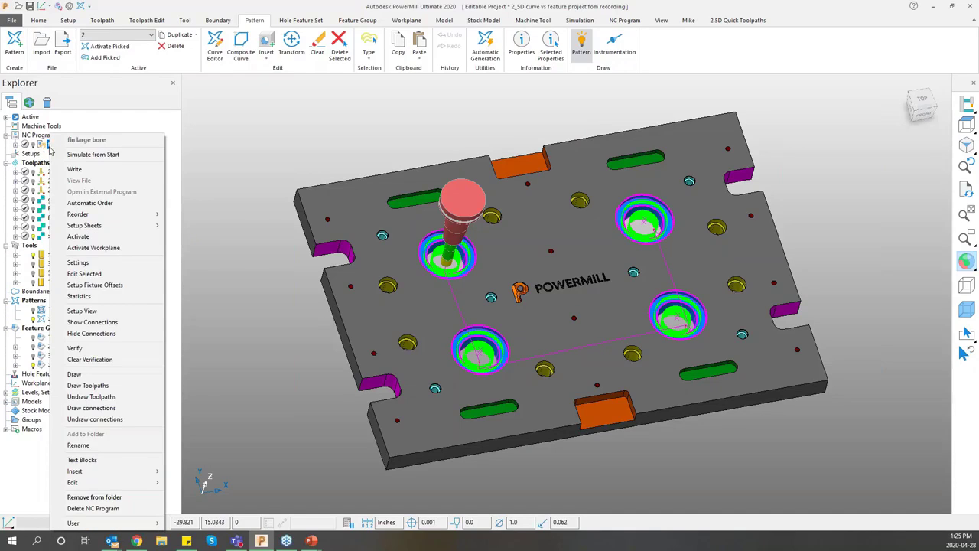
{"action": "left_click", "coordinate": [109, 263]}
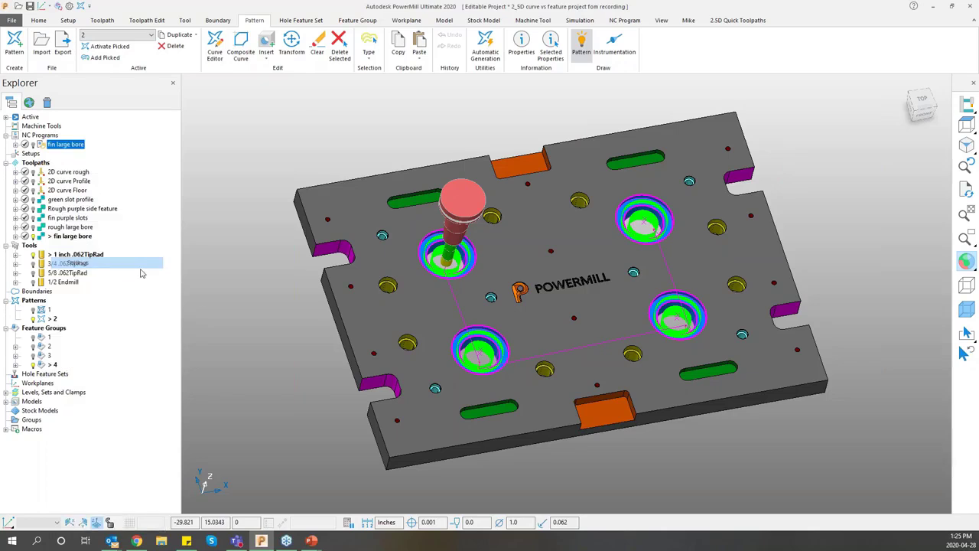
{"action": "left_click_drag", "start_coordinate": [406, 108], "coordinate": [400, 108]}
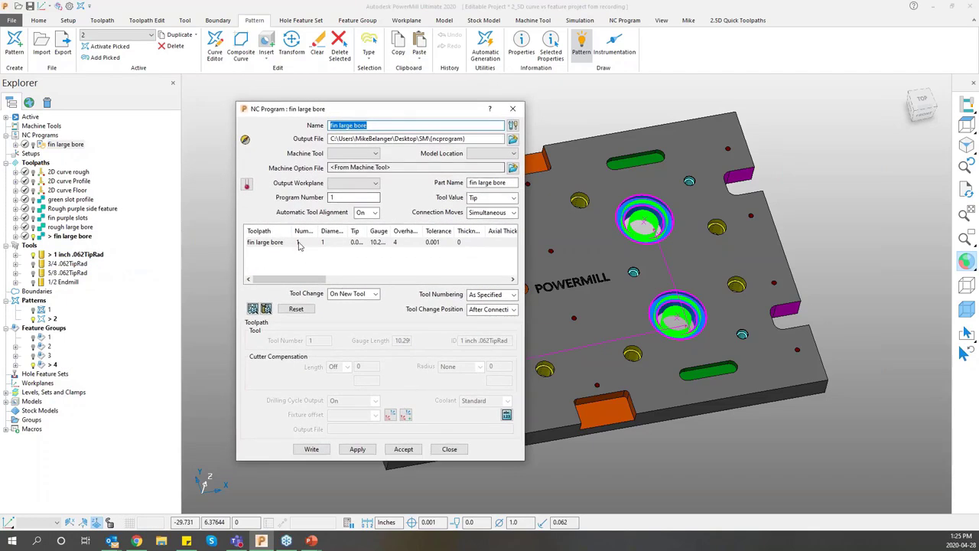
Try 2D radius cutter compensation on the "fin large bore" toolpath, check its offset fields, and close the NC program settings without applying
{"action": "left_click", "coordinate": [298, 243]}
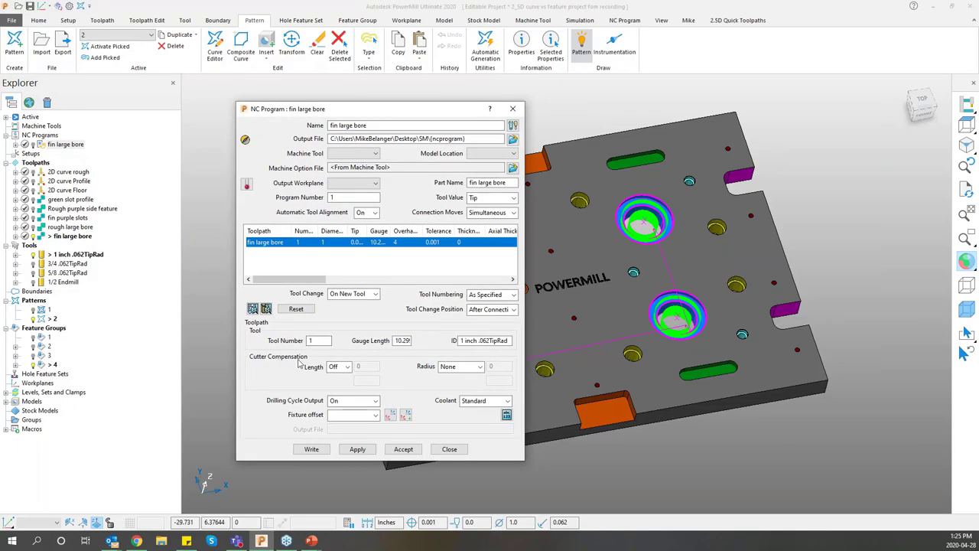
{"action": "left_click", "coordinate": [479, 367]}
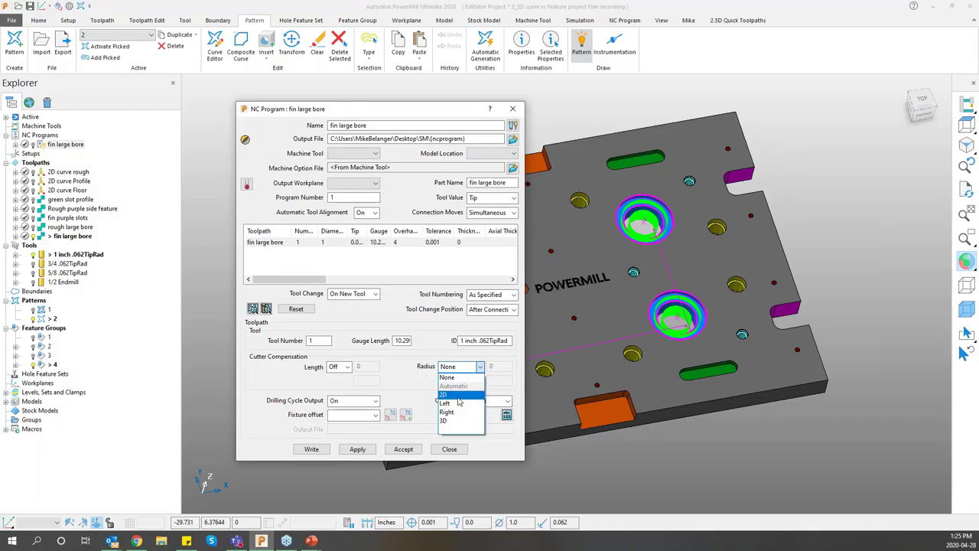
{"action": "left_click", "coordinate": [451, 394]}
{"action": "double_click", "coordinate": [499, 366]}
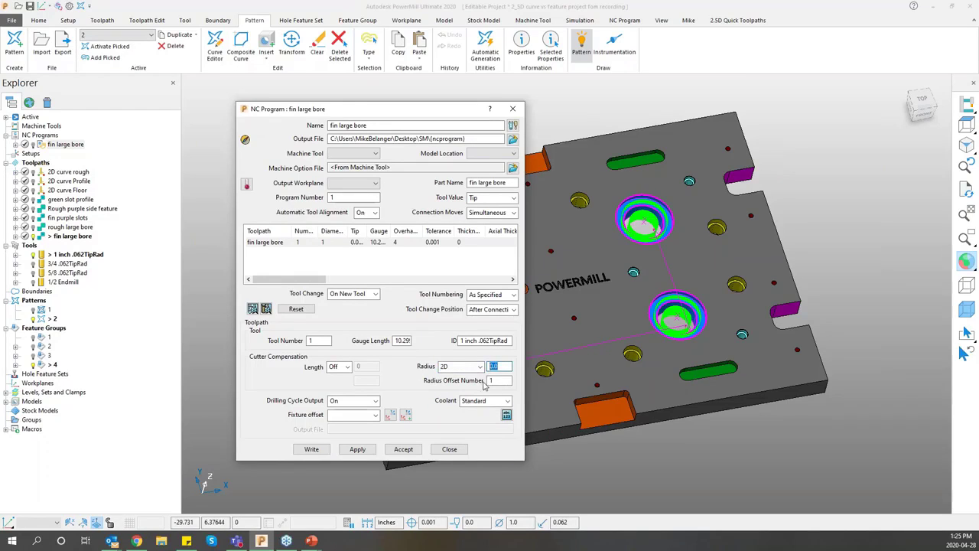
{"action": "left_click", "coordinate": [494, 380]}
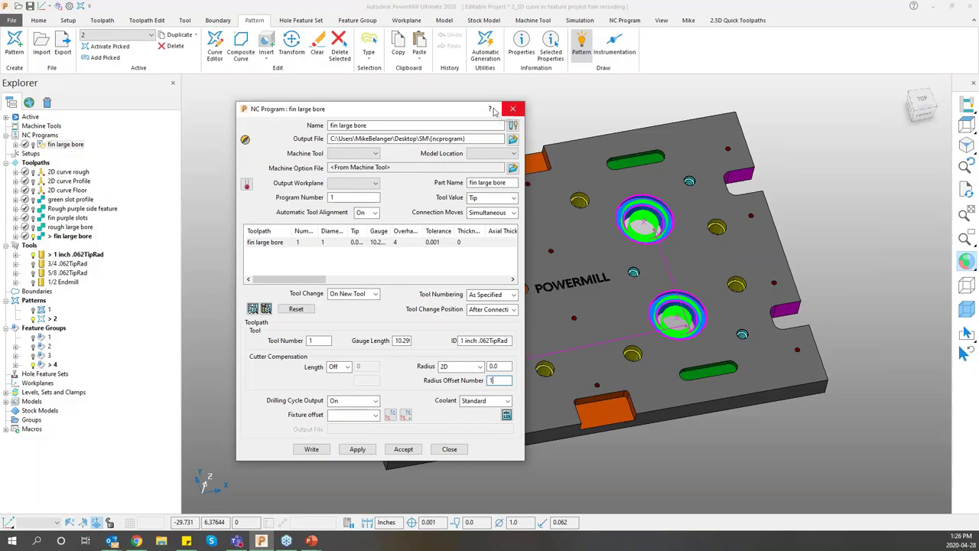
{"action": "left_click_drag", "start_coordinate": [460, 112], "coordinate": [409, 89]}
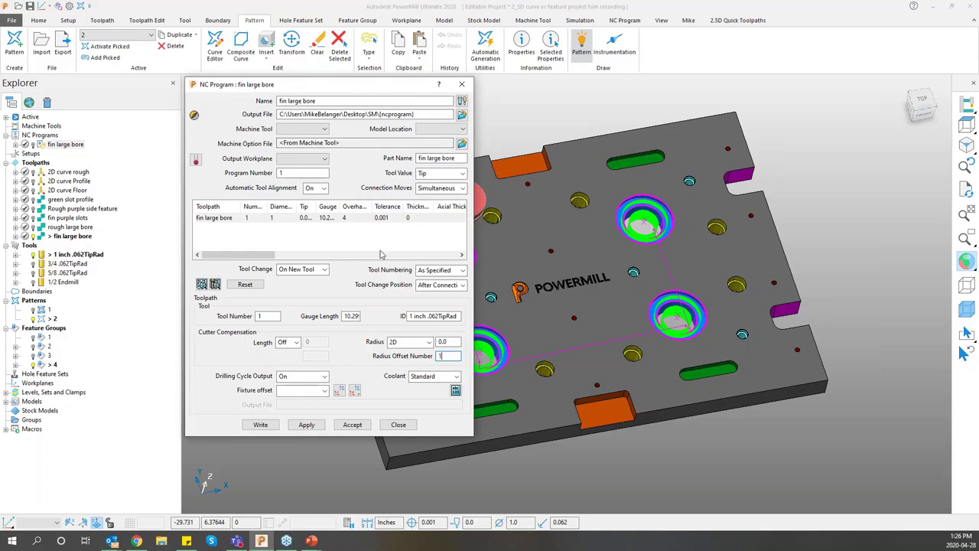
{"action": "left_click", "coordinate": [462, 84]}
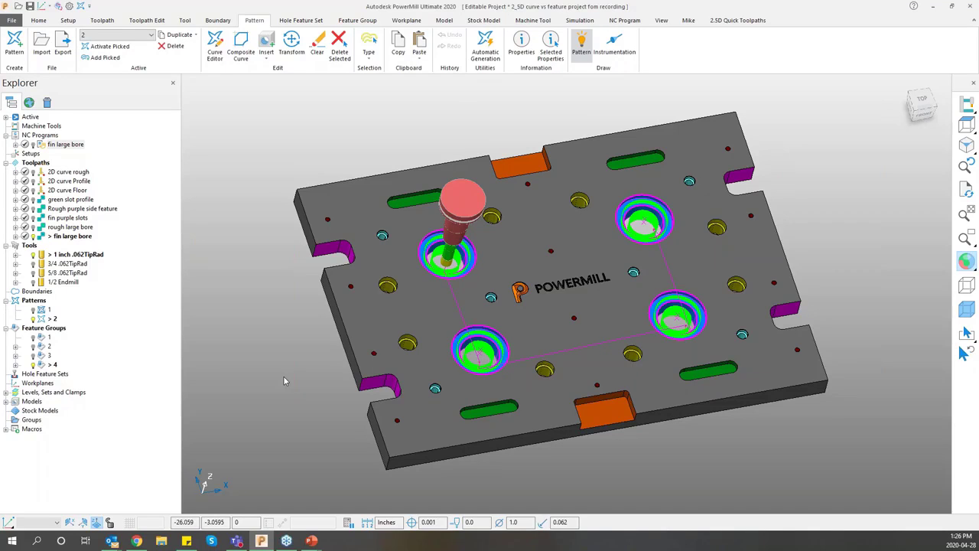
Deactivate the "fin large bore" toolpath, the 1 inch .062TipRad tool and feature group 4, then turn off the model shading
{"action": "left_click", "coordinate": [39, 236]}
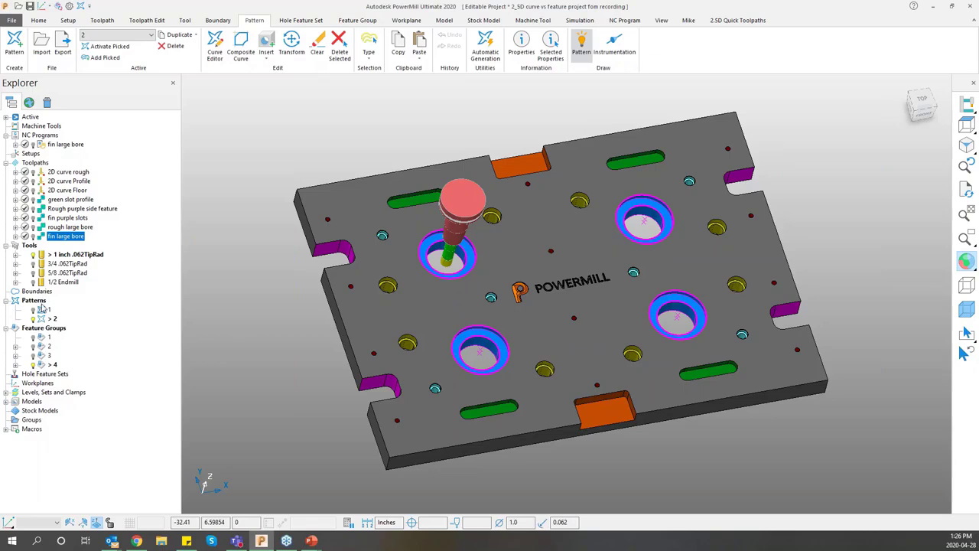
{"action": "left_click", "coordinate": [43, 256]}
{"action": "double_click", "coordinate": [42, 256]}
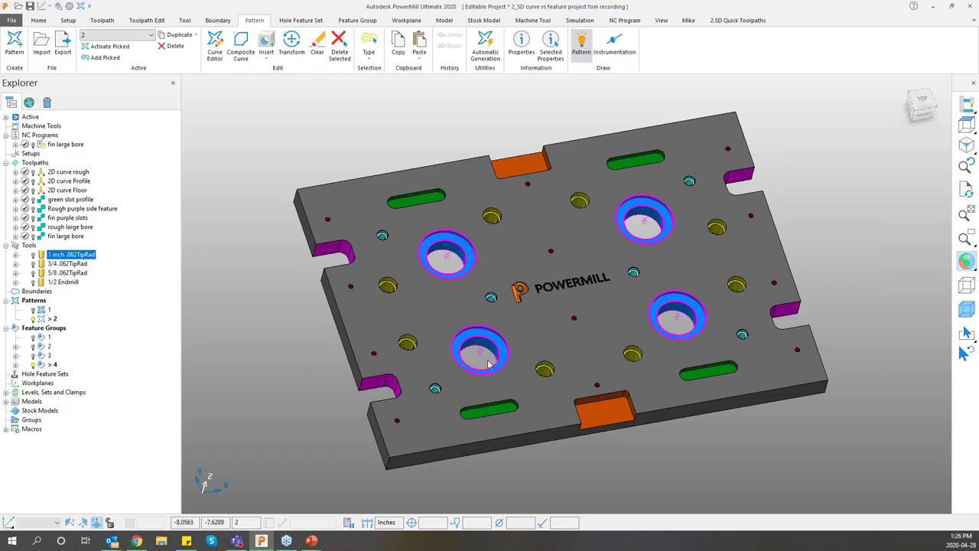
{"action": "middle_click_drag", "start_coordinate": [391, 378], "coordinate": [363, 363]}
{"action": "left_click", "coordinate": [41, 366]}
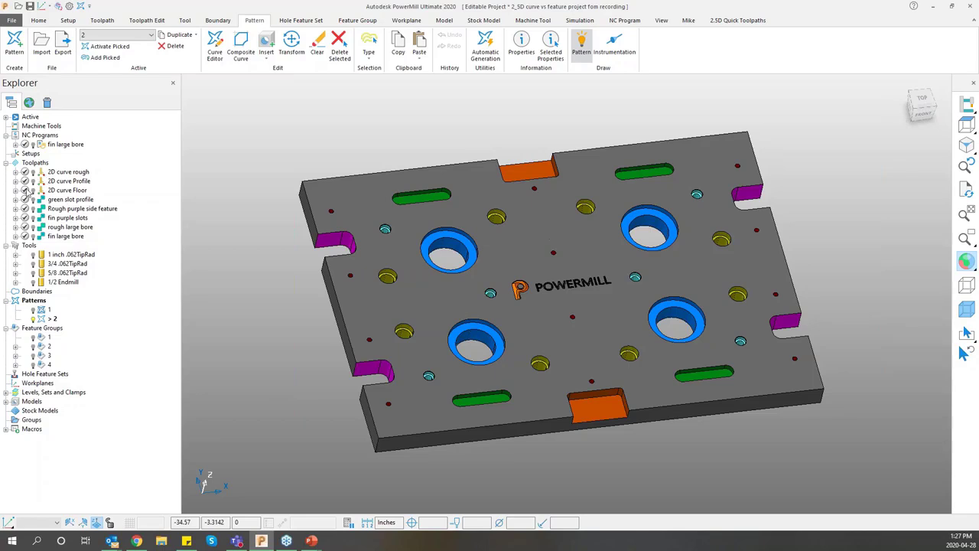
{"action": "mouse_move", "coordinate": [24, 227]}
{"action": "left_click", "coordinate": [967, 263]}
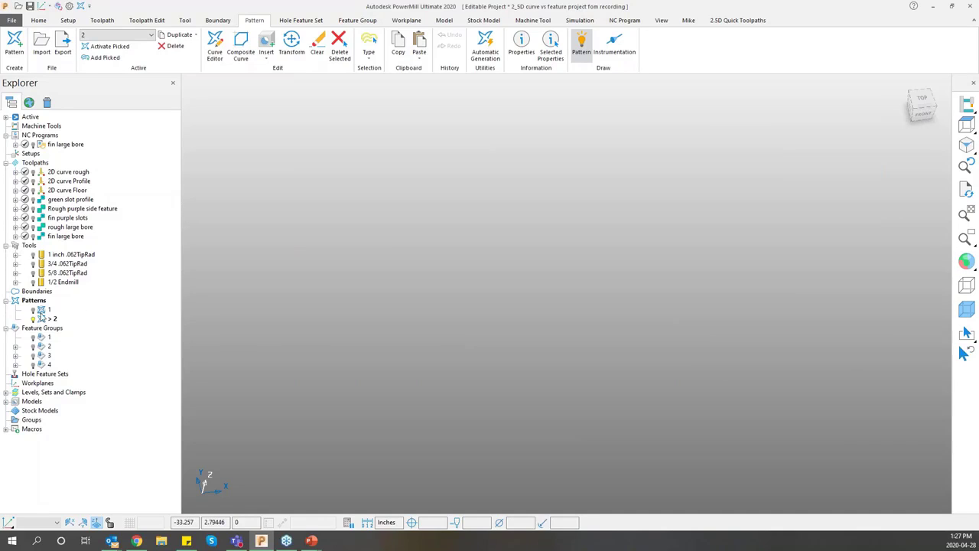
Activate pattern 1 to display the notch curve and turn the plate's shaded display on
{"action": "double_click", "coordinate": [48, 310]}
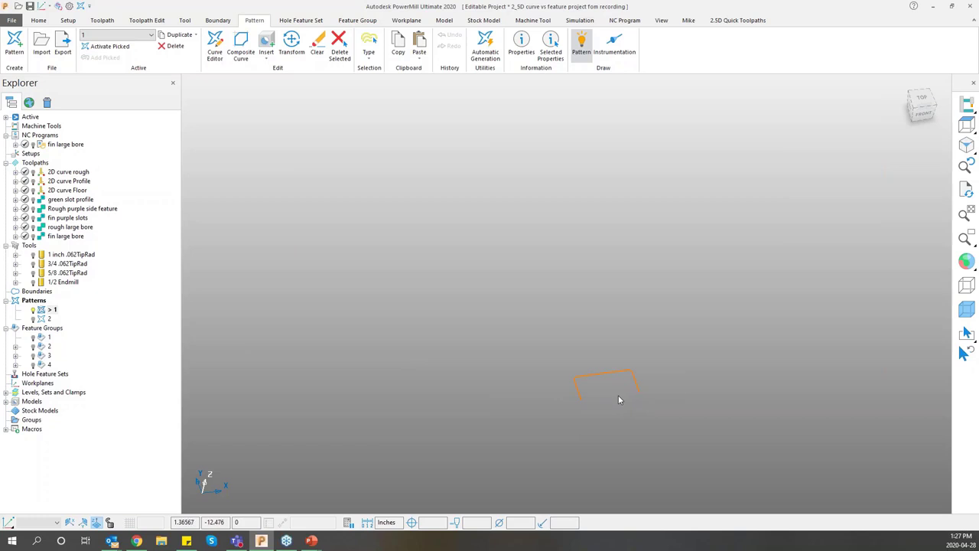
{"action": "mouse_move", "coordinate": [619, 396]}
{"action": "middle_mouse_down"}
{"action": "mouse_move", "coordinate": [638, 348]}
{"action": "mouse_move", "coordinate": [597, 298]}
{"action": "middle_mouse_up"}
{"action": "left_click", "coordinate": [967, 263]}
{"action": "left_click", "coordinate": [968, 263]}
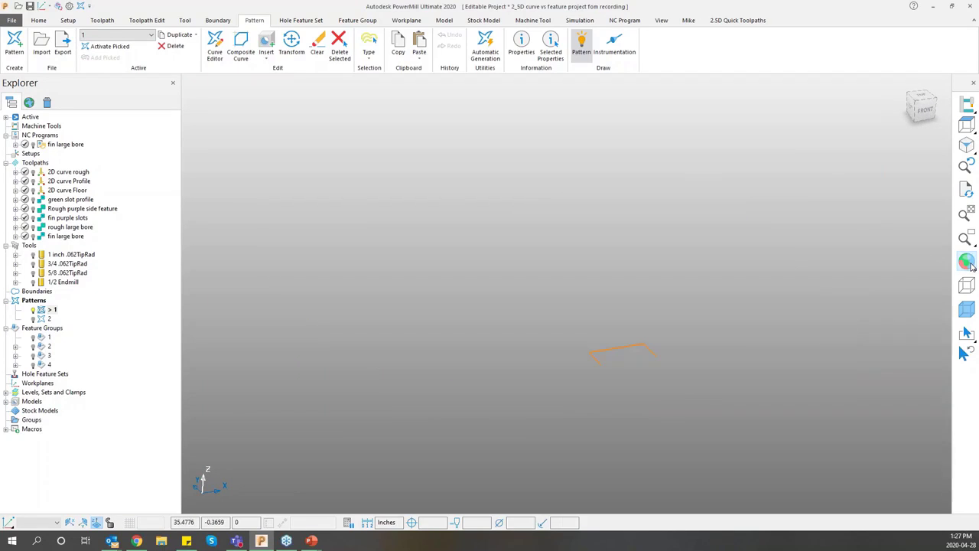
{"action": "left_click", "coordinate": [969, 263]}
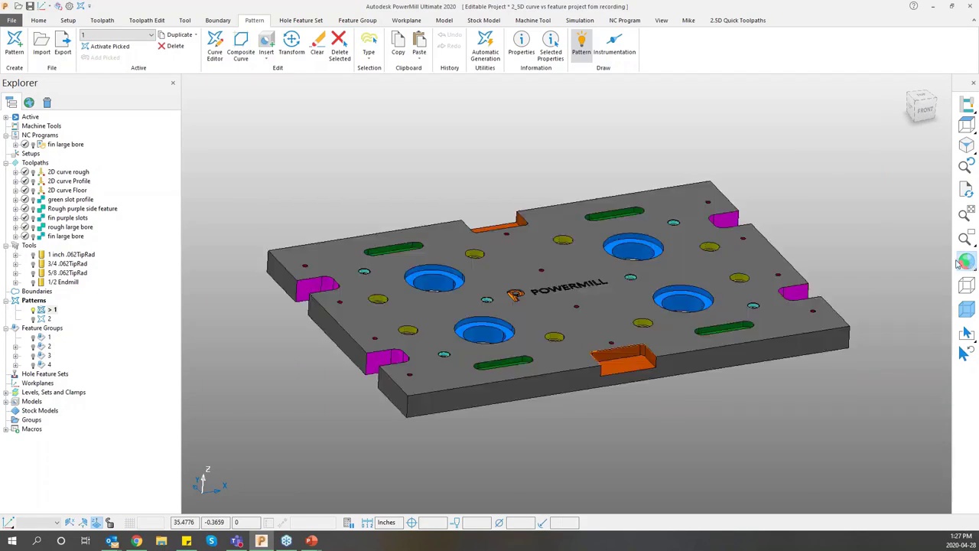
Activate the "2D curve Profile" toolpath, review its approach and automatic verification settings, and close them without changes
{"action": "double_click", "coordinate": [45, 183]}
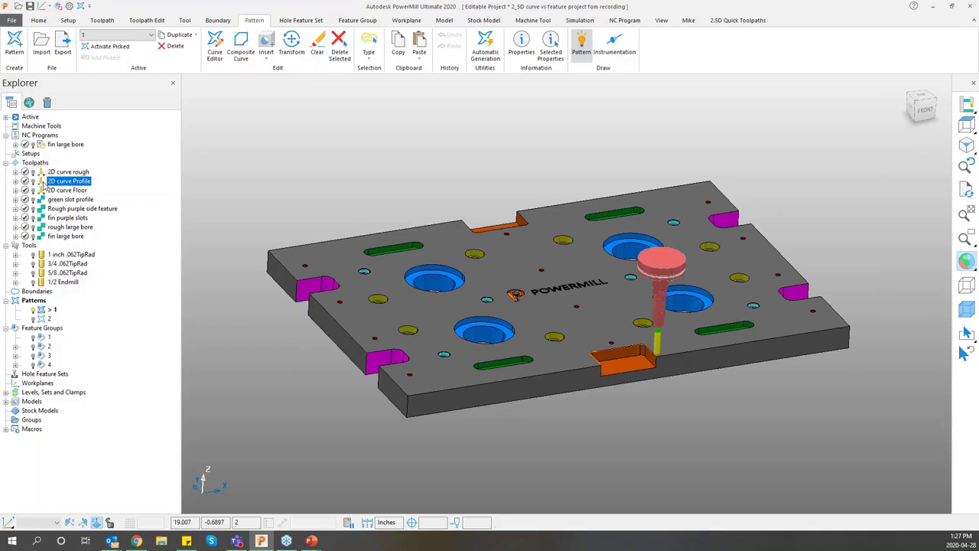
{"action": "right_click", "coordinate": [45, 182]}
{"action": "left_click", "coordinate": [113, 208]}
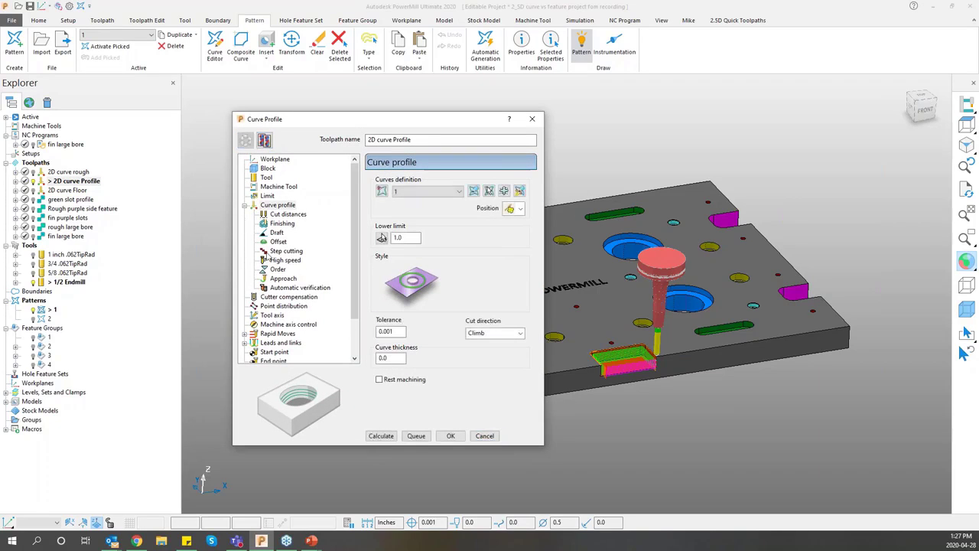
{"action": "left_click", "coordinate": [282, 278]}
{"action": "left_click", "coordinate": [285, 288]}
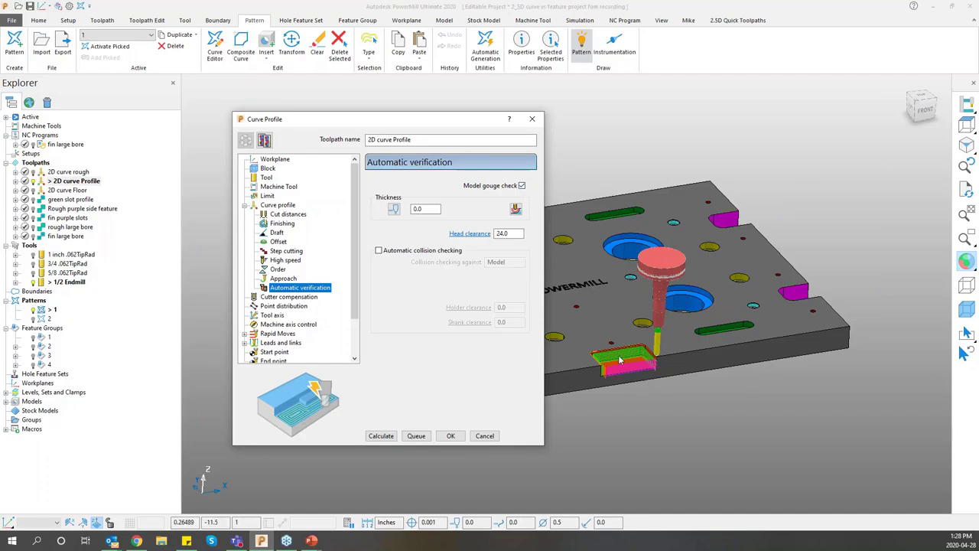
{"action": "scroll", "coordinate": [647, 381], "scroll_direction": "up", "scroll_amount": 5}
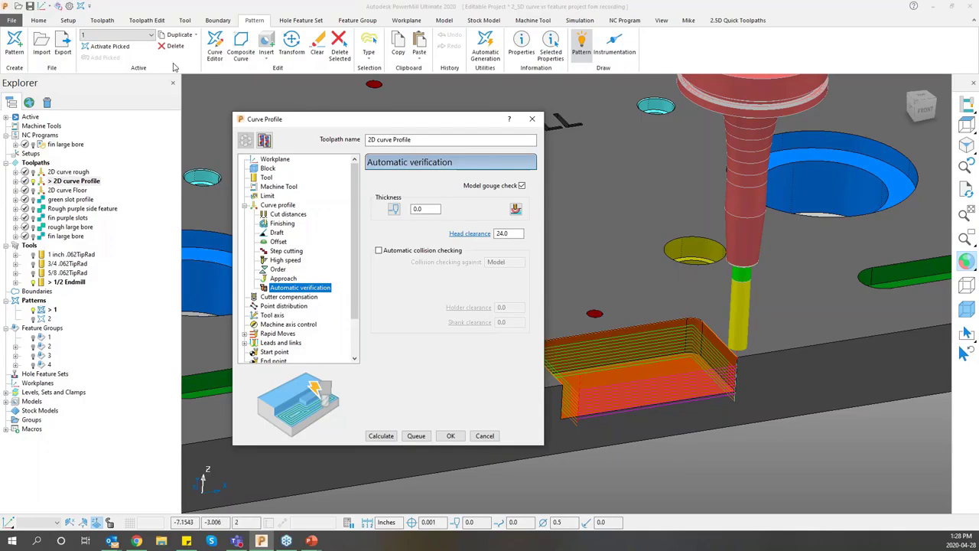
{"action": "left_click_drag", "start_coordinate": [377, 120], "coordinate": [366, 117]}
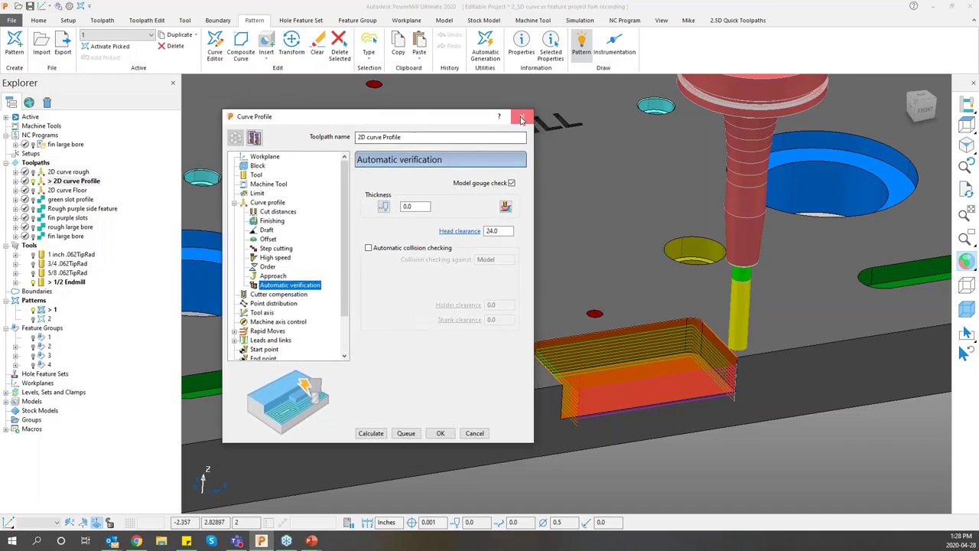
{"action": "left_click", "coordinate": [523, 116]}
Open toolpath verification for the "2D curve Profile" toolpath and set the check type to Gouges
{"action": "left_click", "coordinate": [42, 21]}
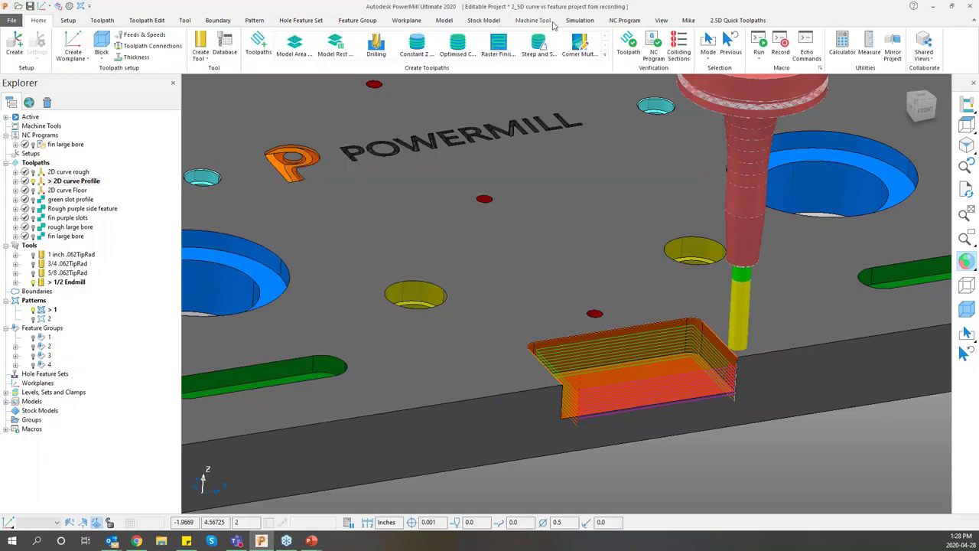
{"action": "left_click", "coordinate": [627, 55]}
{"action": "left_click", "coordinate": [370, 136]}
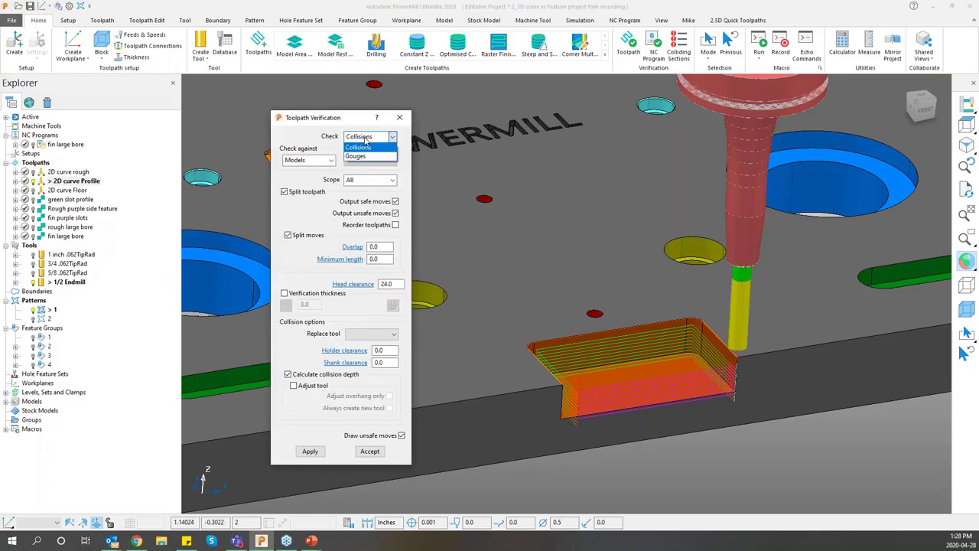
{"action": "left_click", "coordinate": [357, 158]}
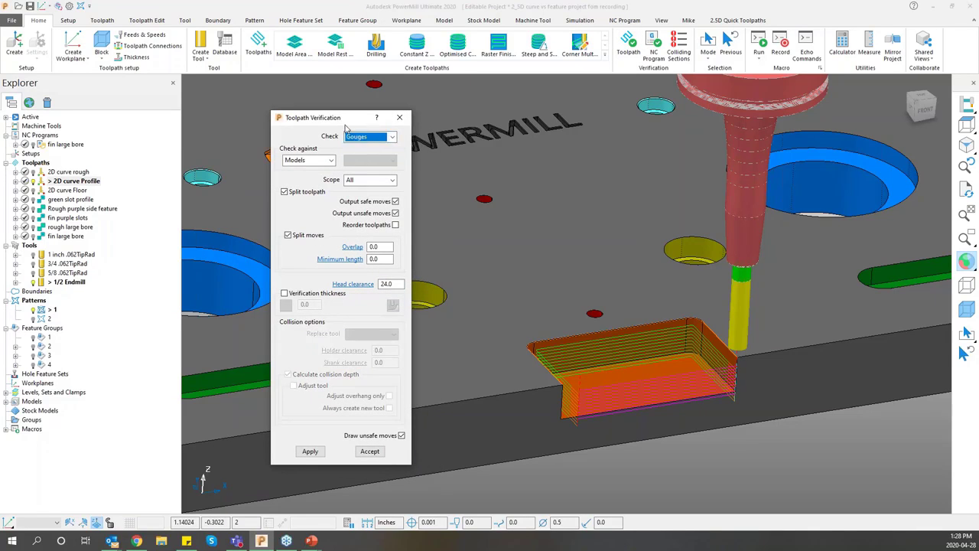
{"action": "left_click_drag", "start_coordinate": [328, 118], "coordinate": [298, 128]}
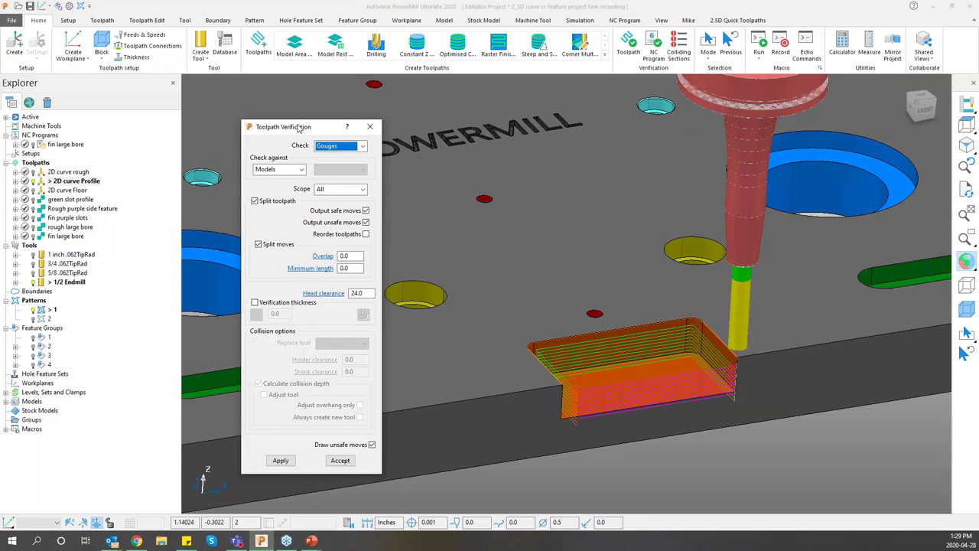
Examine the profile passes along the orange notch's walls and open front edge on the shaded plate
{"action": "left_click", "coordinate": [657, 469]}
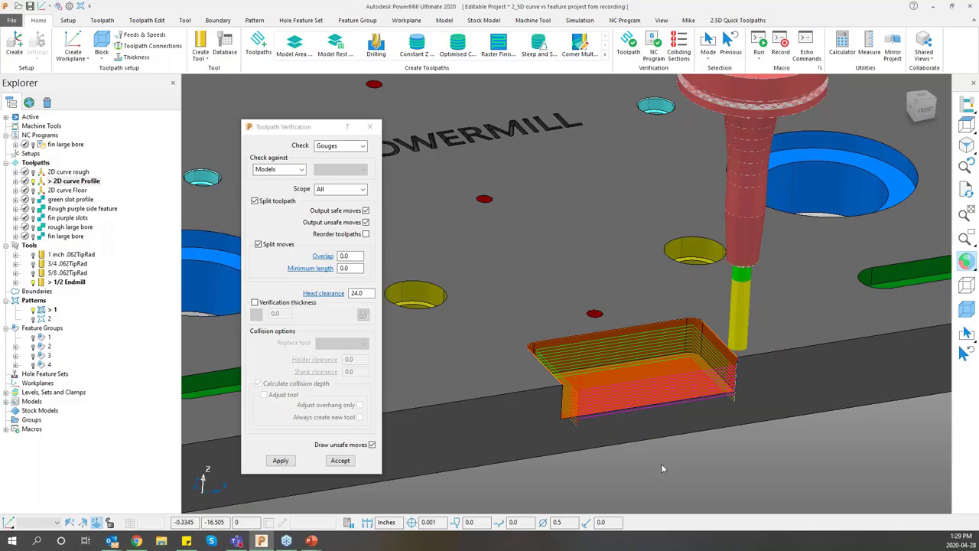
{"action": "scroll", "coordinate": [533, 396], "scroll_direction": "down", "scroll_amount": 5}
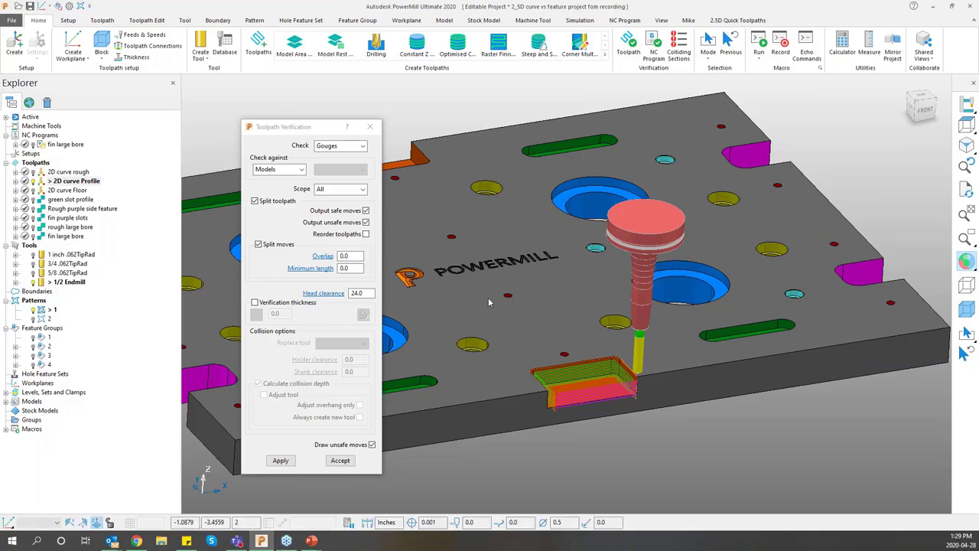
{"action": "middle_click_drag", "start_coordinate": [553, 263], "coordinate": [551, 288]}
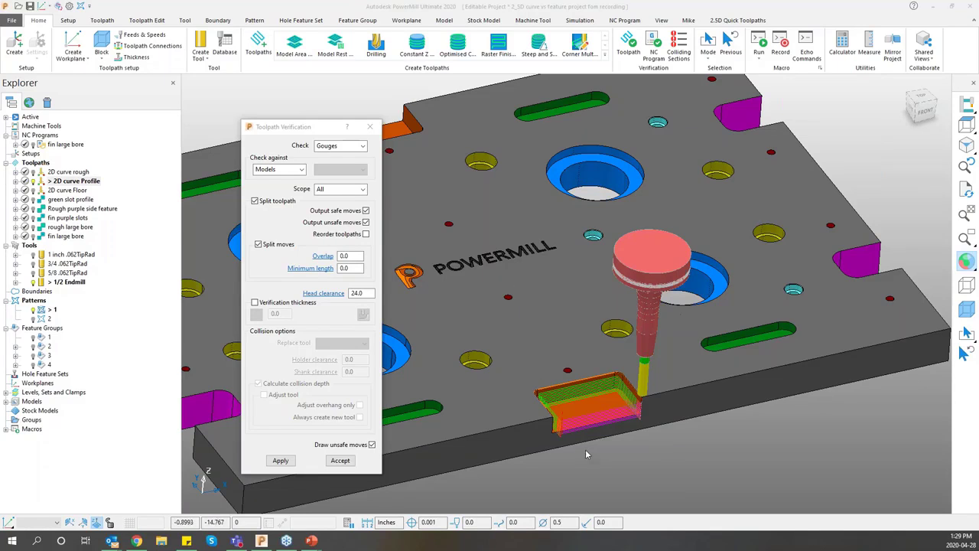
{"action": "middle_click_drag", "start_coordinate": [586, 455], "coordinate": [592, 396]}
{"action": "scroll", "coordinate": [593, 397], "scroll_direction": "up", "scroll_amount": 6}
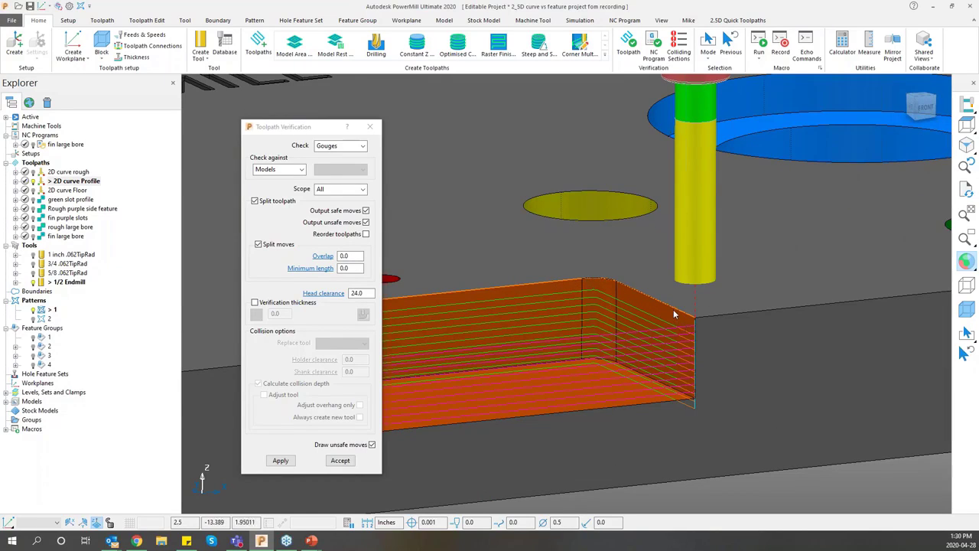
{"action": "scroll", "coordinate": [729, 349], "scroll_direction": "down", "scroll_amount": 5}
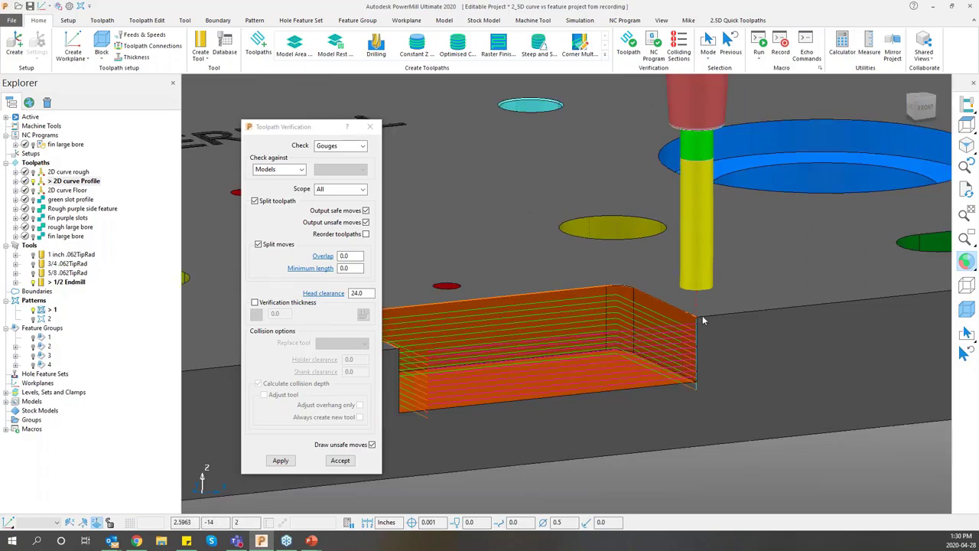
{"action": "scroll", "coordinate": [729, 348], "scroll_direction": "down", "scroll_amount": 2}
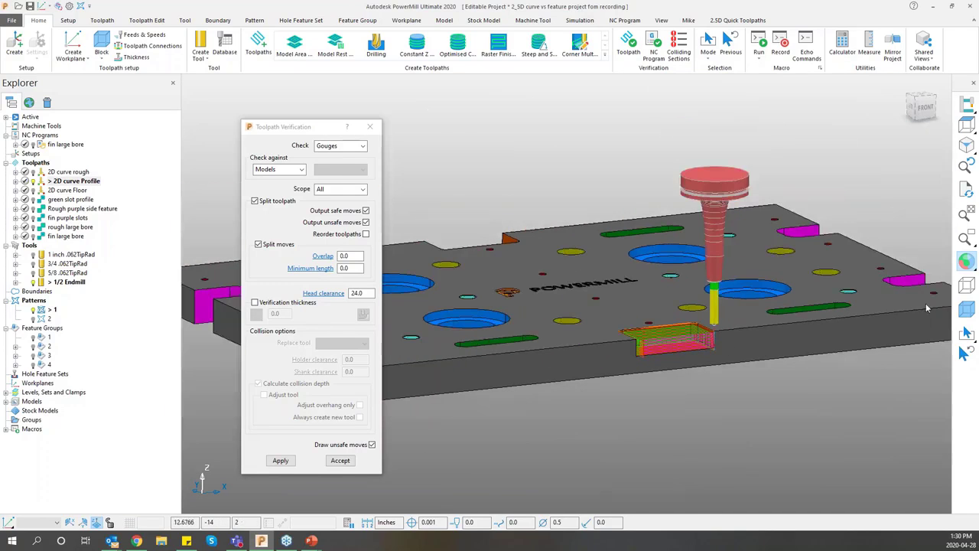
Display the block, turn off the model shading, and examine the profile passes against the block edges and pattern curve
{"action": "left_click", "coordinate": [967, 309]}
{"action": "mouse_move", "coordinate": [689, 333]}
{"action": "middle_mouse_down"}
{"action": "mouse_move", "coordinate": [681, 291]}
{"action": "mouse_move", "coordinate": [686, 316]}
{"action": "middle_mouse_up"}
{"action": "left_click", "coordinate": [967, 262]}
{"action": "scroll", "coordinate": [696, 244], "scroll_direction": "up", "scroll_amount": 5}
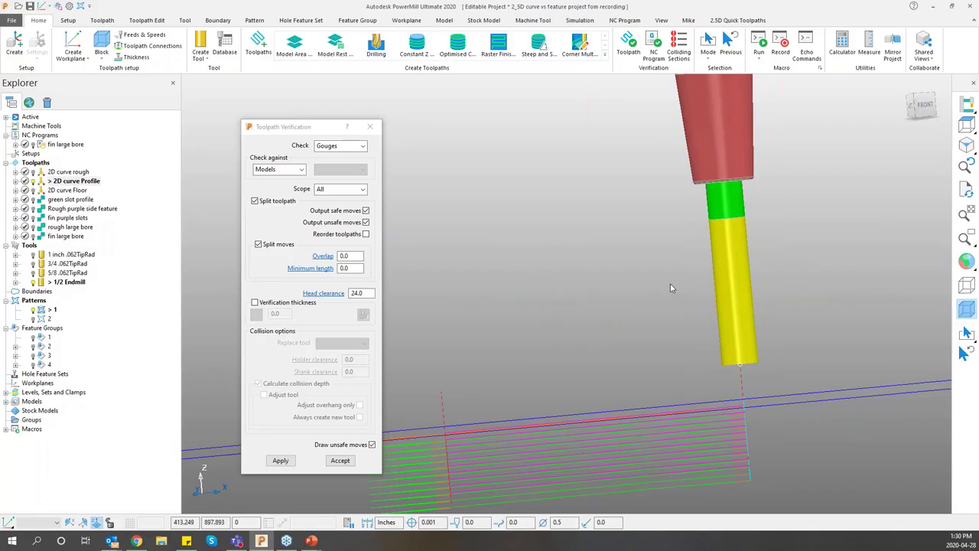
{"action": "scroll", "coordinate": [669, 276], "scroll_direction": "down", "scroll_amount": 5}
{"action": "scroll", "coordinate": [668, 276], "scroll_direction": "up", "scroll_amount": 5}
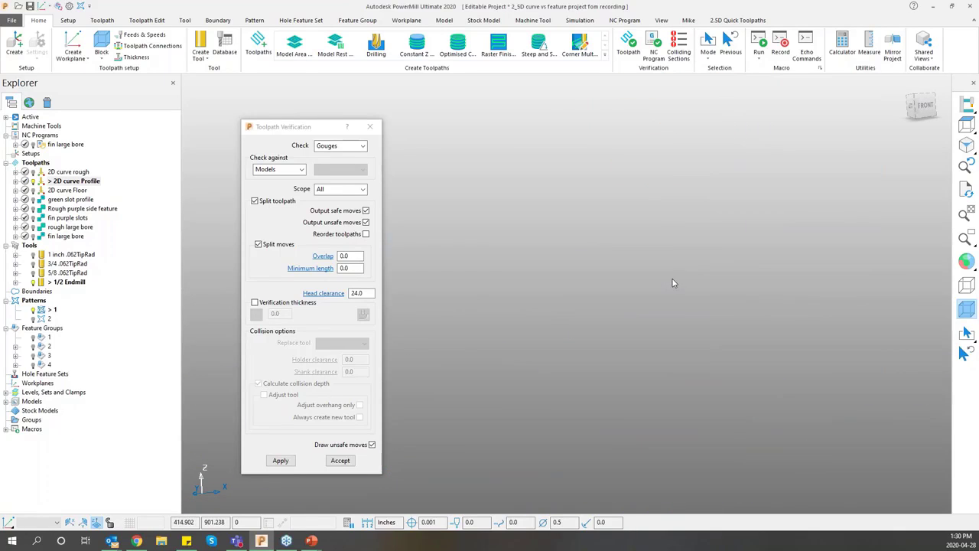
{"action": "scroll", "coordinate": [701, 345], "scroll_direction": "down", "scroll_amount": 5}
{"action": "middle_click_drag", "start_coordinate": [698, 359], "coordinate": [692, 308], "text": "shift"}
{"action": "scroll", "coordinate": [611, 322], "scroll_direction": "down", "scroll_amount": 2}
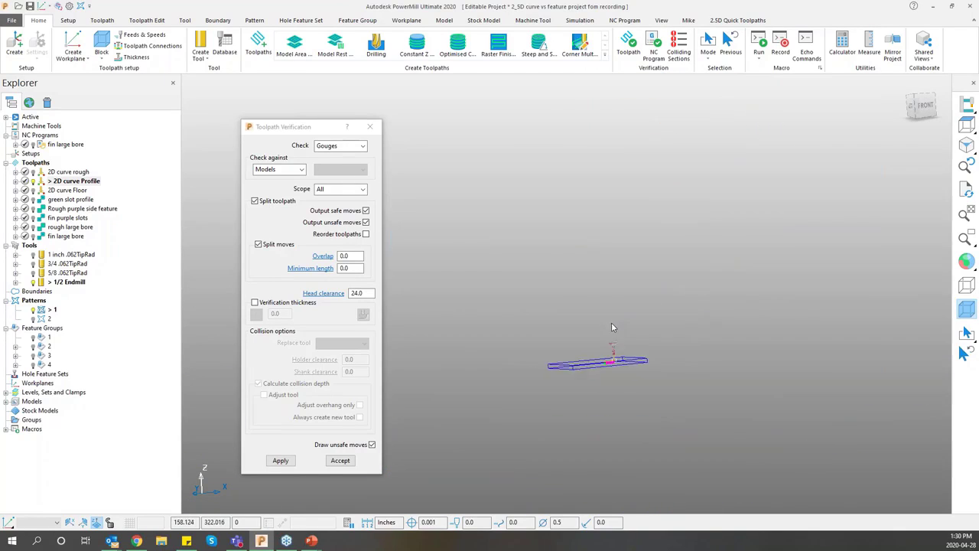
{"action": "mouse_move", "coordinate": [612, 322]}
{"action": "middle_mouse_down"}
{"action": "mouse_move", "coordinate": [629, 387]}
{"action": "mouse_move", "coordinate": [596, 354]}
{"action": "mouse_move", "coordinate": [605, 310]}
{"action": "middle_mouse_up"}
{"action": "left_click", "coordinate": [967, 214]}
{"action": "scroll", "coordinate": [650, 380], "scroll_direction": "up", "scroll_amount": 5}
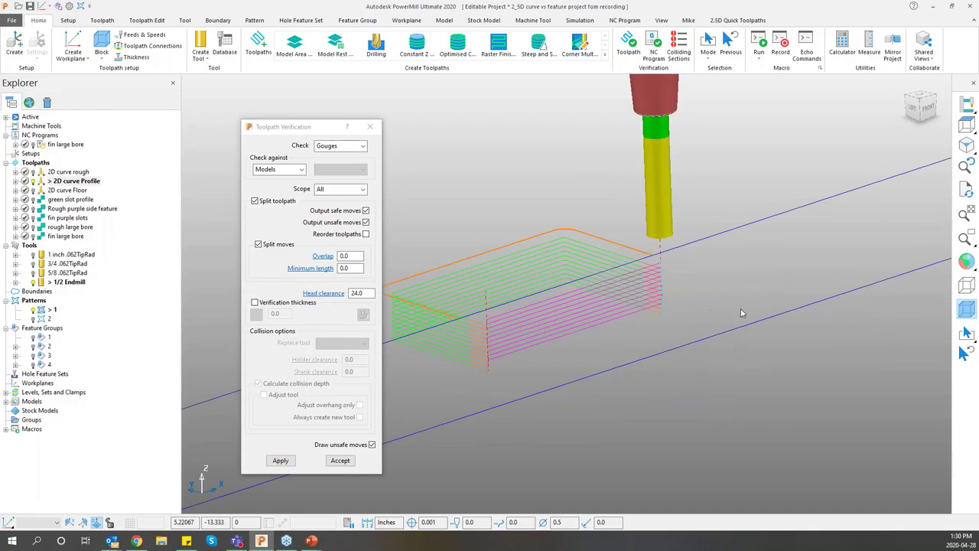
Reopen the "2D curve Profile" toolpath settings and check the passes against the shaded orange notch
{"action": "right_click", "coordinate": [76, 180]}
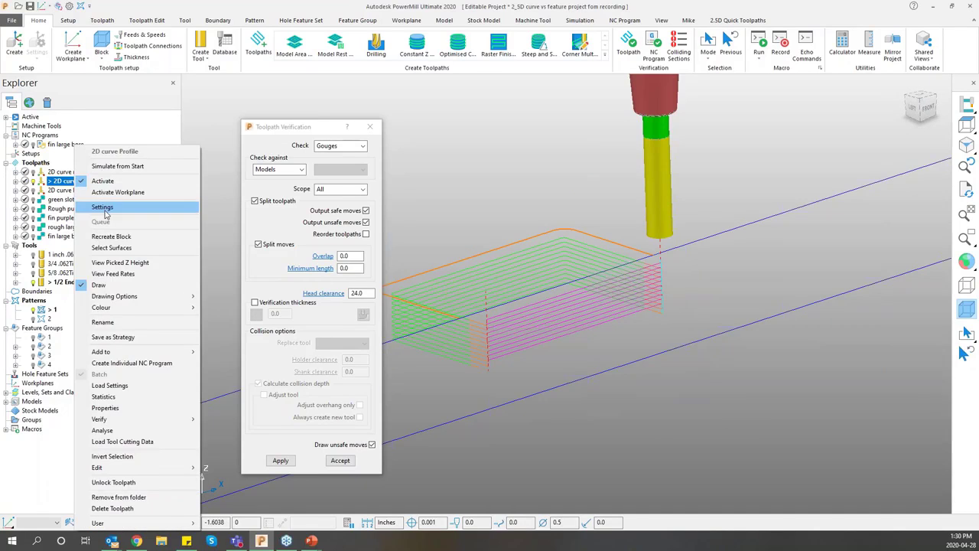
{"action": "left_click", "coordinate": [105, 209]}
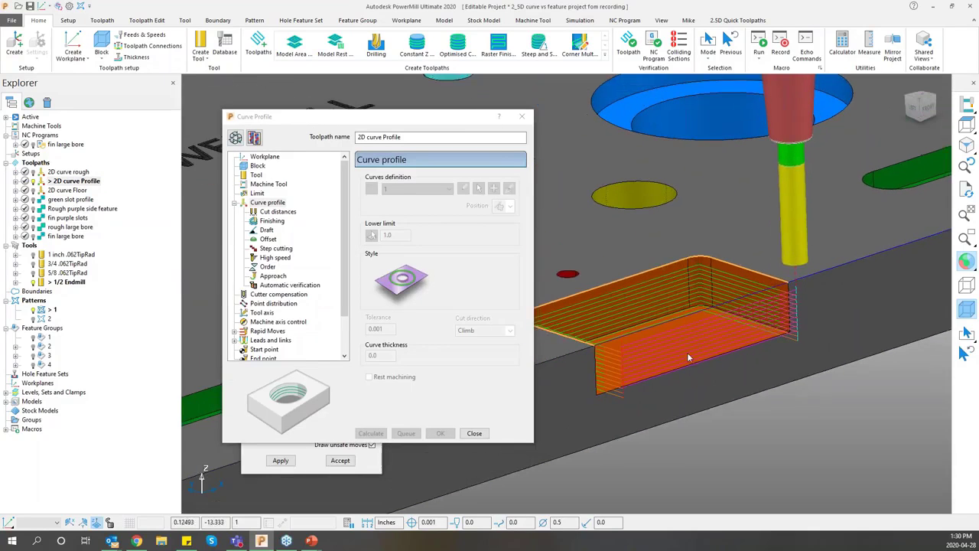
{"action": "middle_click_drag", "start_coordinate": [697, 319], "coordinate": [671, 327]}
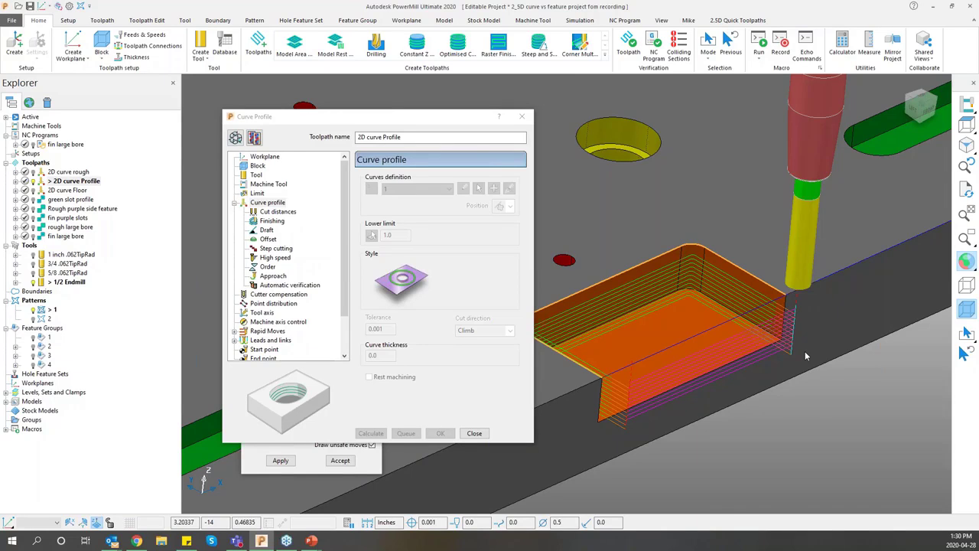
Examine the notch's profile passes from above and in an isometric view with the model shading off
{"action": "key", "text": "ctrl+5"}
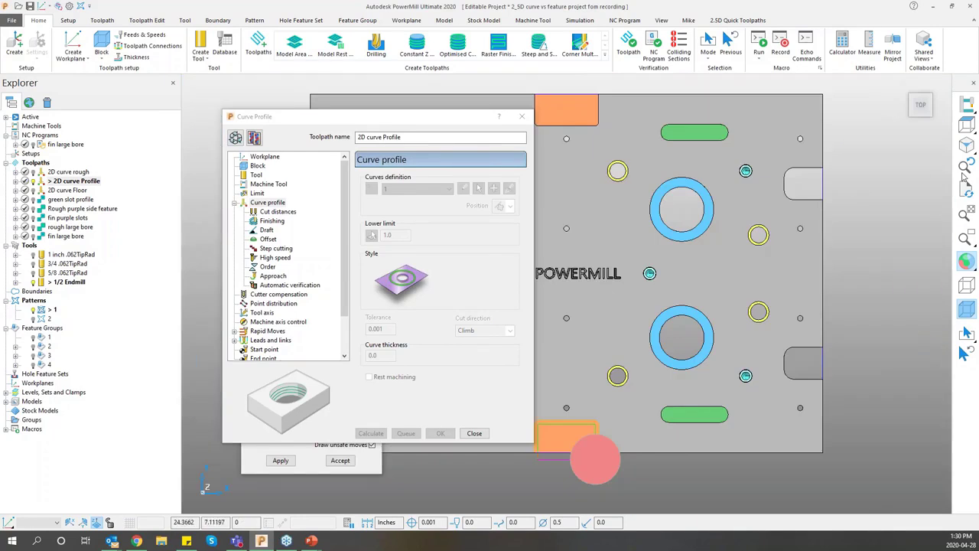
{"action": "middle_click_drag", "start_coordinate": [610, 389], "coordinate": [816, 284], "text": "shift"}
{"action": "left_click", "coordinate": [969, 264]}
{"action": "scroll", "coordinate": [850, 332], "scroll_direction": "up", "scroll_amount": 5}
{"action": "scroll", "coordinate": [850, 332], "scroll_direction": "down", "scroll_amount": 3}
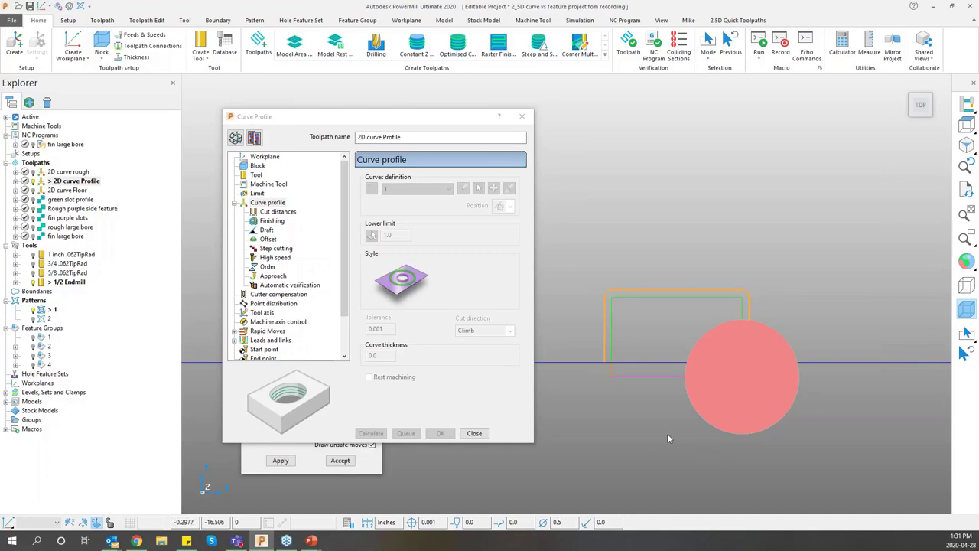
{"action": "middle_click_drag", "start_coordinate": [672, 439], "coordinate": [692, 413]}
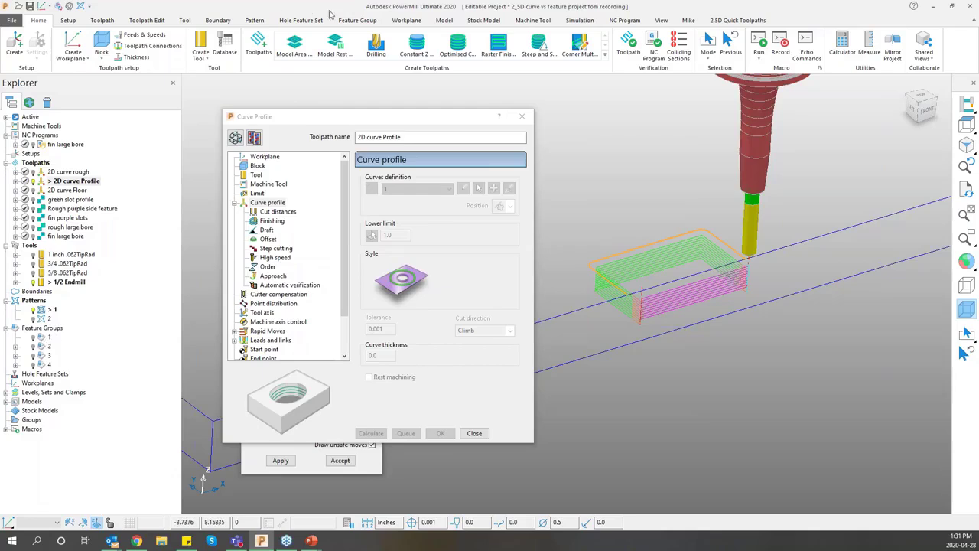
Start the Feature Editor with a new feature group for creating 2D features
{"action": "left_click", "coordinate": [357, 20]}
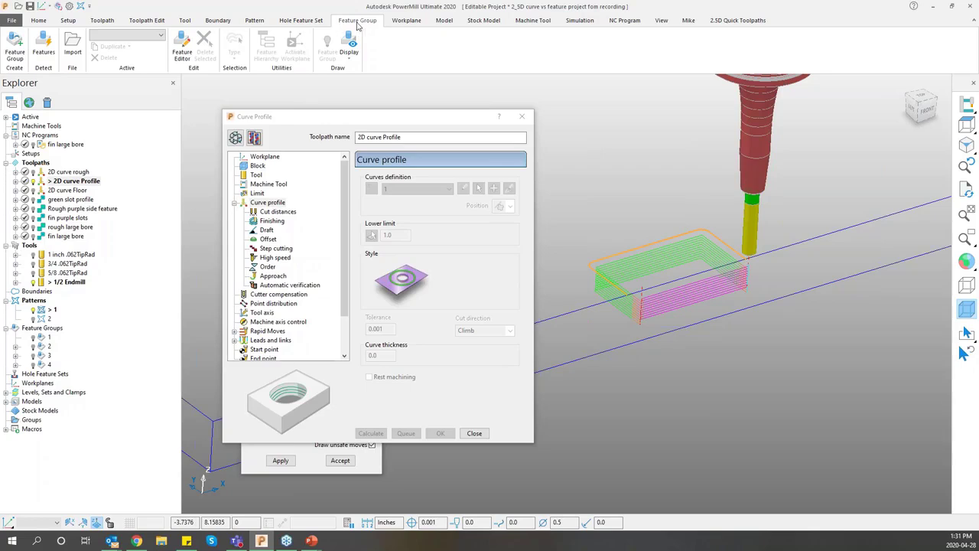
{"action": "left_click", "coordinate": [182, 52]}
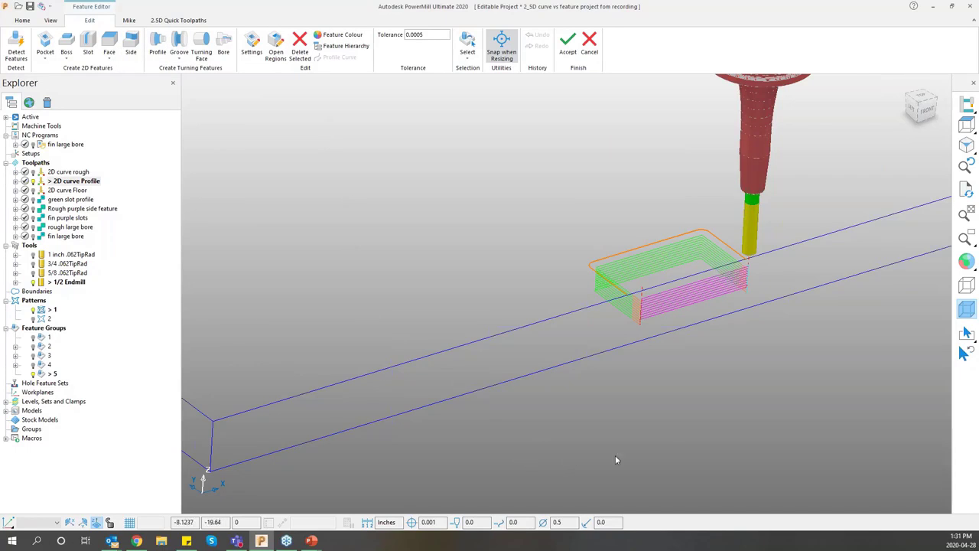
{"action": "scroll", "coordinate": [659, 438], "scroll_direction": "down", "scroll_amount": 3}
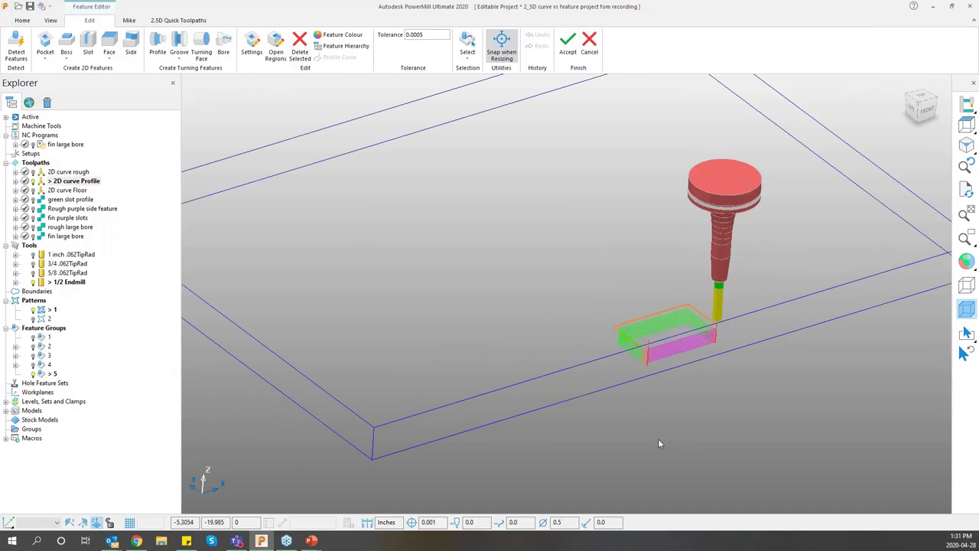